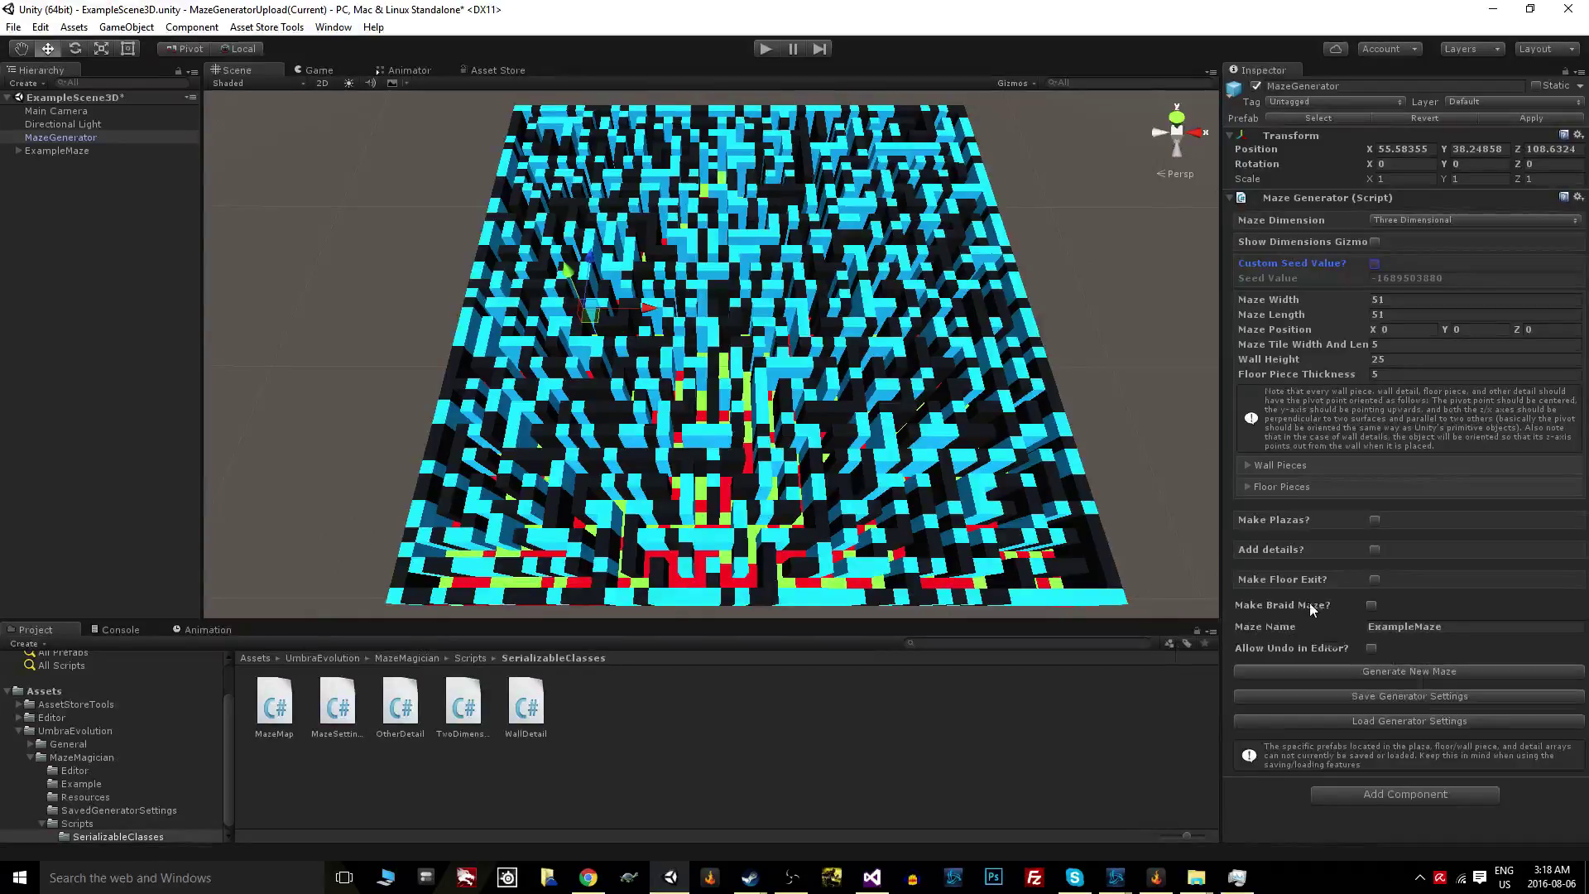
- Enable Make Braid Maze? and survey the existing maze from above in the Scene view
click(1371, 605)
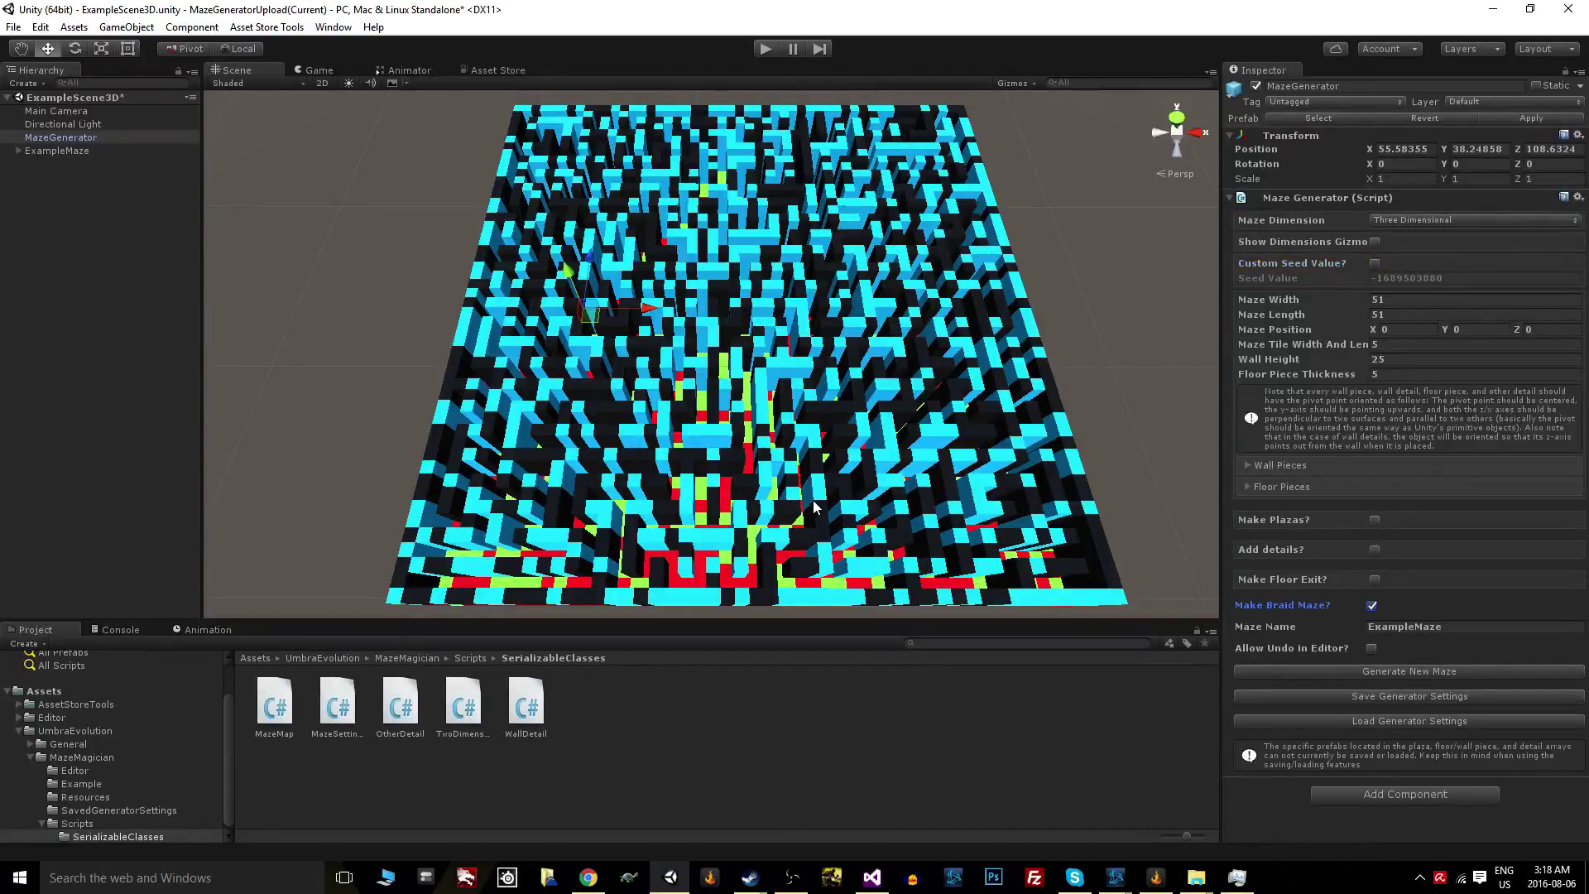
middle_drag(919, 537, 613, 484)
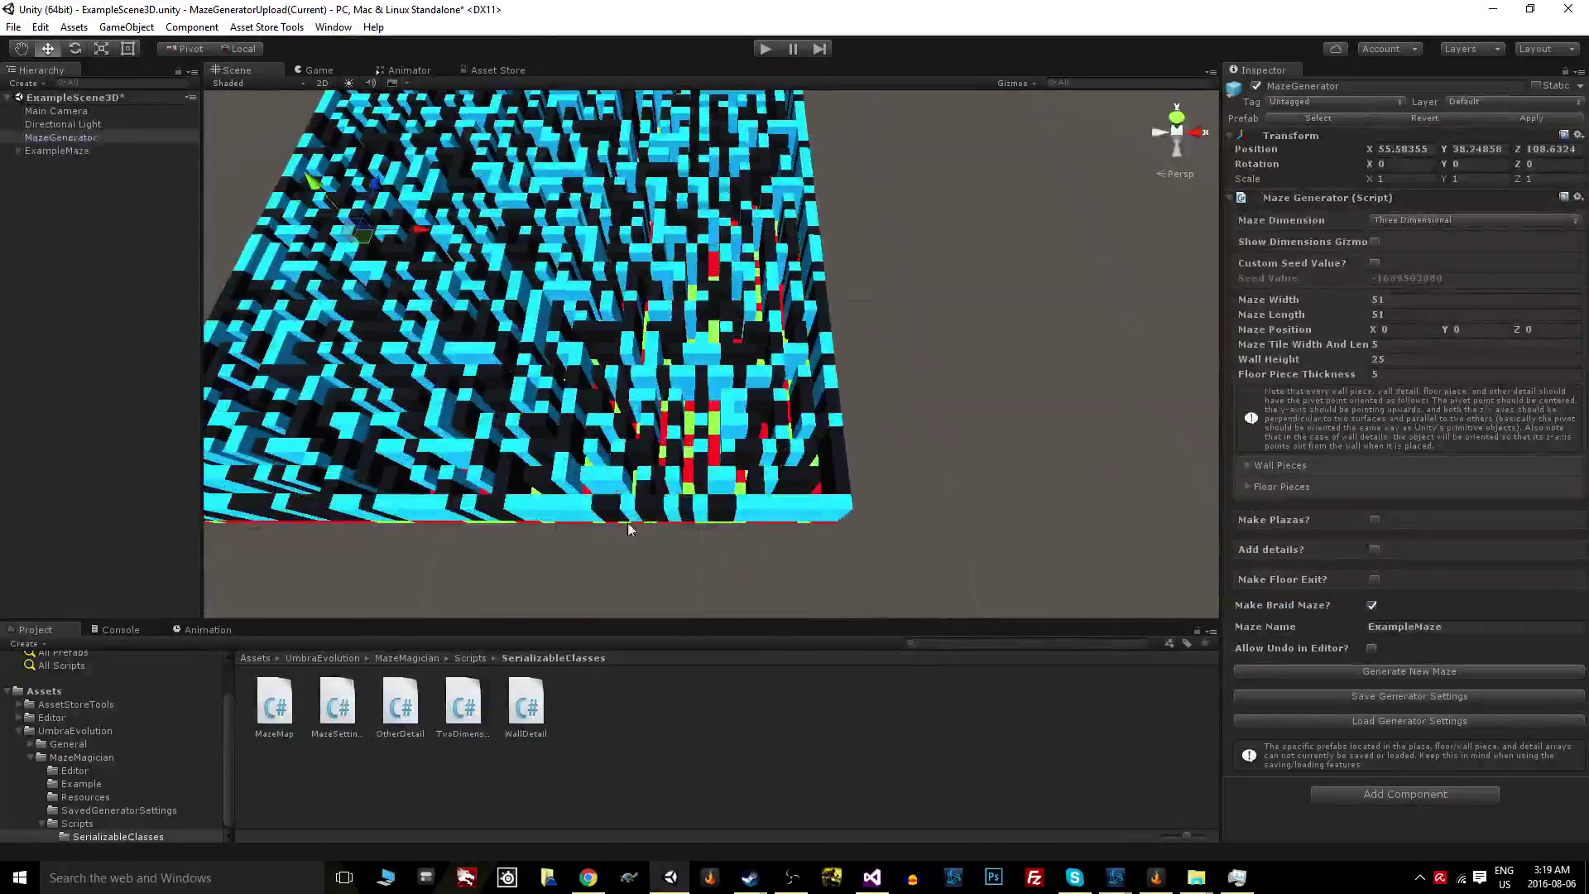
scroll(631, 467, up, 2)
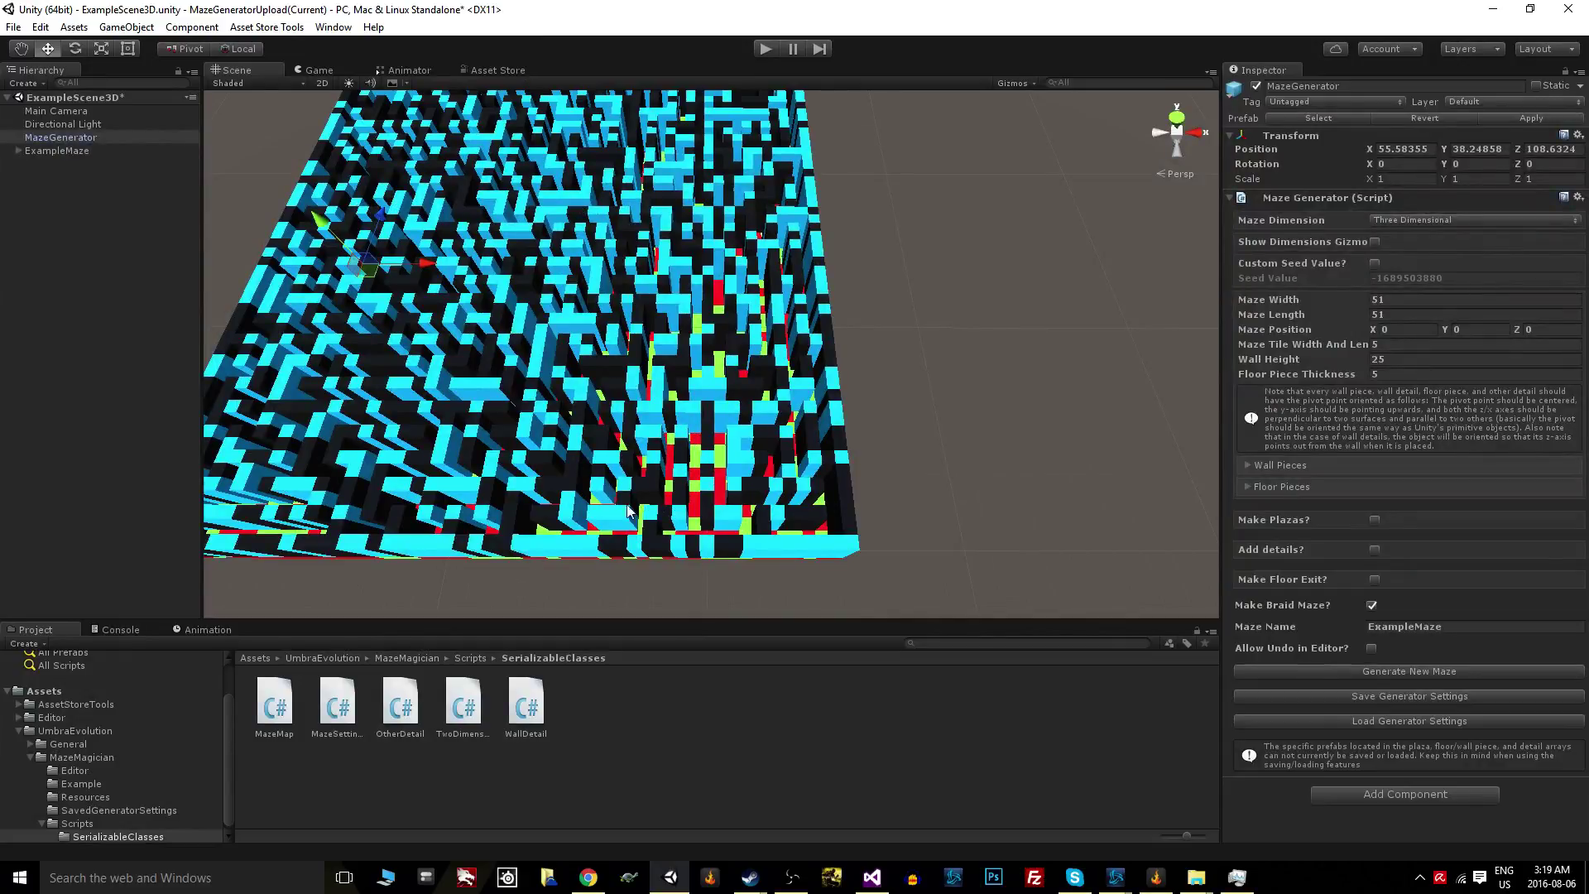
middle_drag(649, 501, 697, 538)
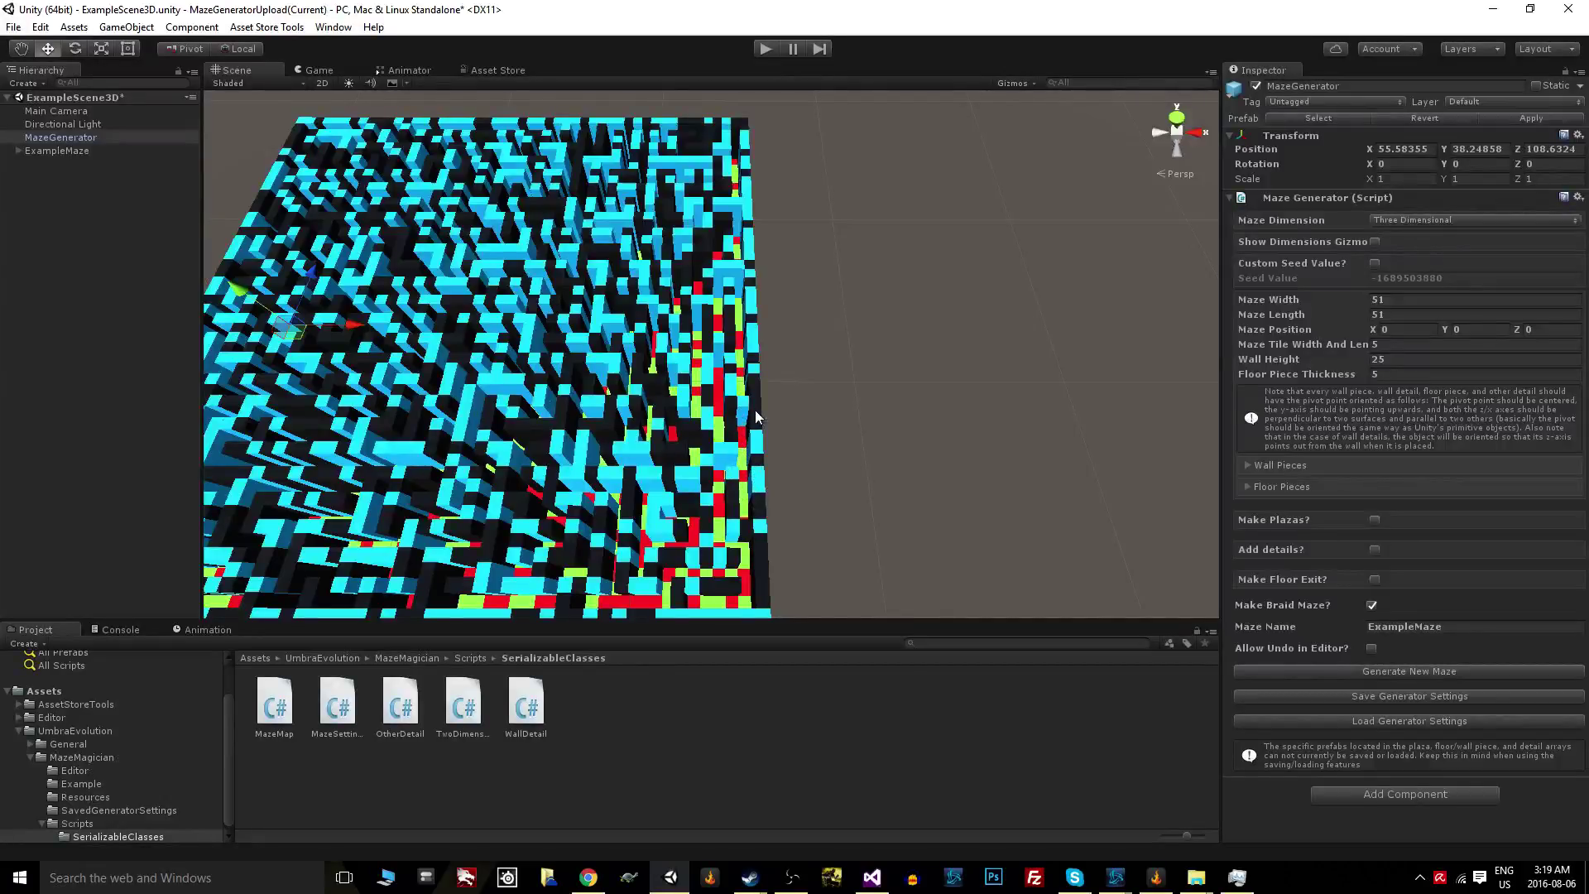
middle_drag(706, 521, 686, 520)
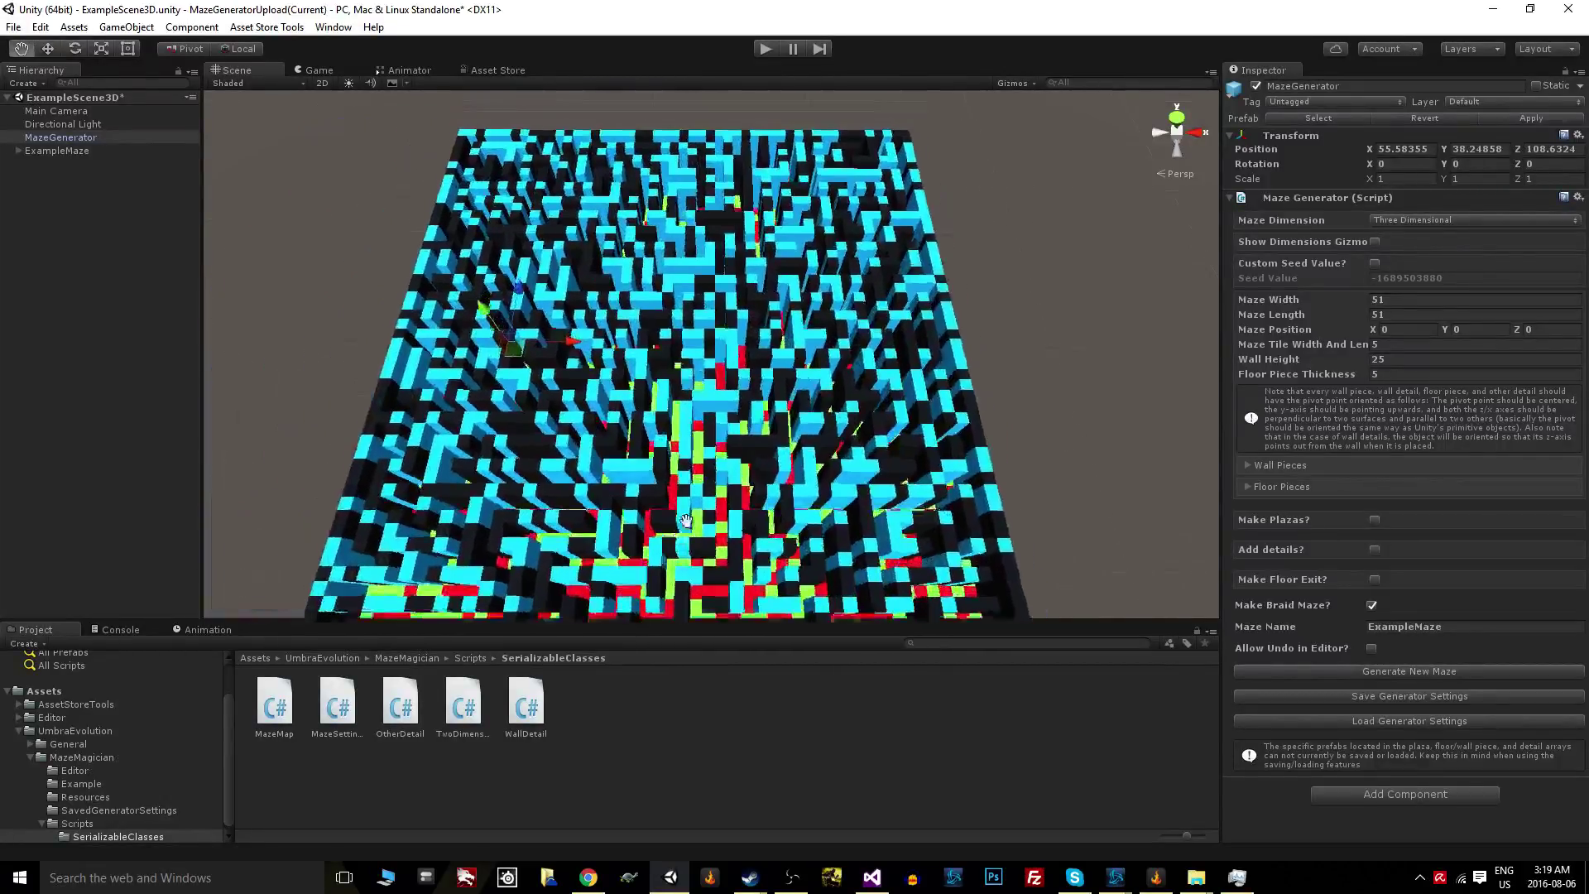
alt+drag(695, 526, 782, 538)
scroll(783, 542, up, 5)
scroll(787, 547, down, 4)
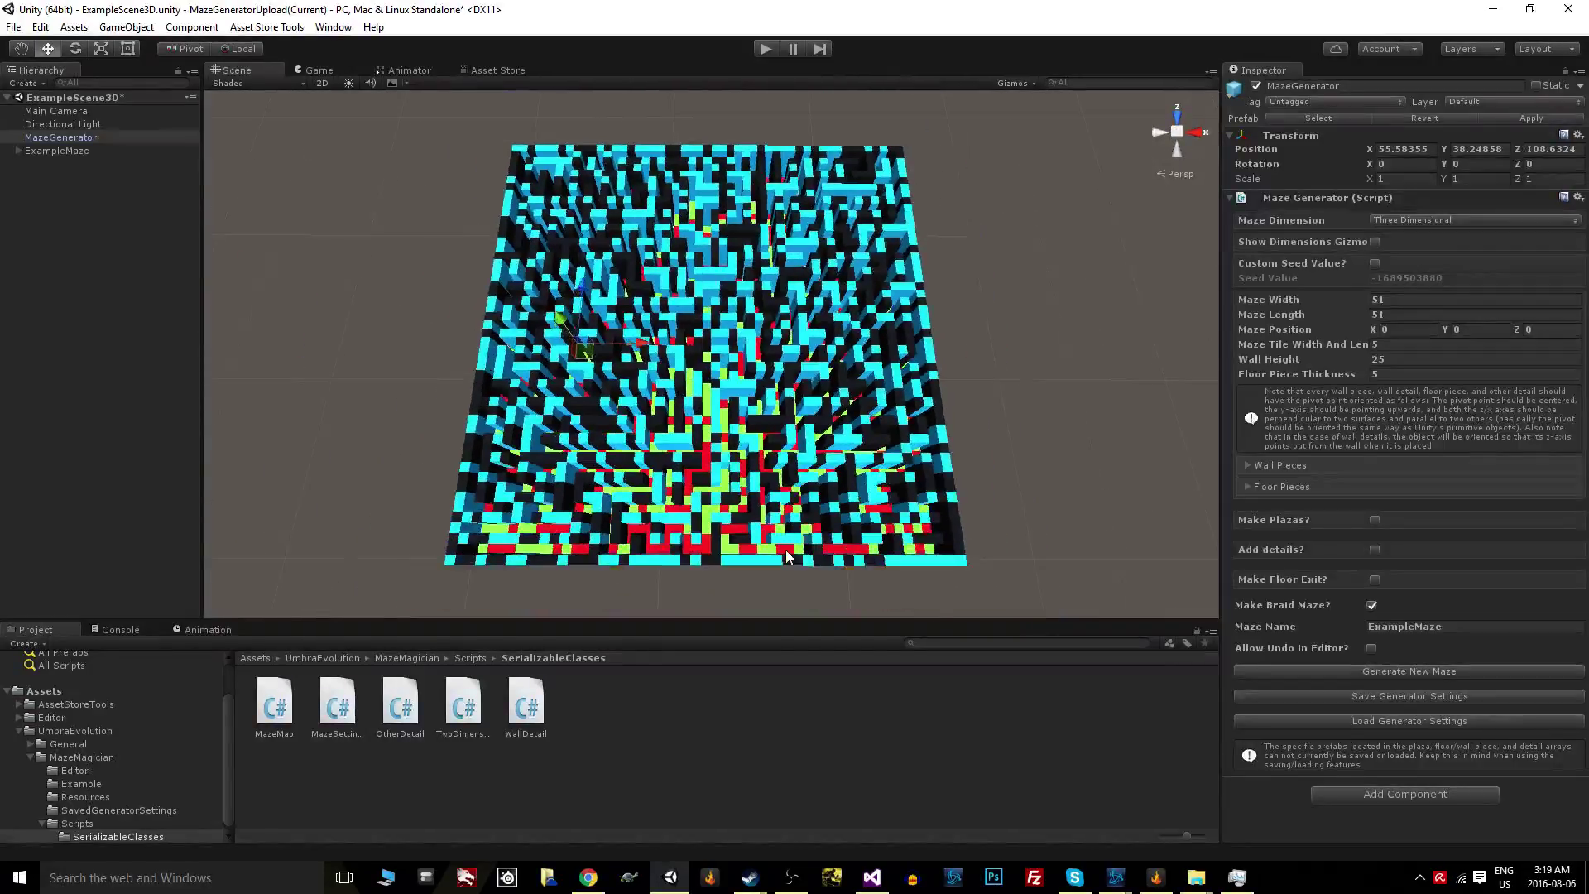
- Generate a new braided 51 by 51 maze and zoom in to inspect it
click(1370, 605)
click(1397, 671)
scroll(744, 372, up, 4)
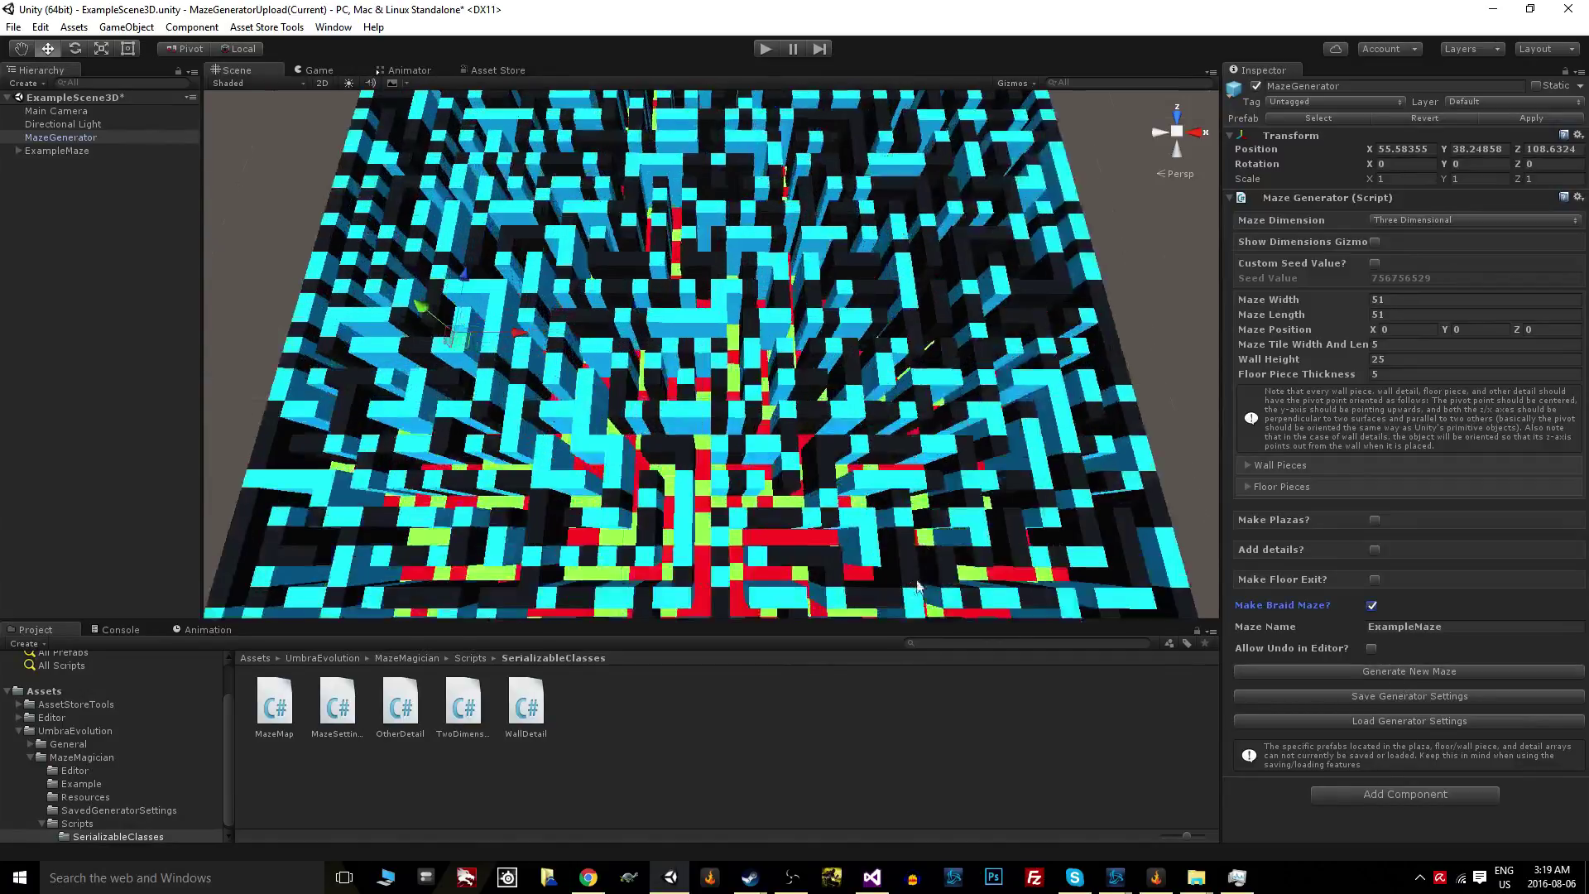
middle_drag(952, 580, 823, 557)
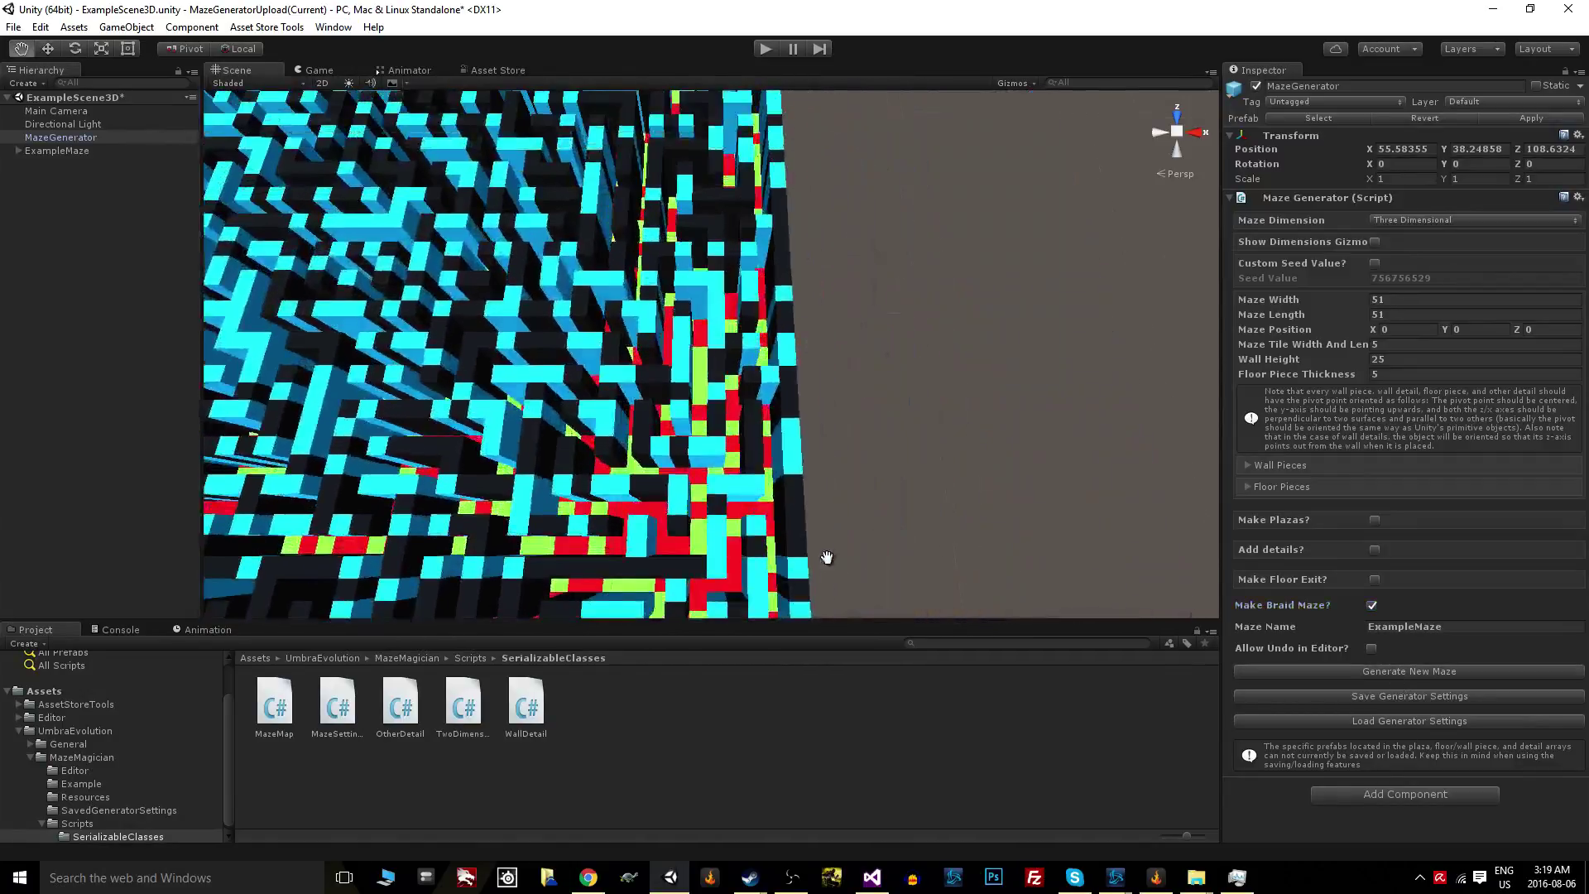
scroll(823, 557, up, 4)
middle_drag(947, 560, 994, 555)
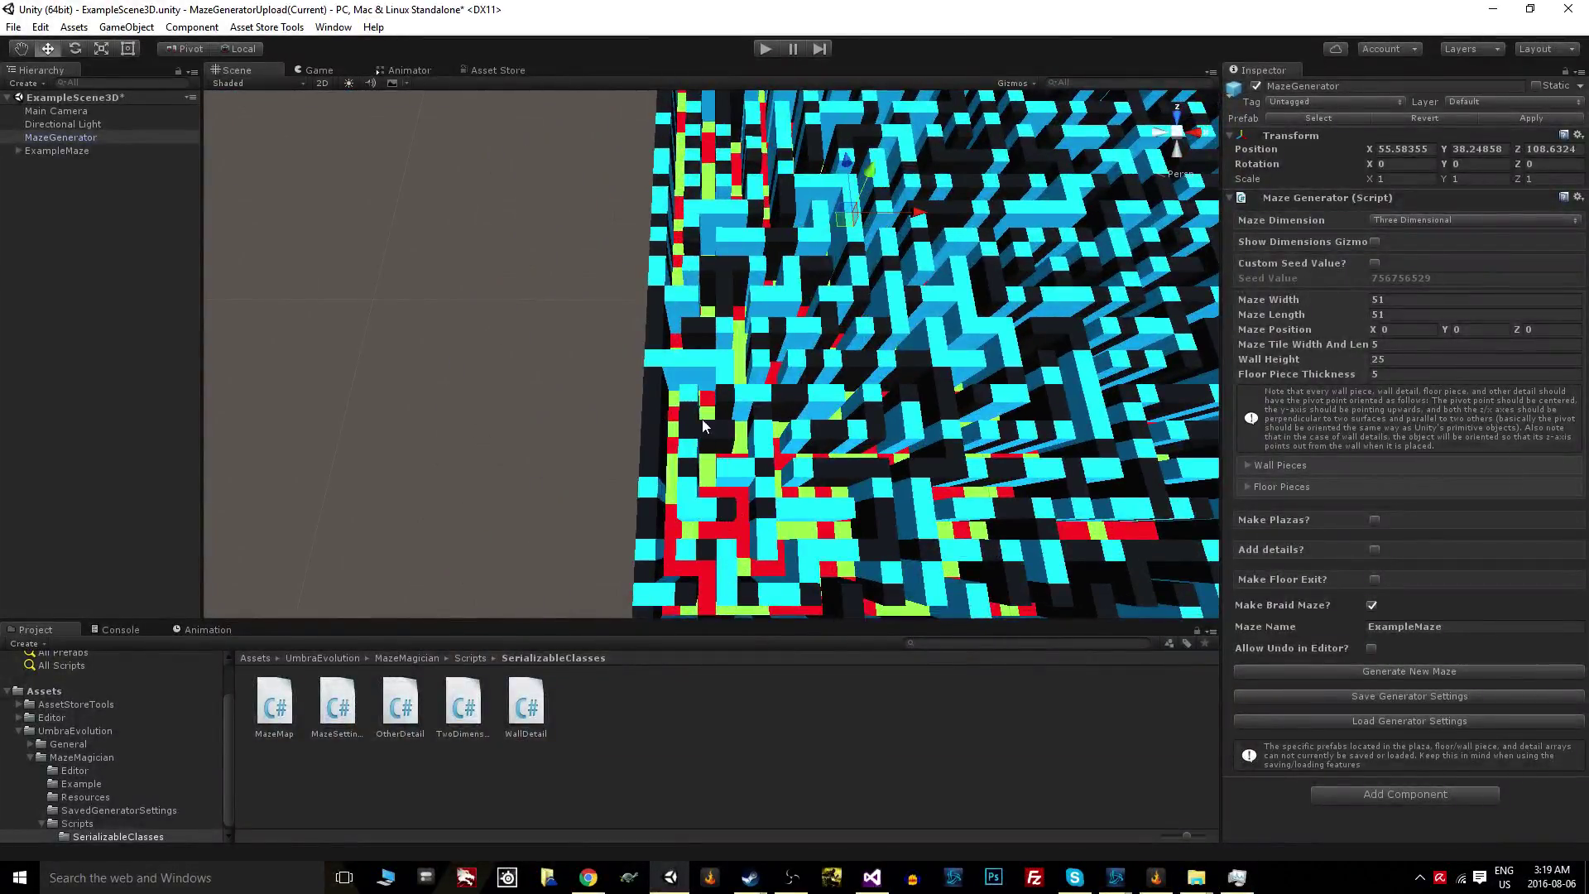
middle_drag(704, 396, 706, 537)
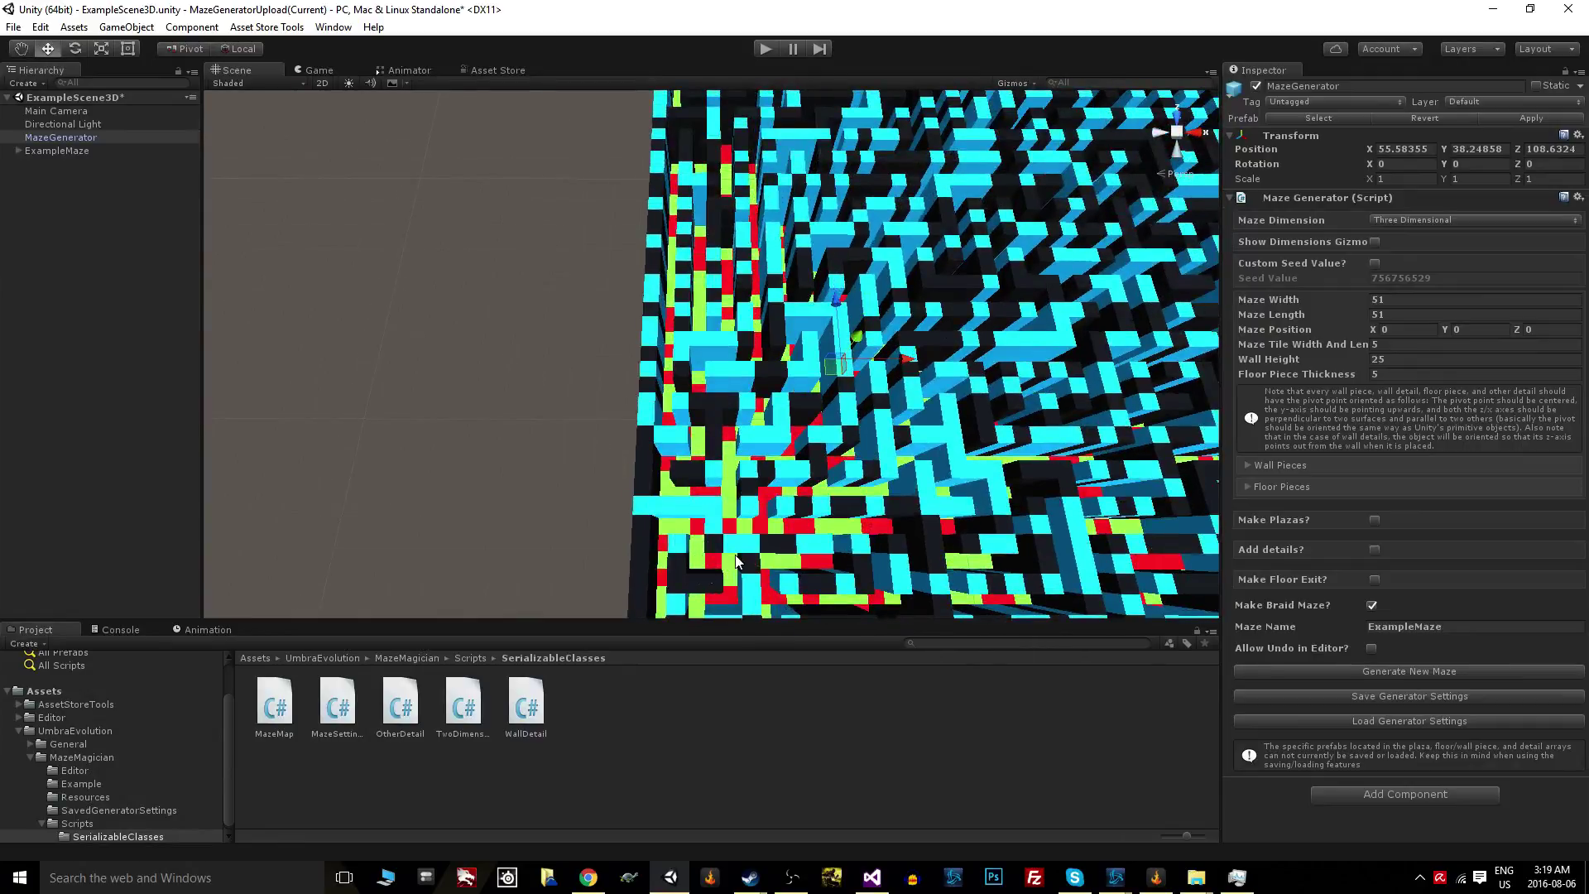
scroll(754, 563, up, 5)
scroll(807, 600, down, 5)
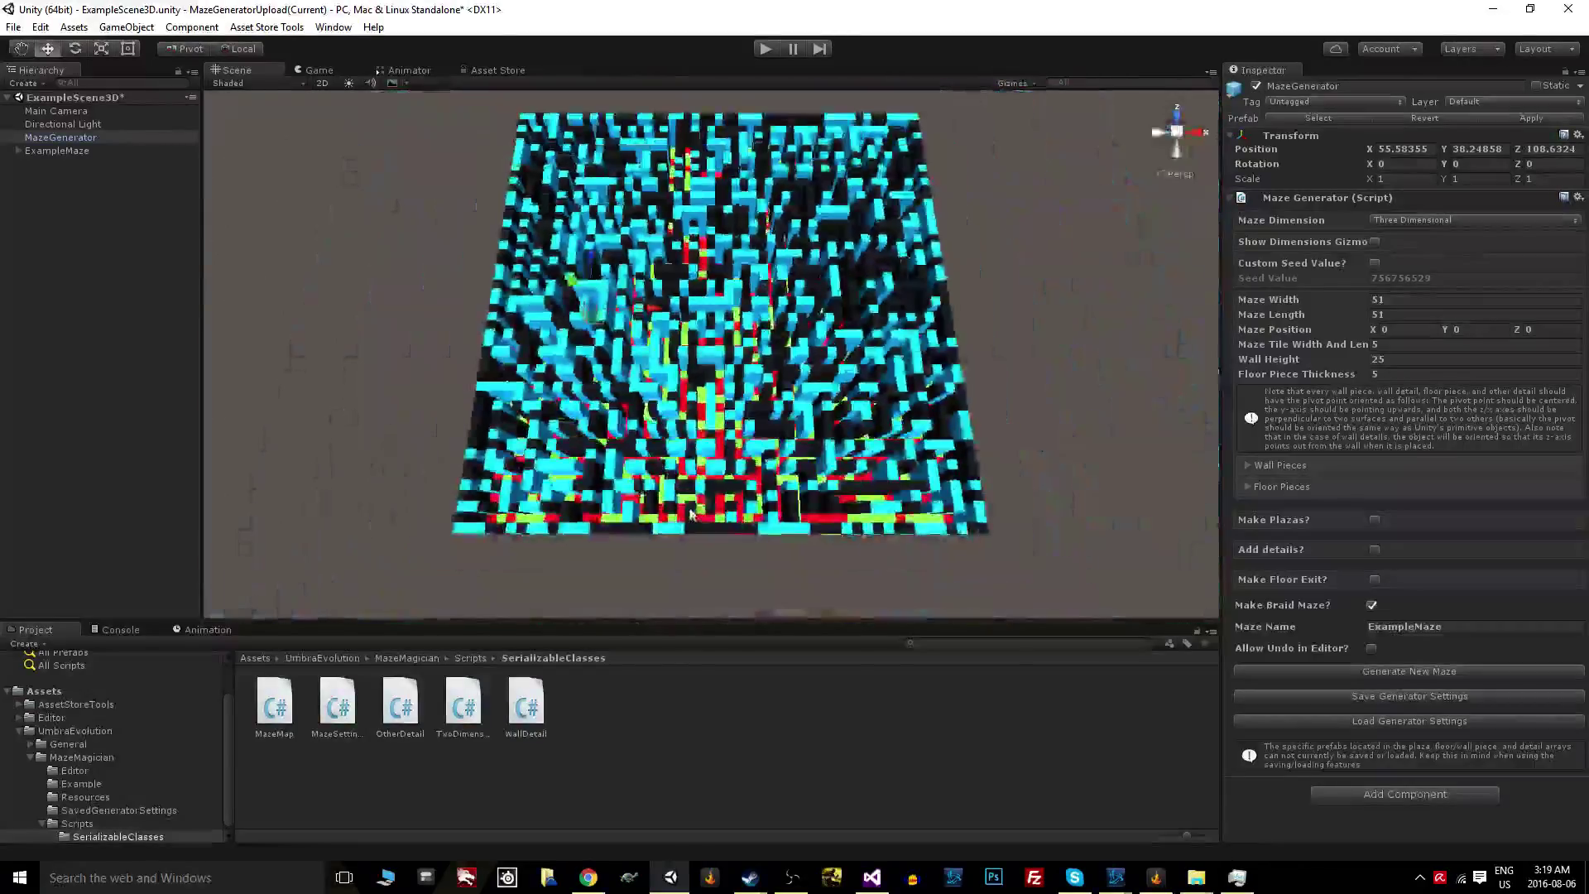
scroll(806, 599, up, 2)
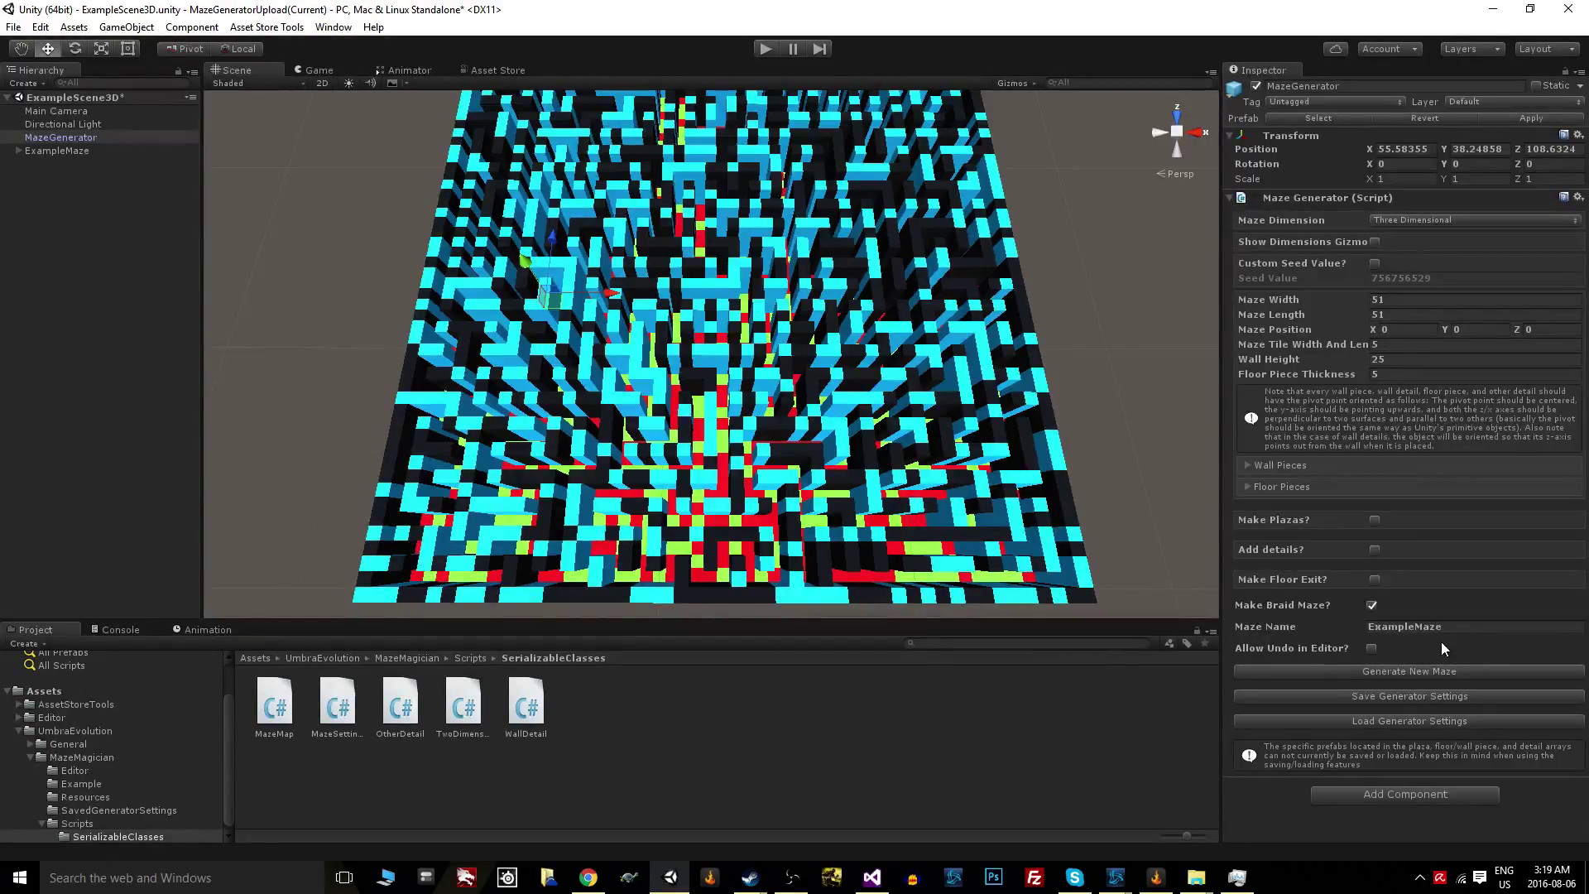
- Select ExampleMaze, return to the generator settings and generate a new maze layout
click(67, 151)
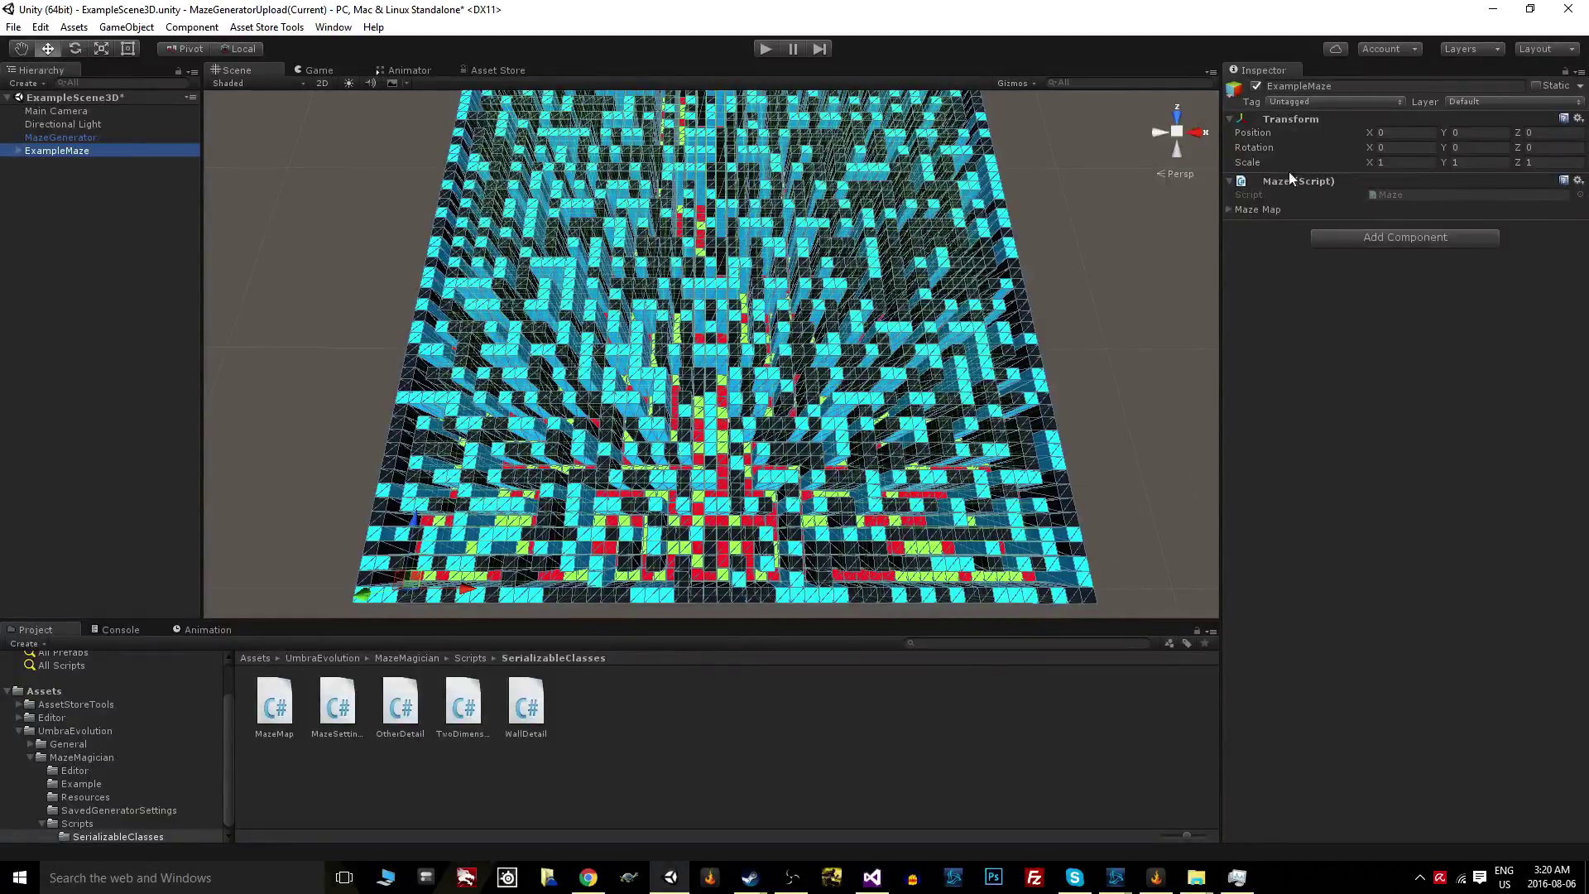
click(56, 137)
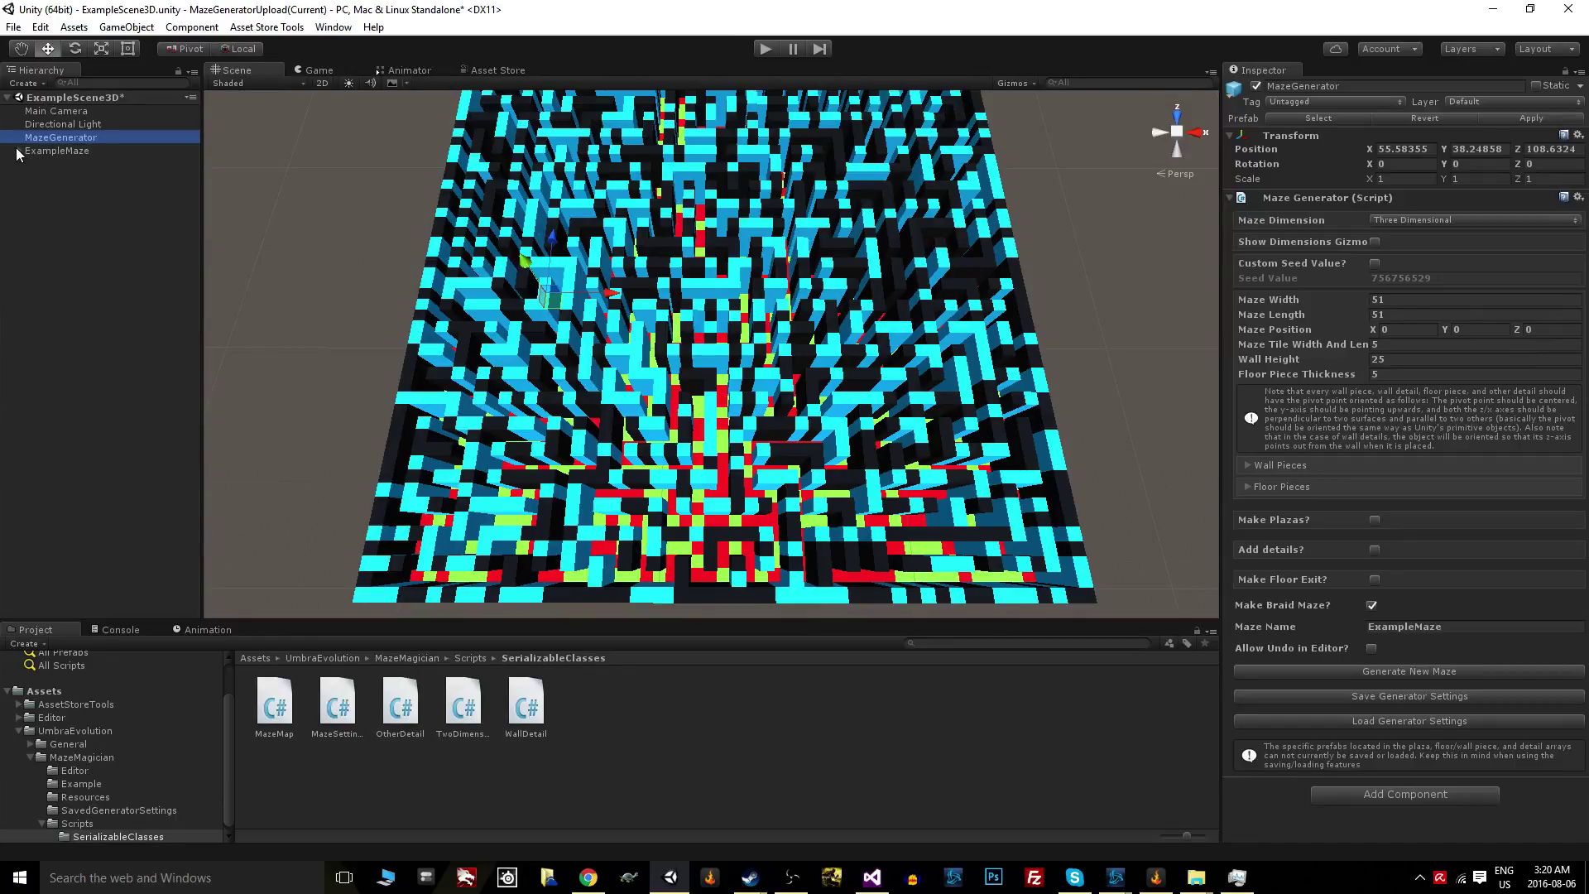
click(1334, 671)
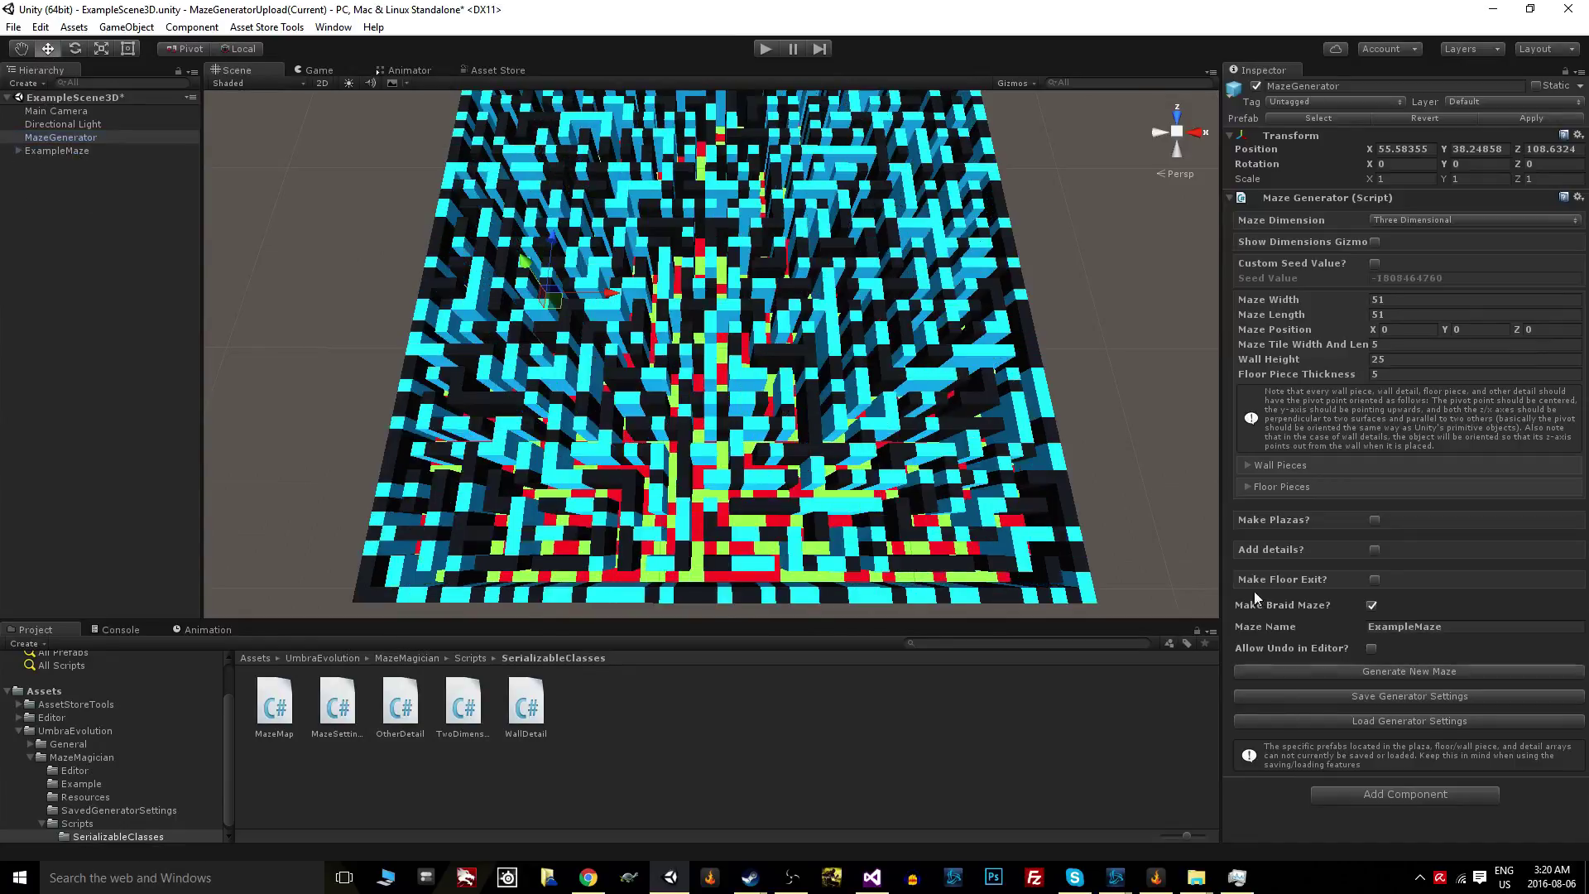
- Rename the maze to ExampleMaze2 and generate a second maze
click(1476, 629)
click(1478, 629)
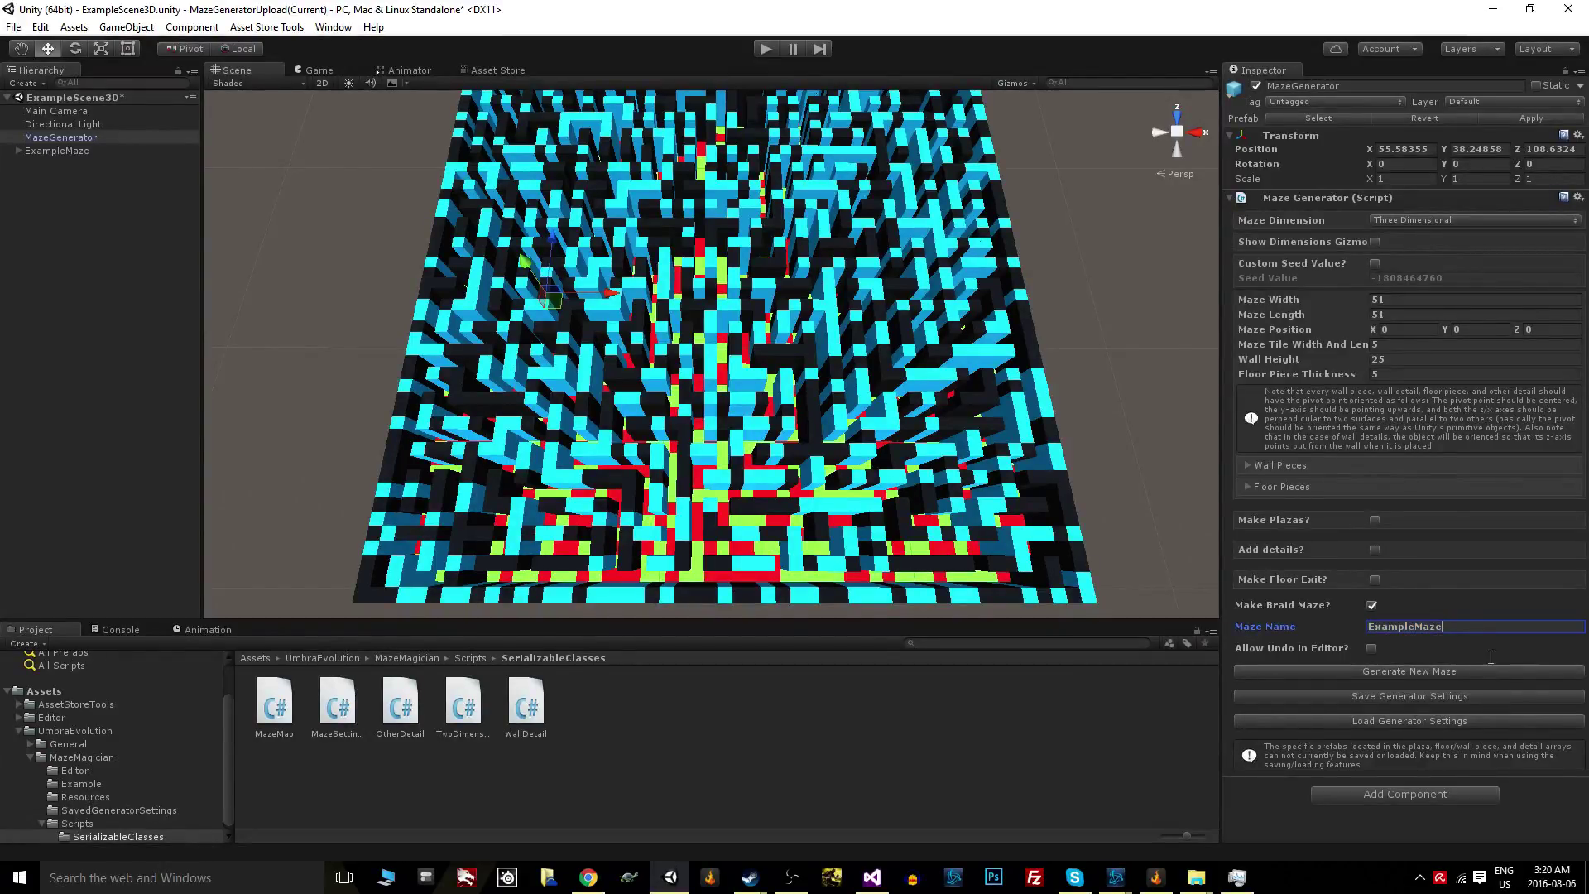
text(2)
click(1414, 672)
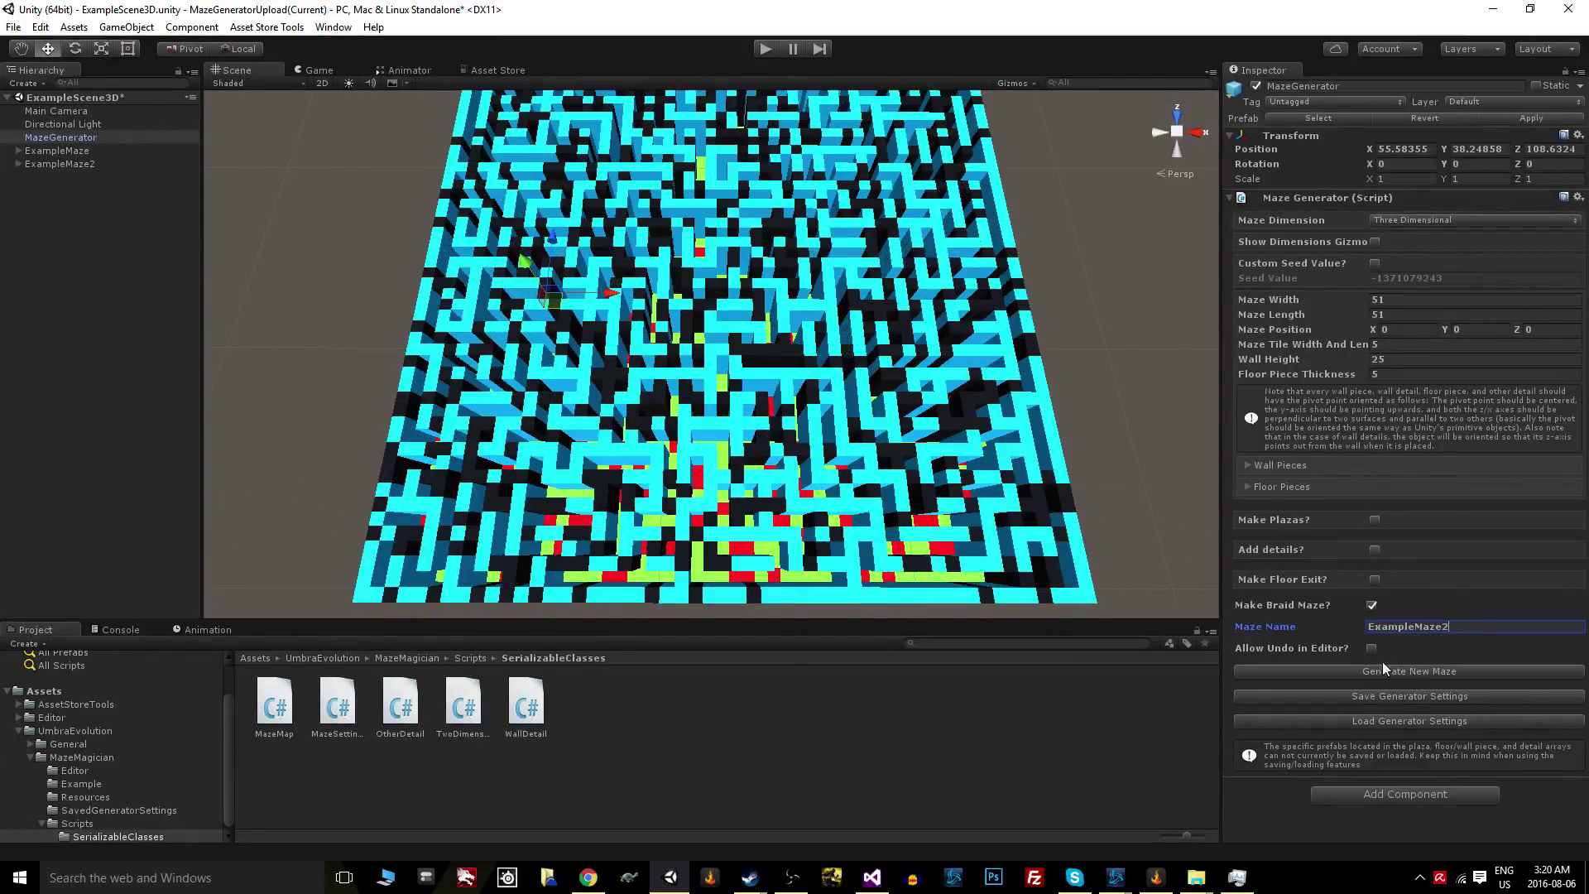
- Delete ExampleMaze2 from the Hierarchy and change the maze name back to ExampleMaze
click(69, 168)
key(Delete)
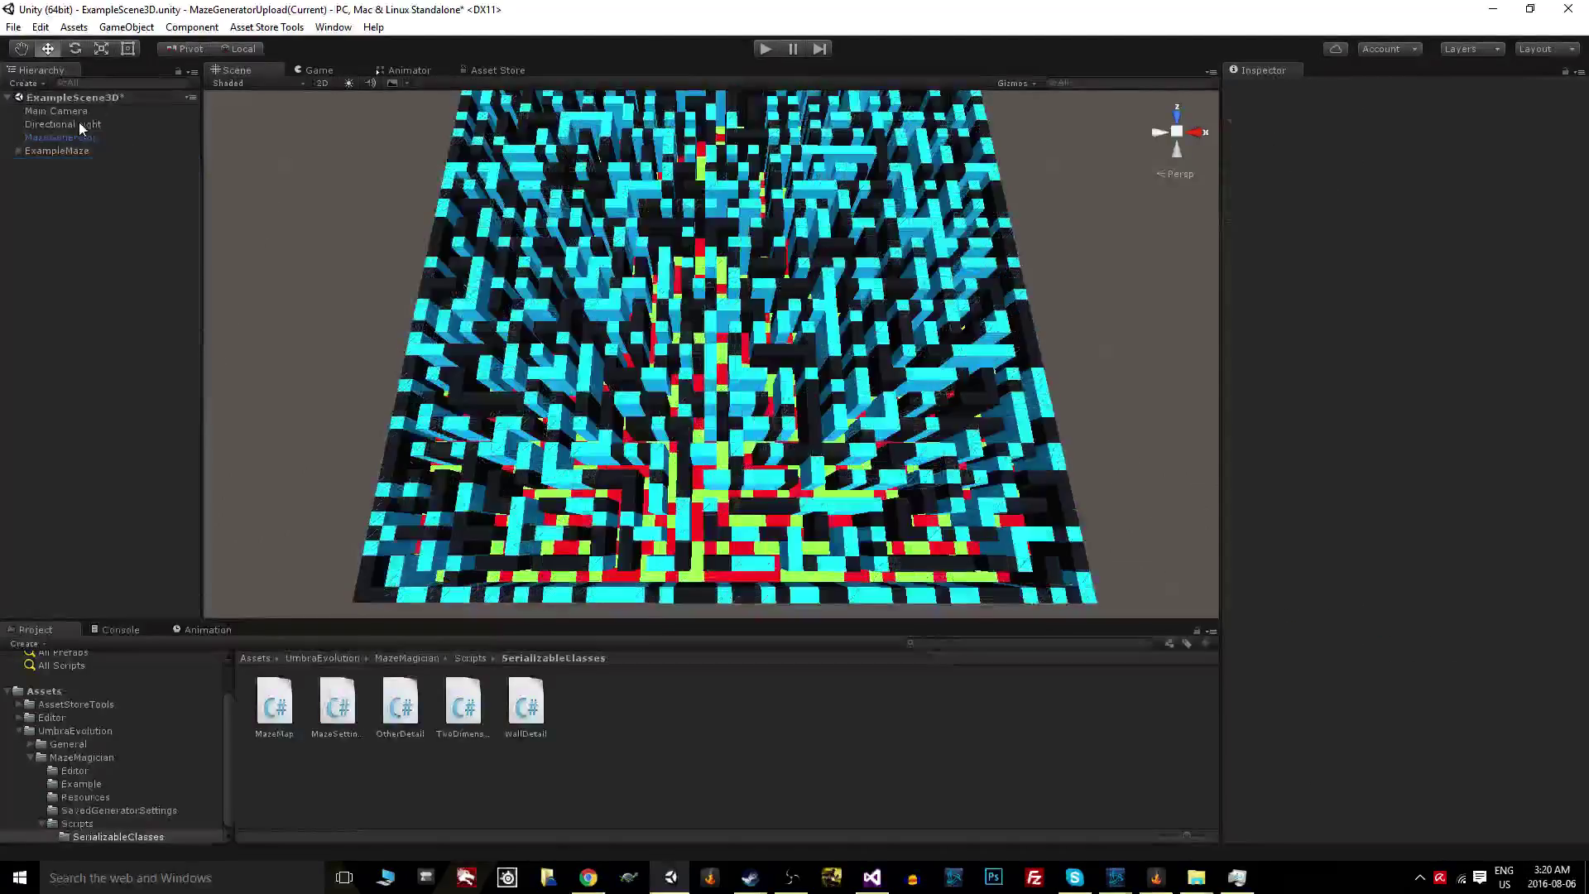
click(82, 138)
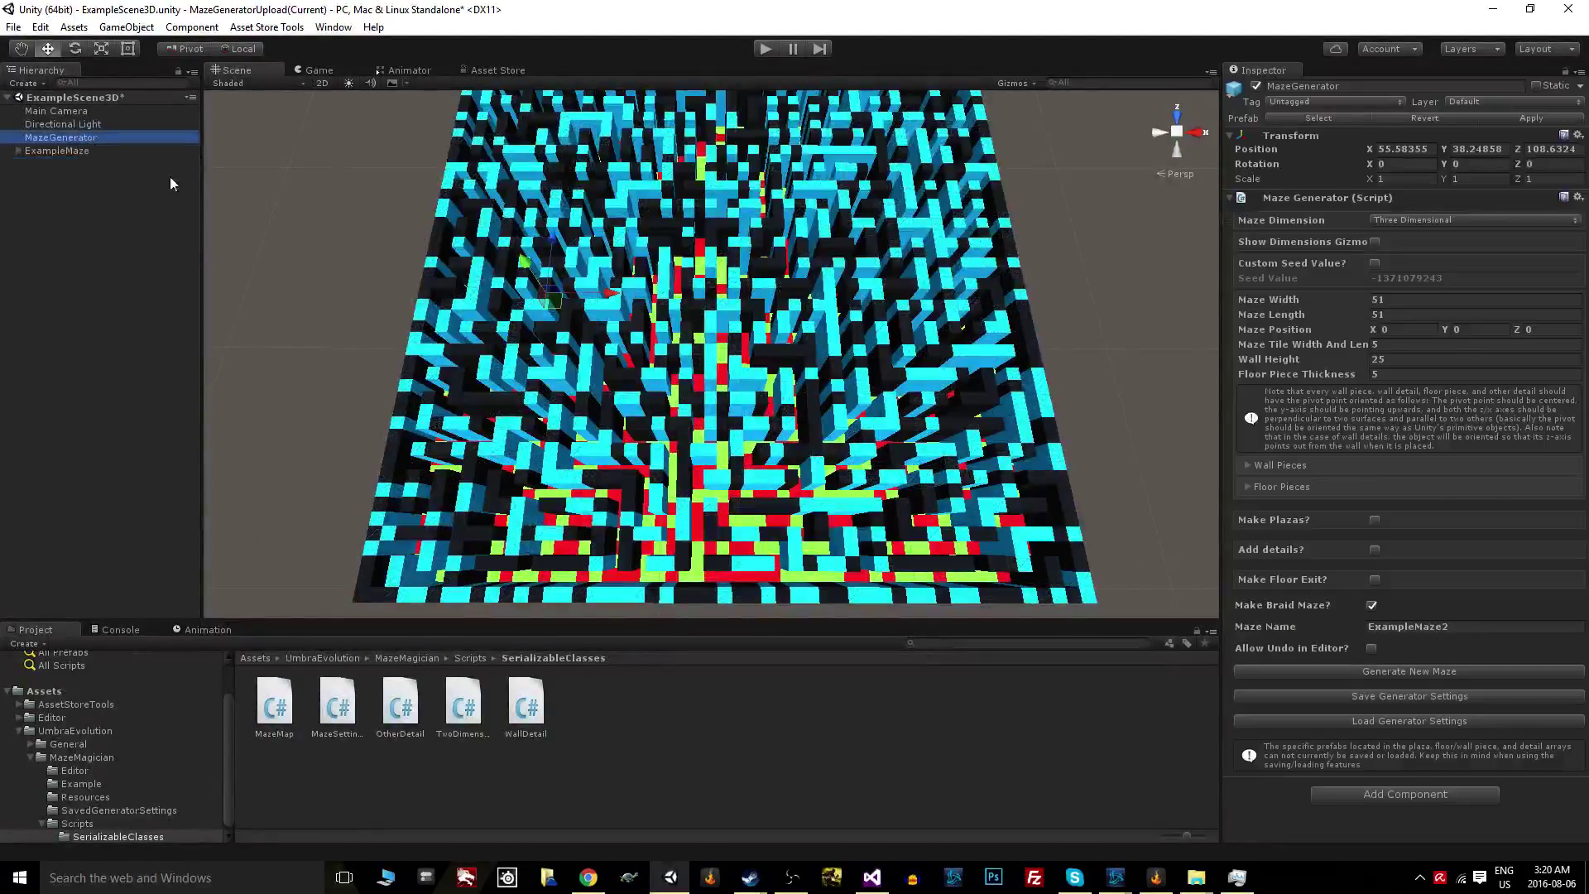
click(1463, 628)
key(BackSpace)
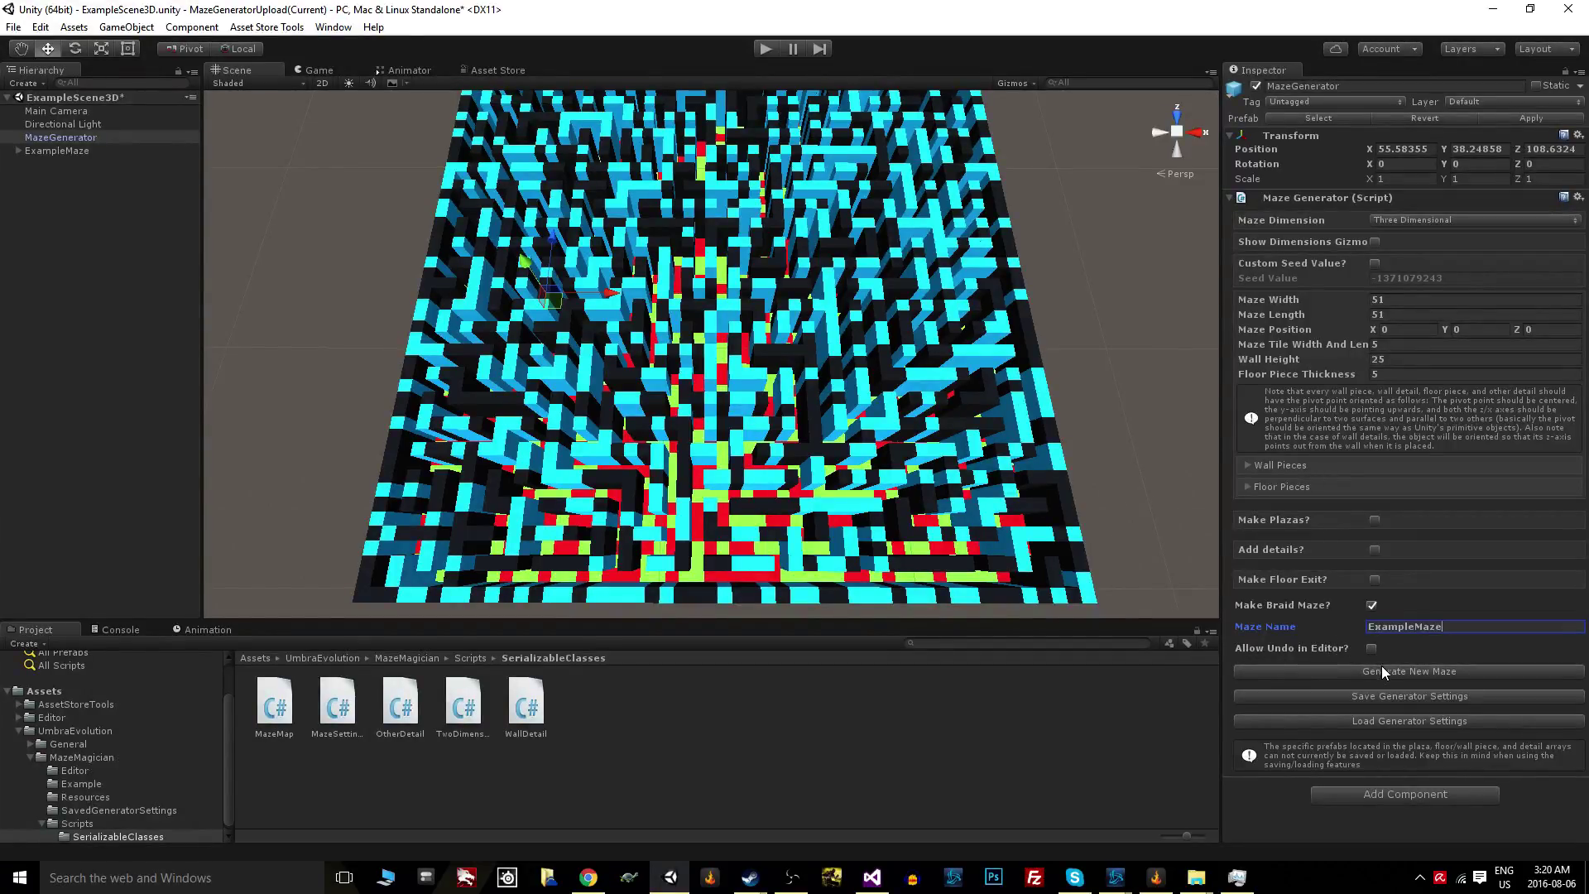
- Generate the maze four more times, leaving Allow Undo in Editor? unchecked
click(1414, 672)
click(1416, 672)
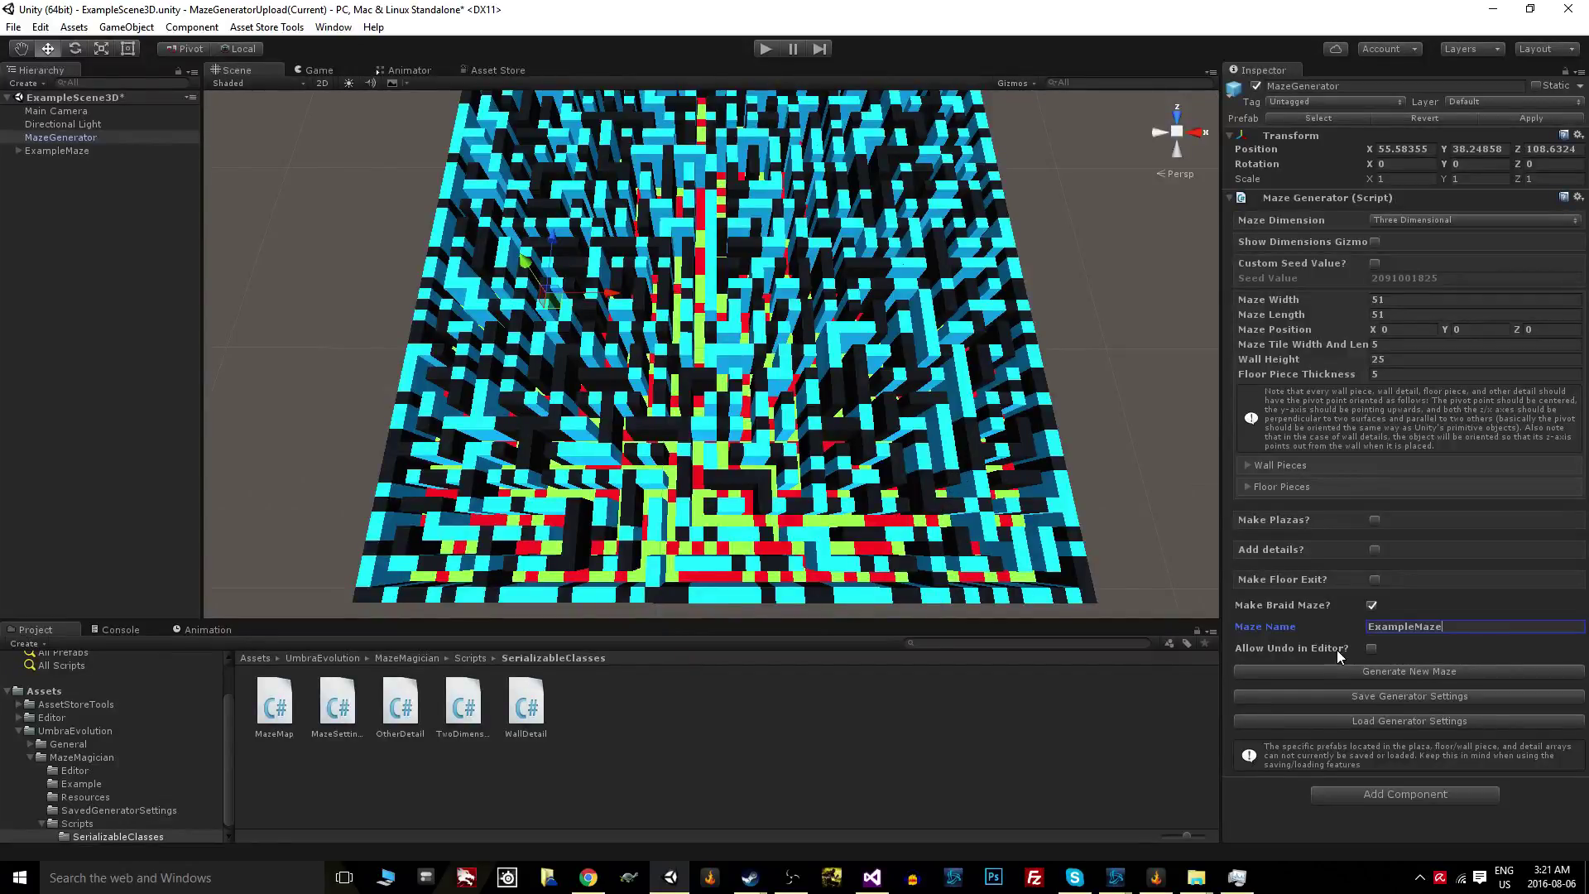
mouse_move(1338, 648)
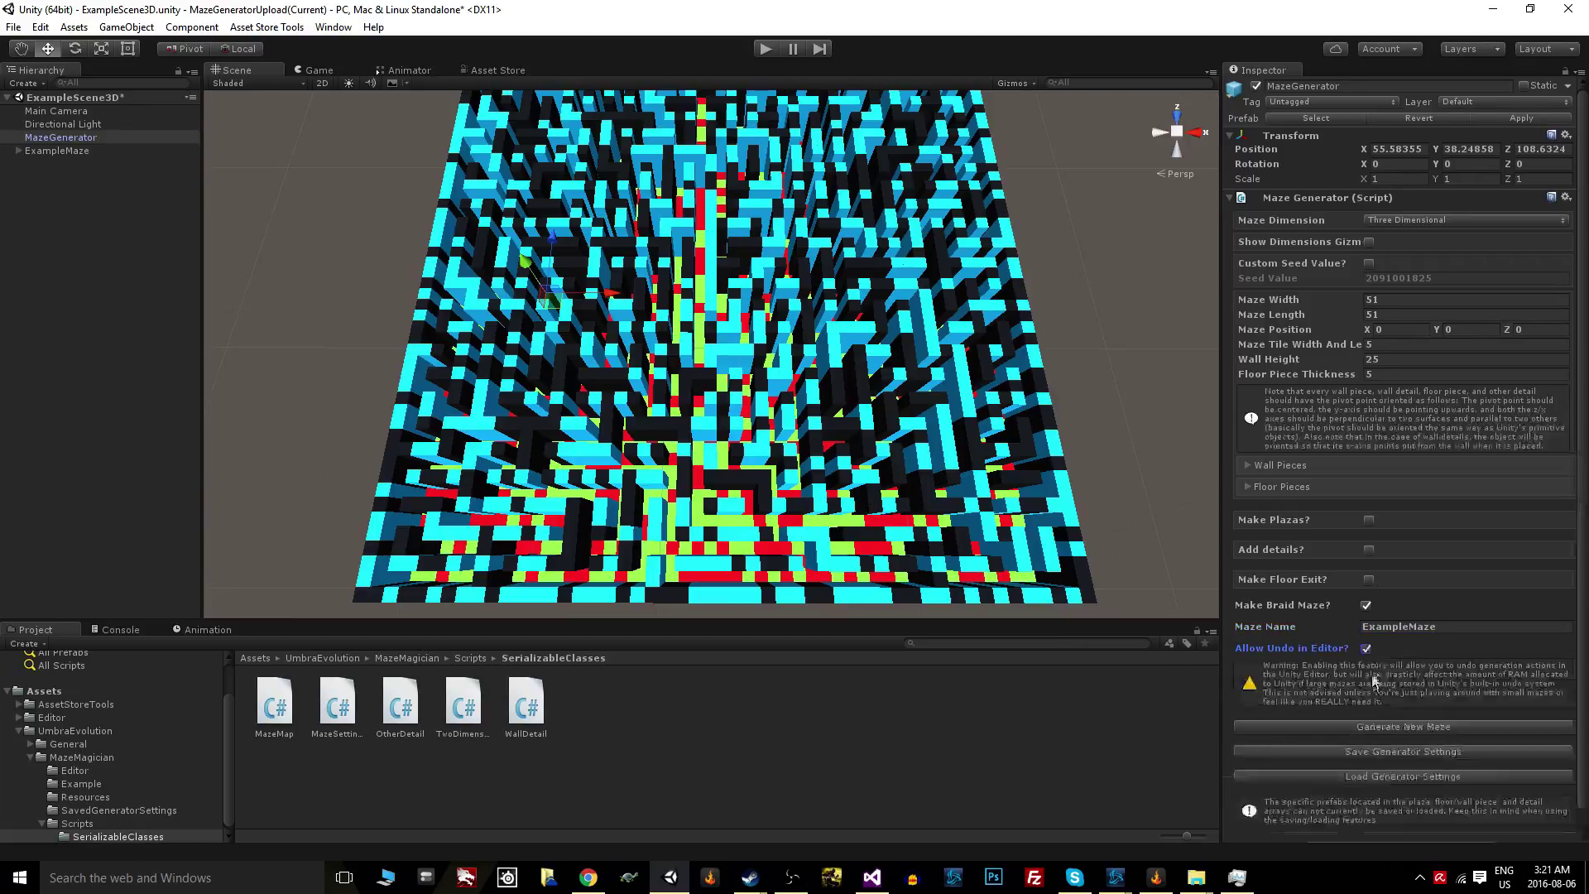
click(1369, 725)
click(1369, 725)
click(1368, 650)
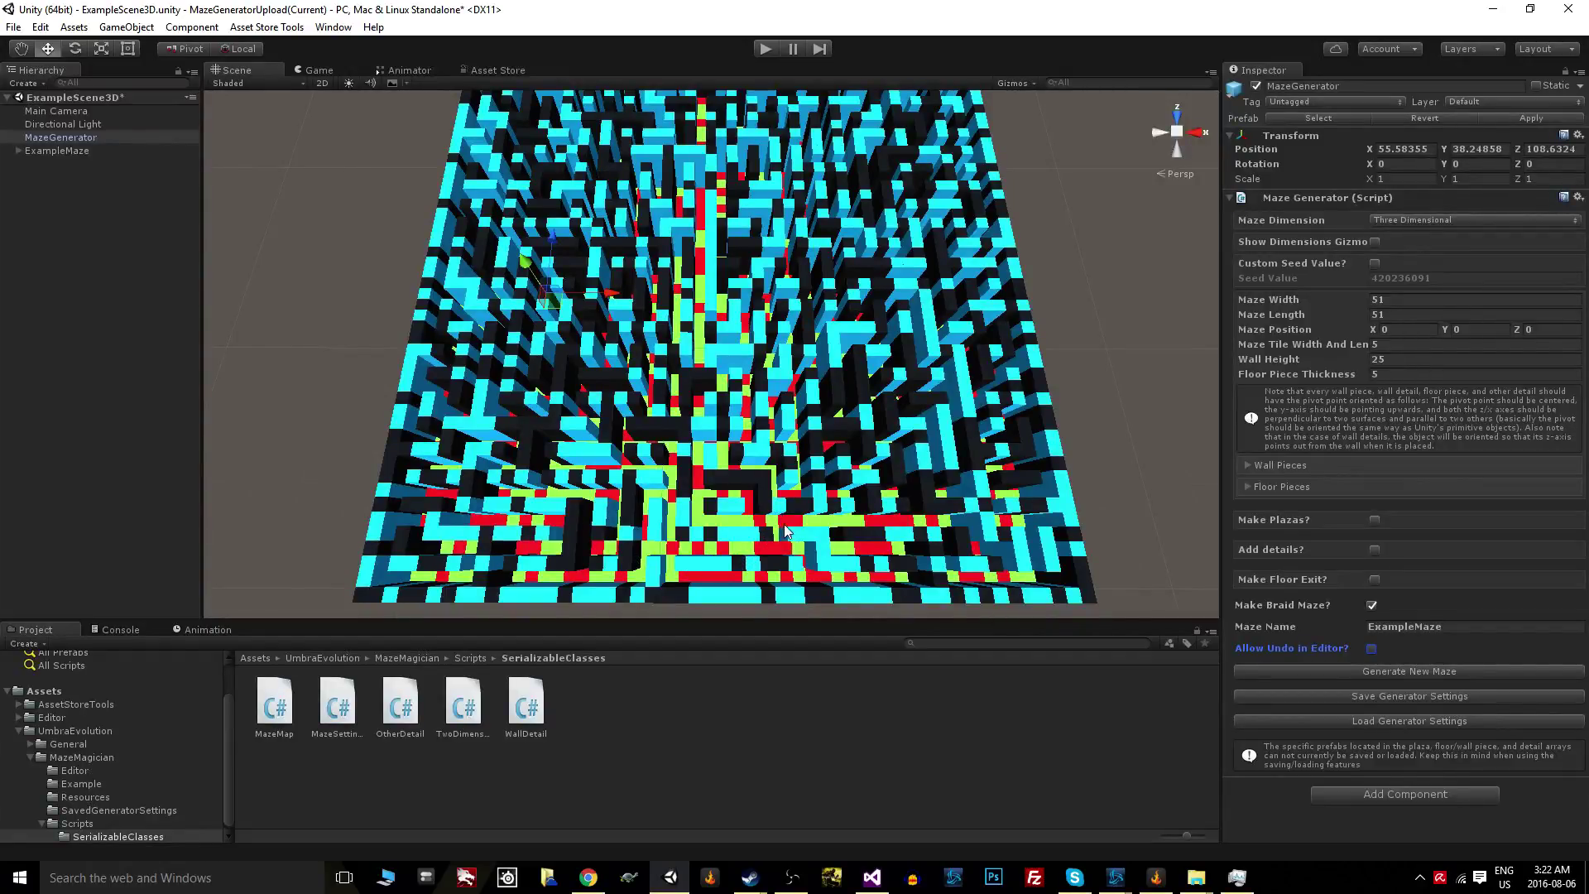
- Save the generator settings over NewSettings.MazeSettings, confirming the overwrite
scroll(771, 530, down, 5)
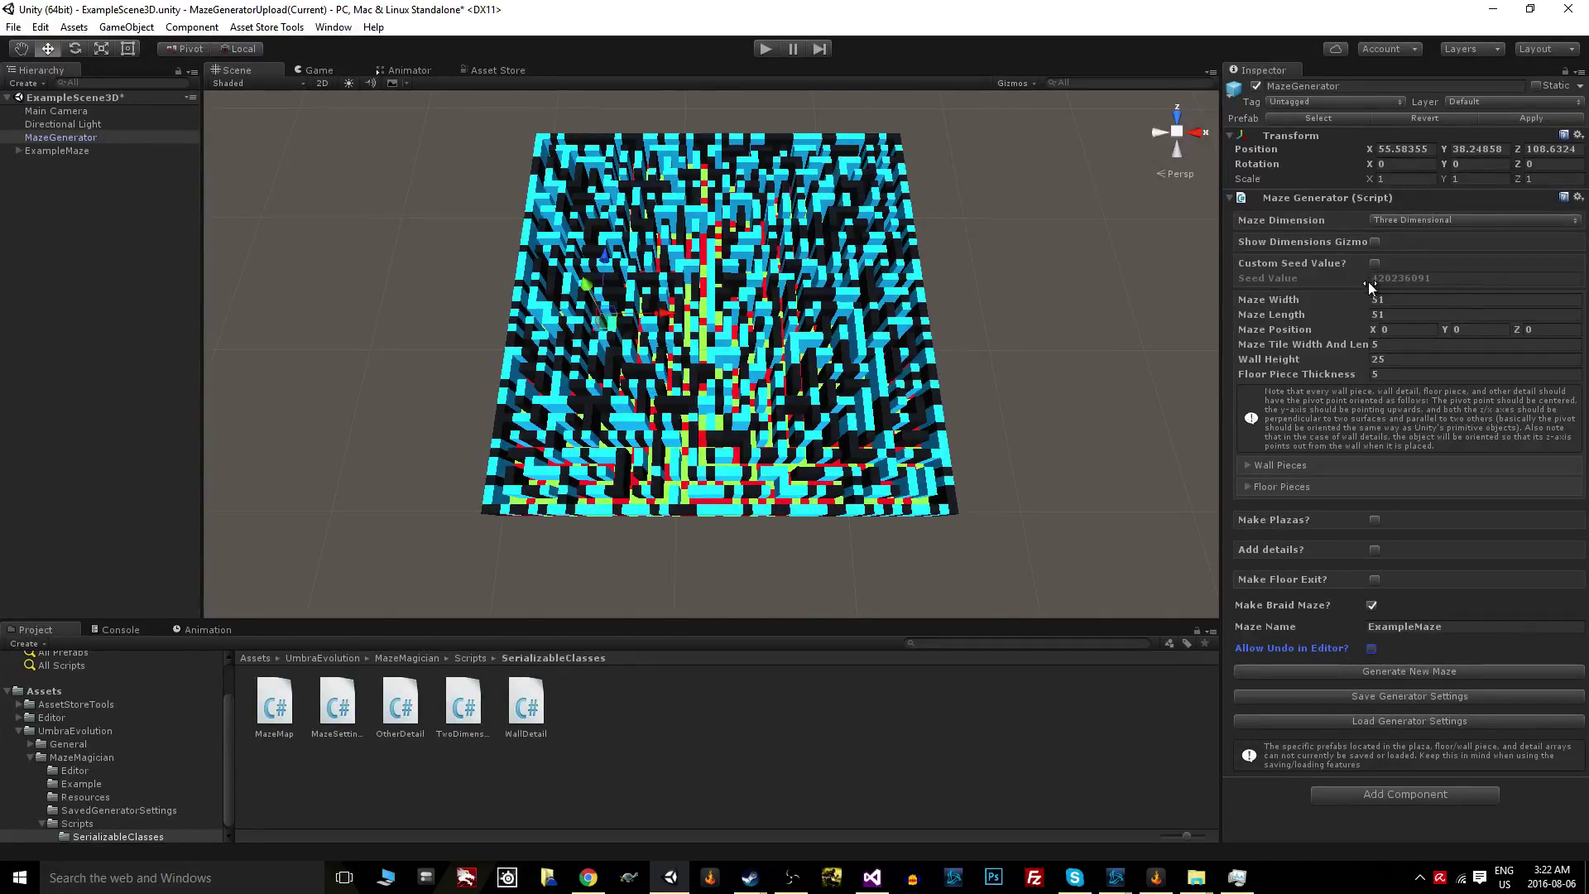
click(1414, 698)
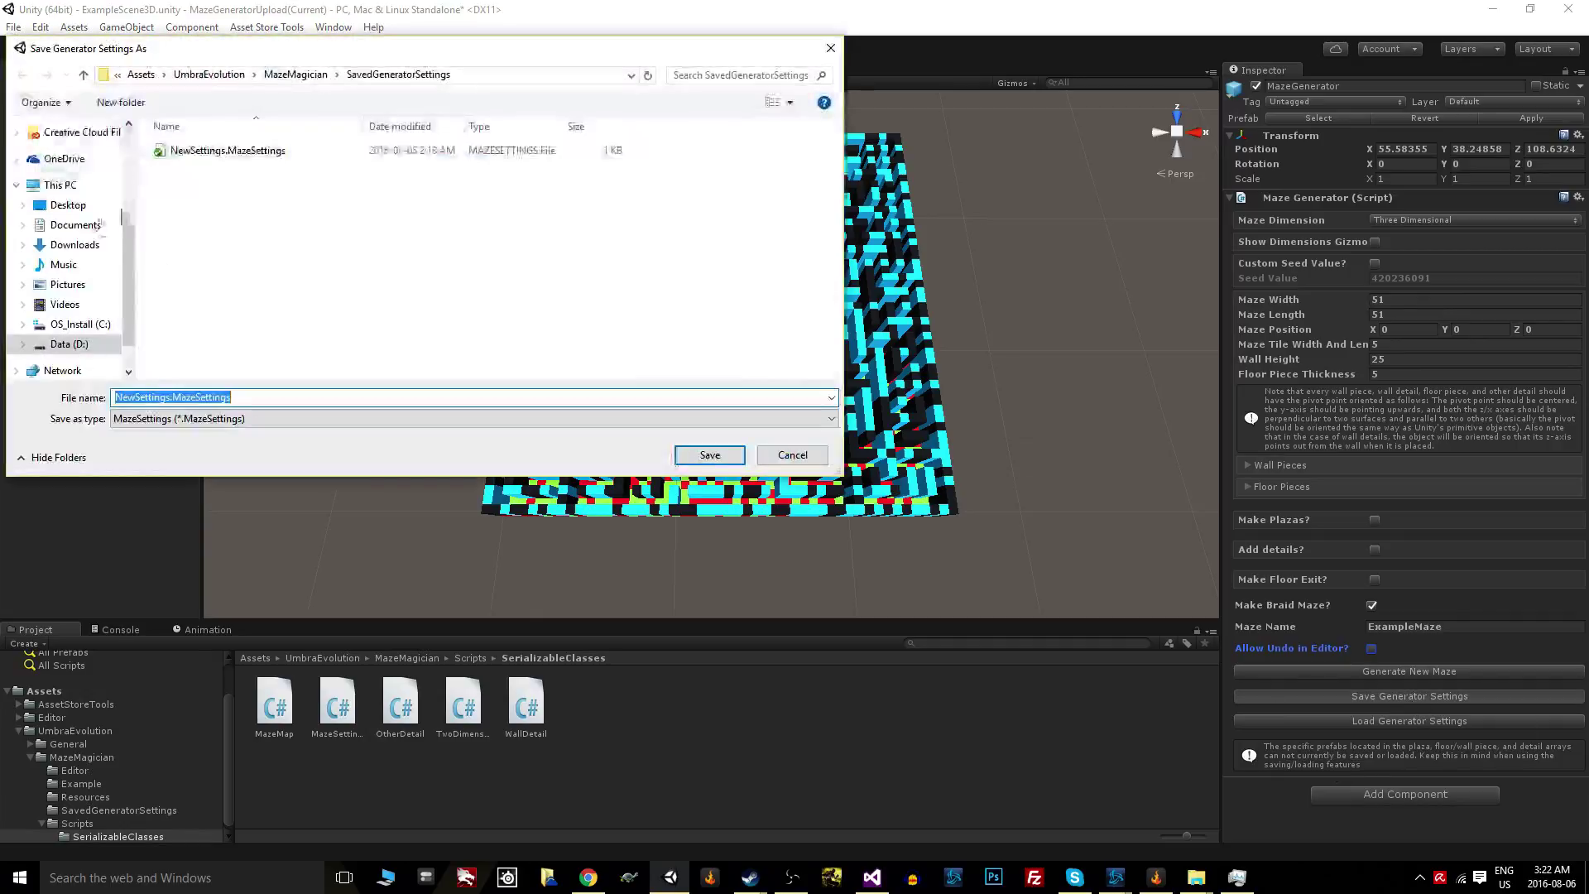
click(710, 454)
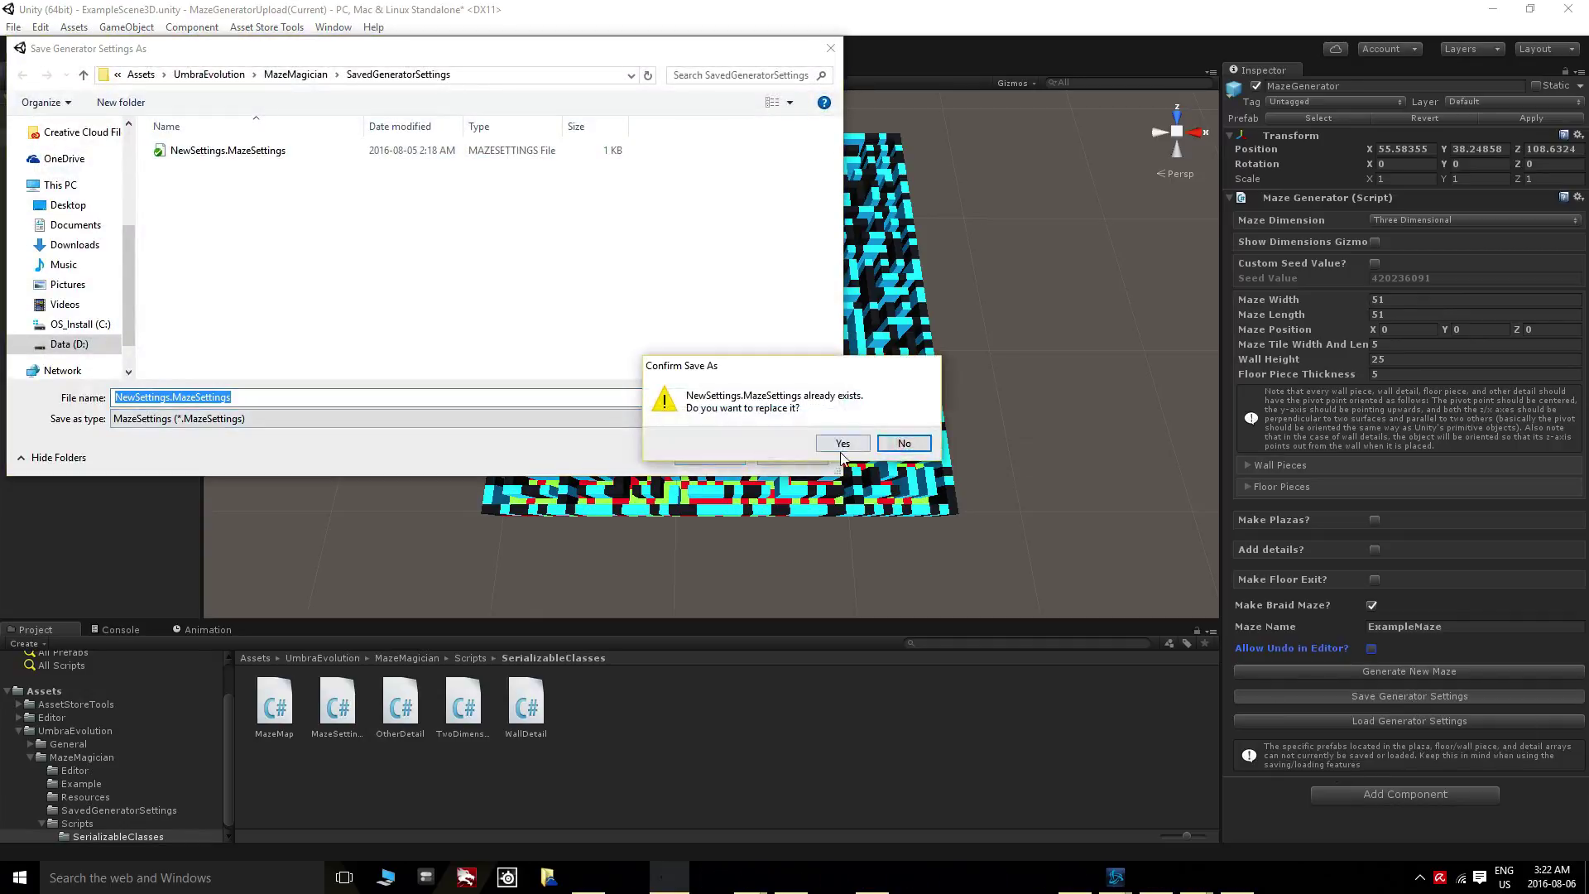
click(842, 450)
click(1429, 302)
- Set the maze to 11 by 11 at position 2000, 200, wall height 10, tile width 1
text(11)
key(Tab)
text(11)
key(Tab)
text(2000)
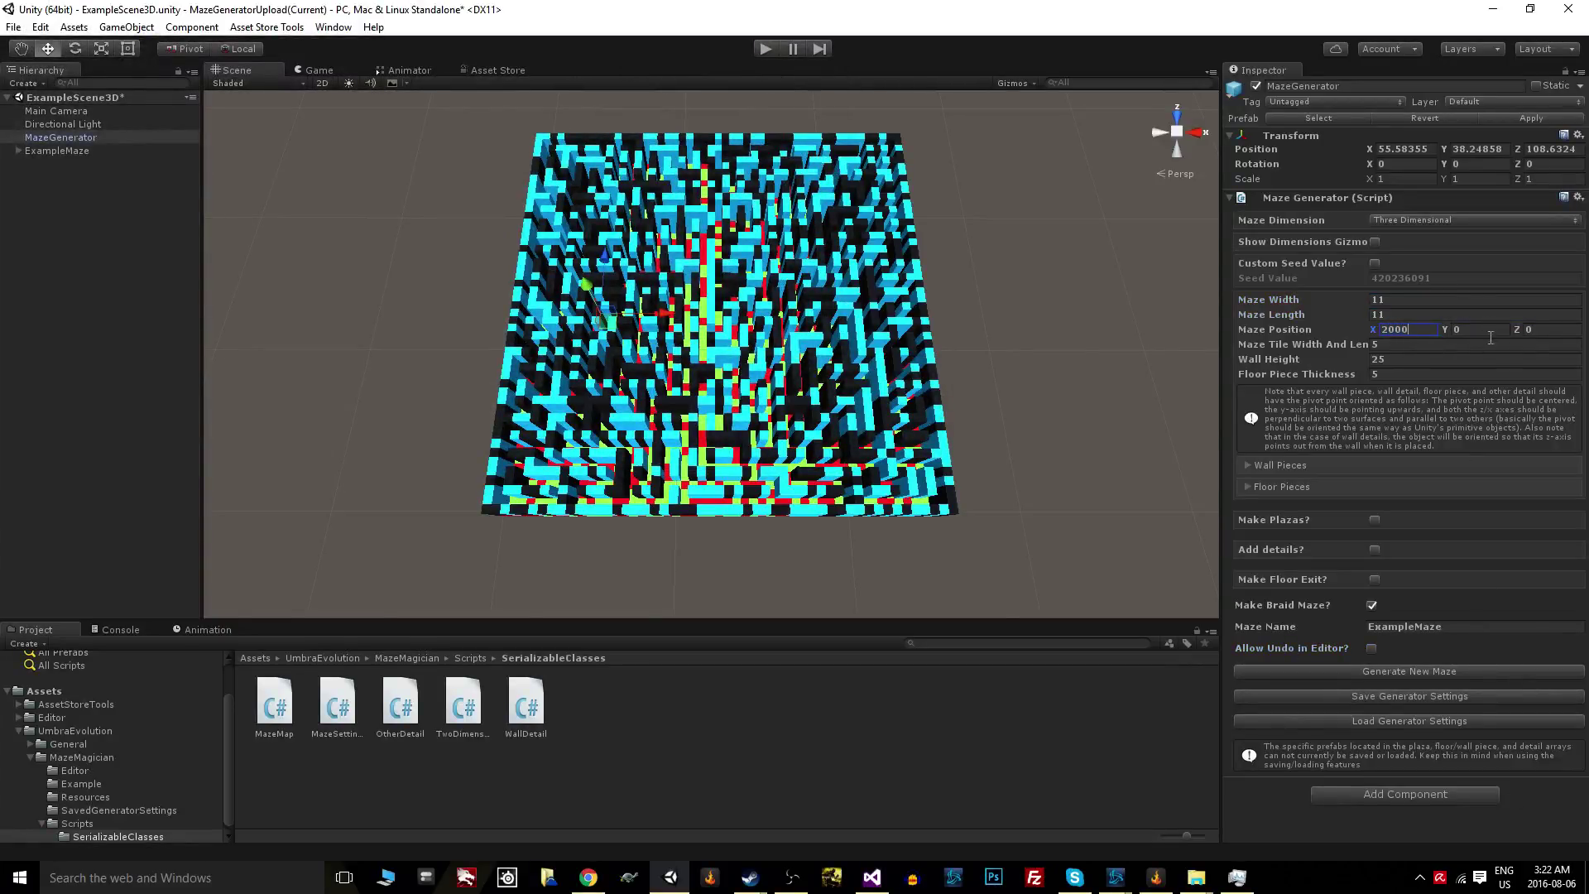
key(Tab)
text(200)
click(1401, 354)
text(10)
click(1400, 346)
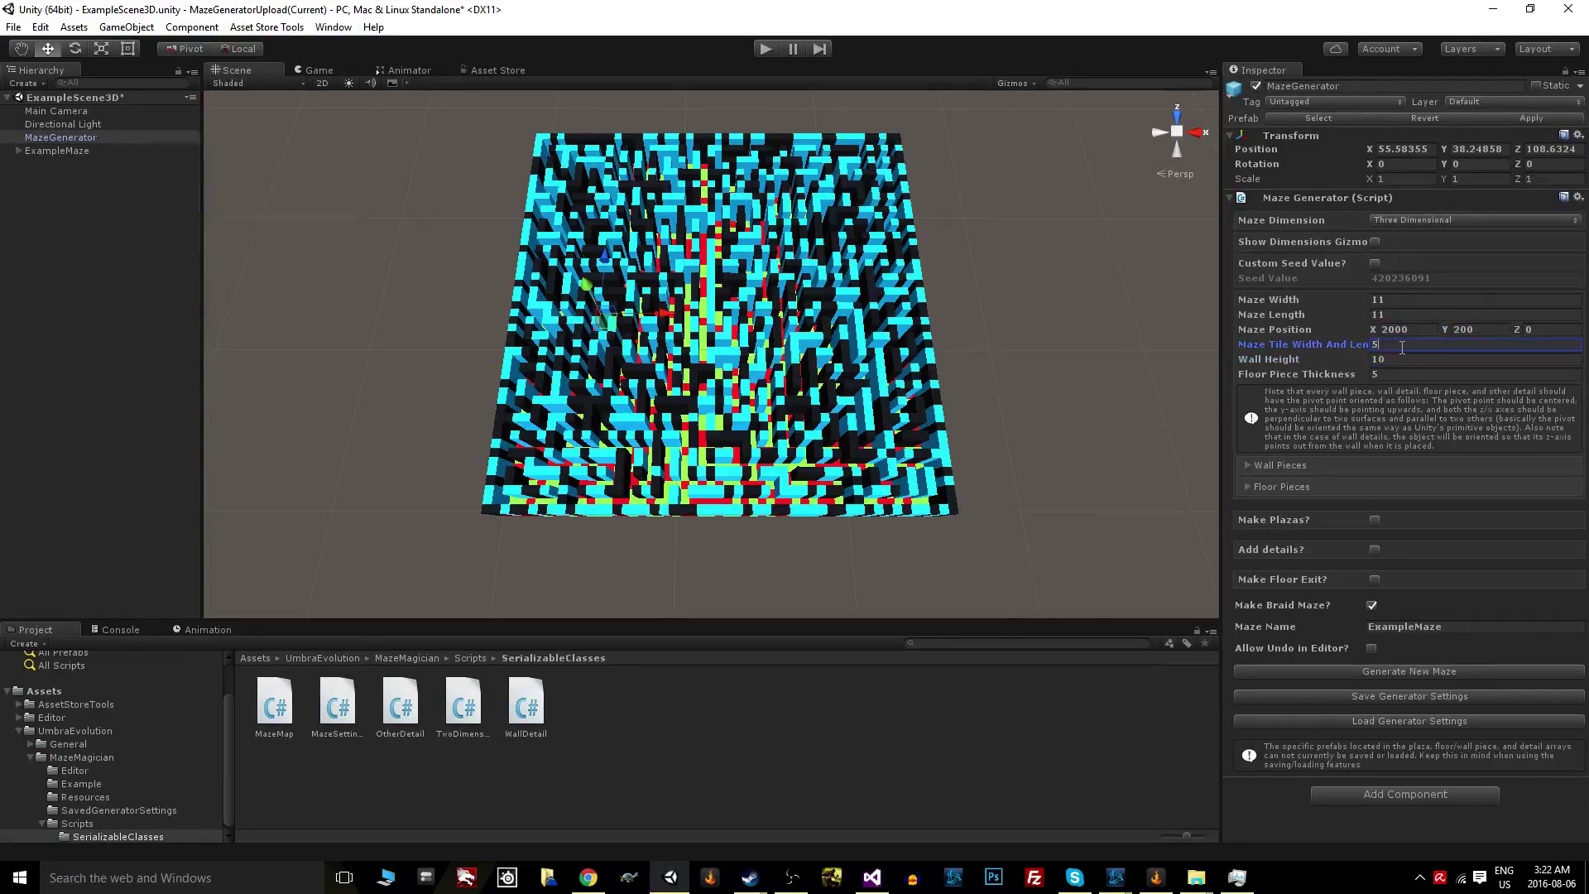
click(1327, 342)
text(1)
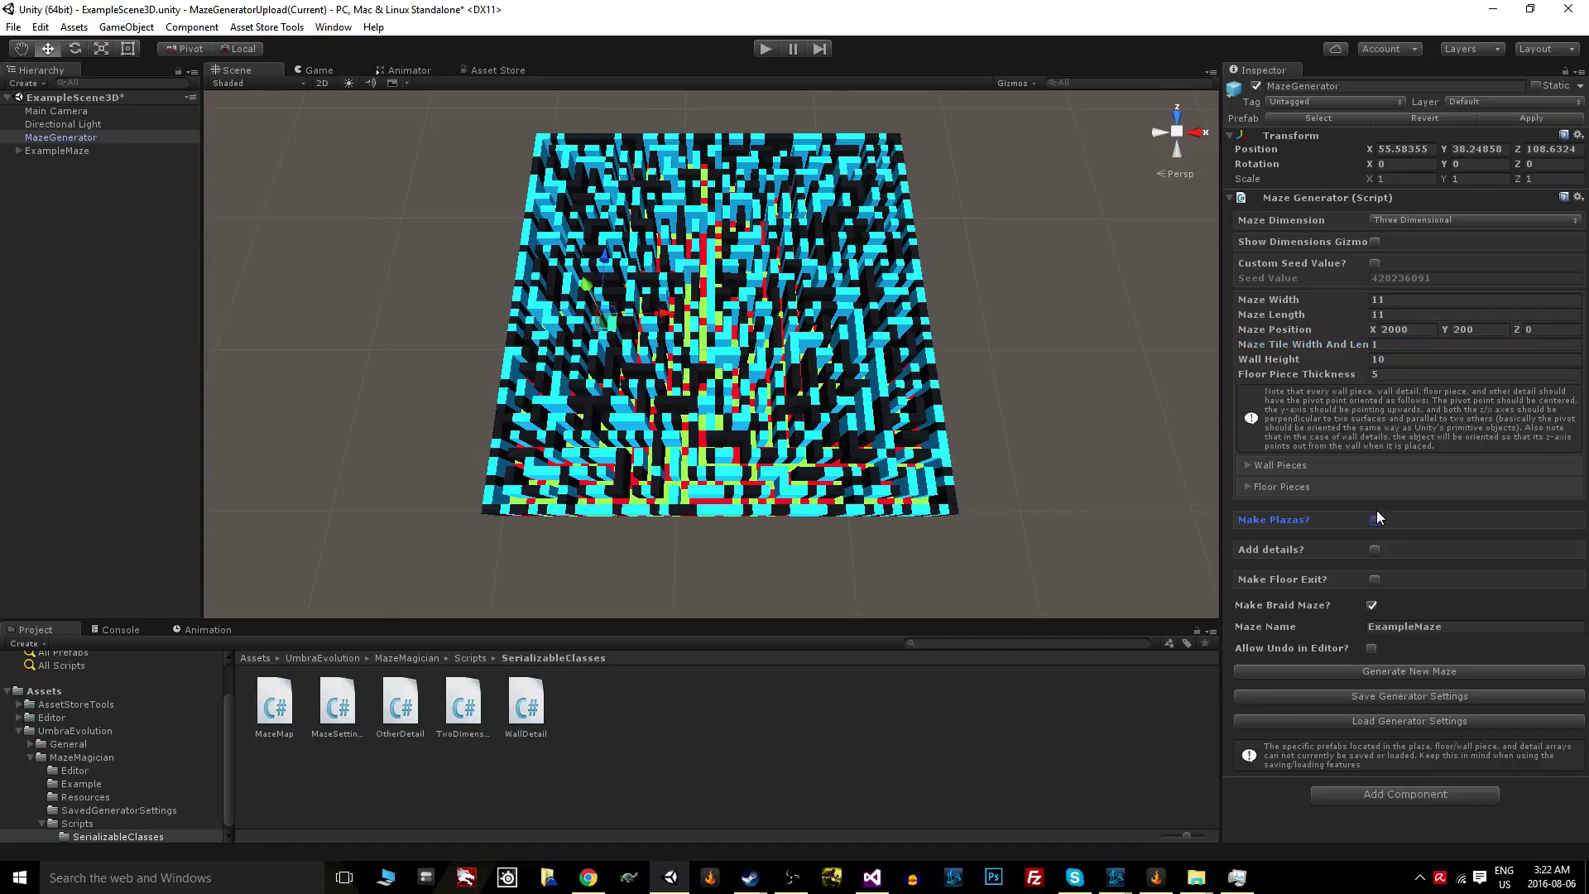
- Check Make Plazas, Add details? and Custom Seed Value?
click(1373, 519)
click(1368, 625)
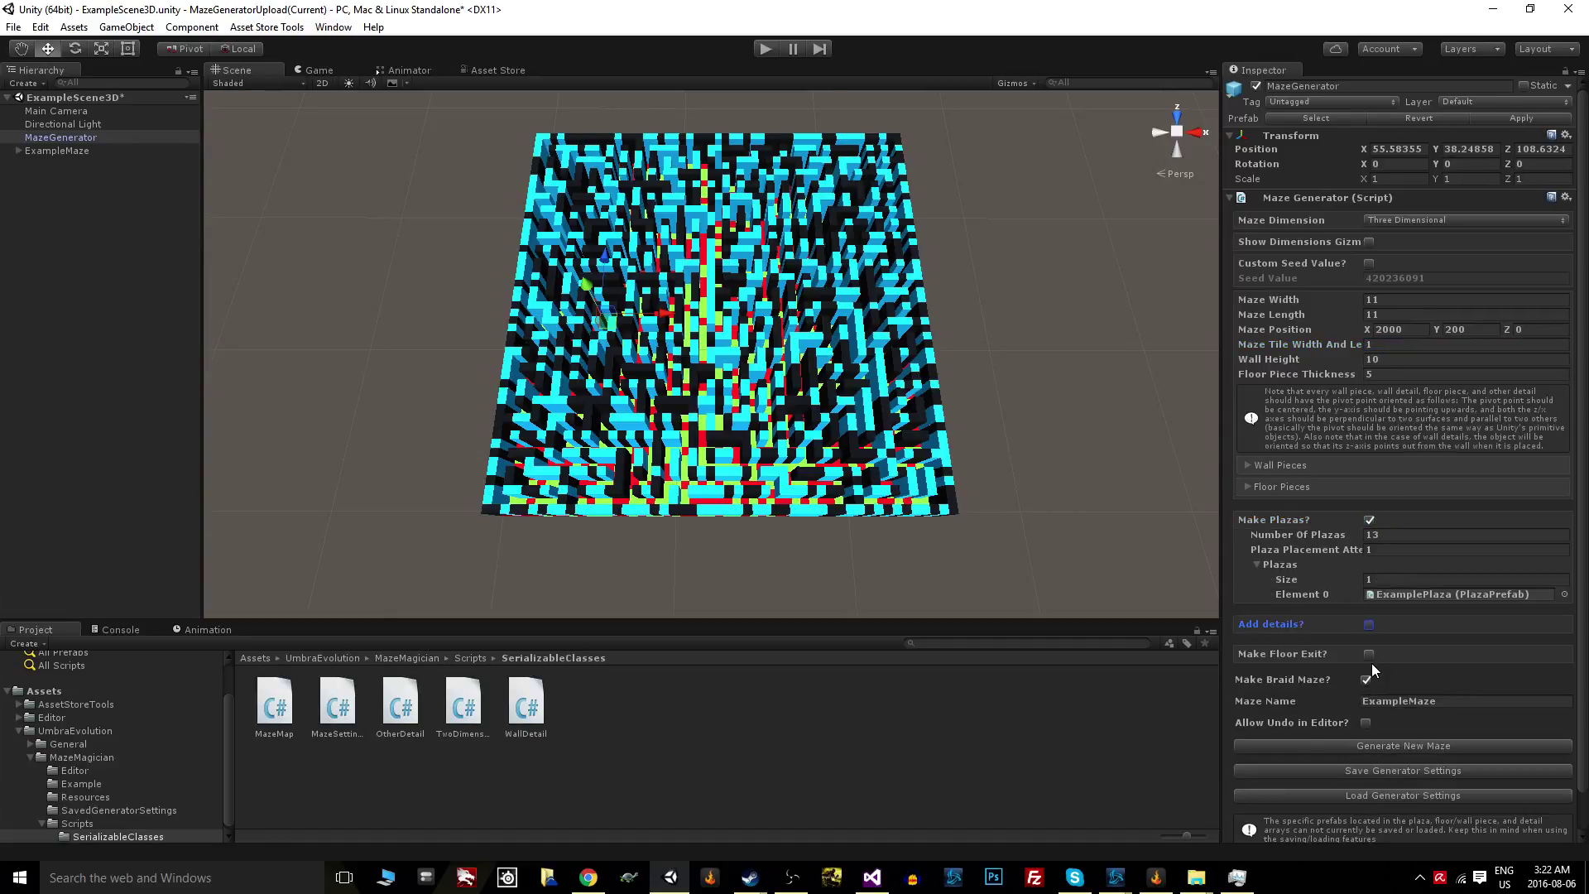
click(1369, 625)
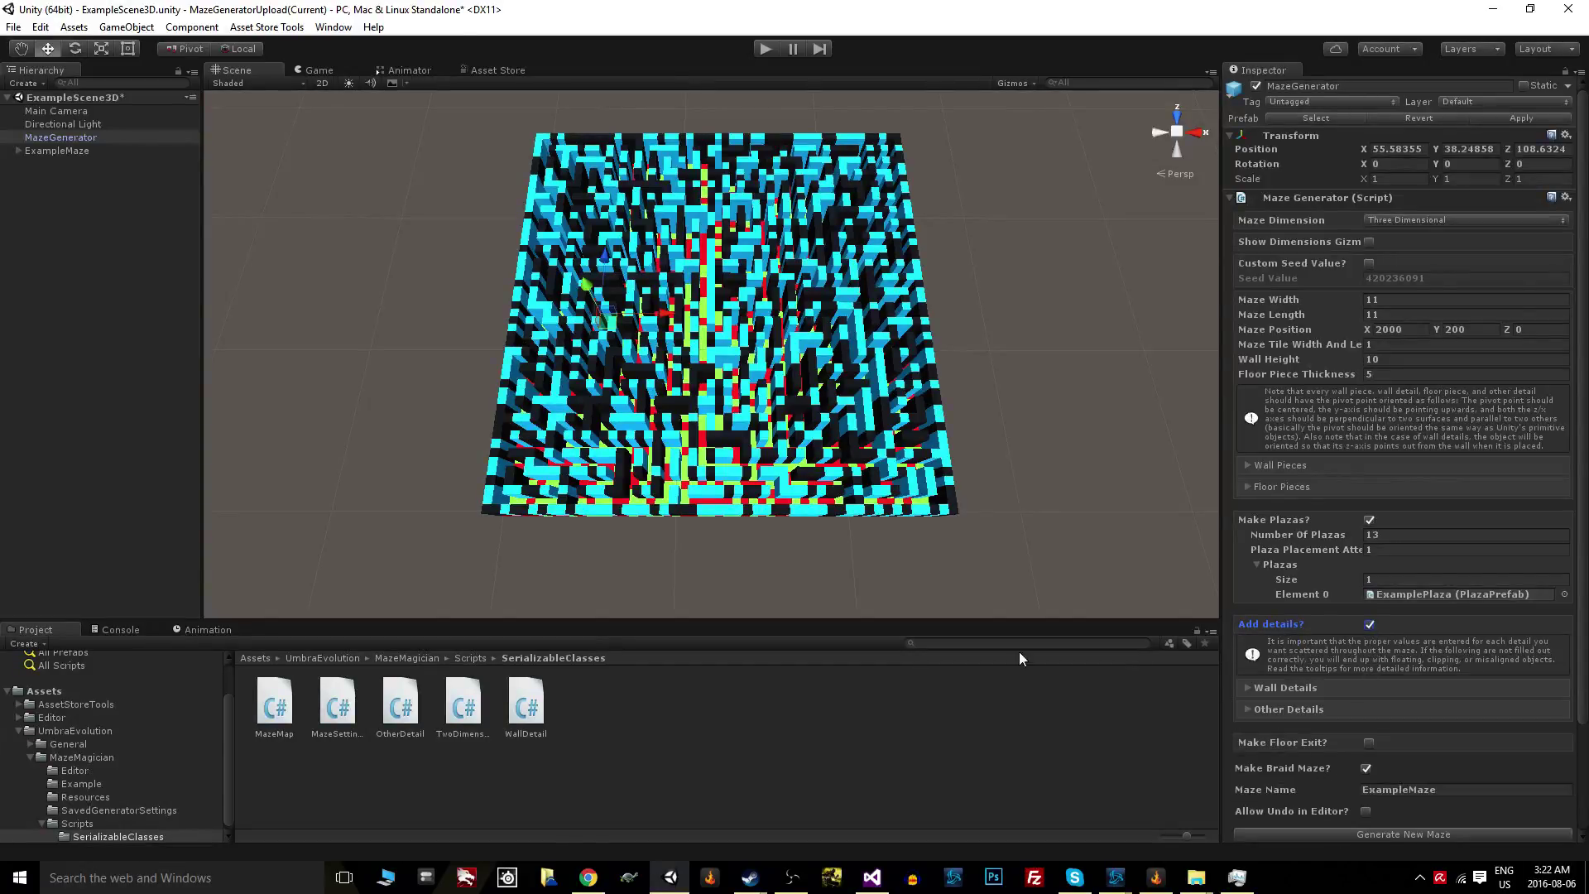
scroll(1493, 604, down, 3)
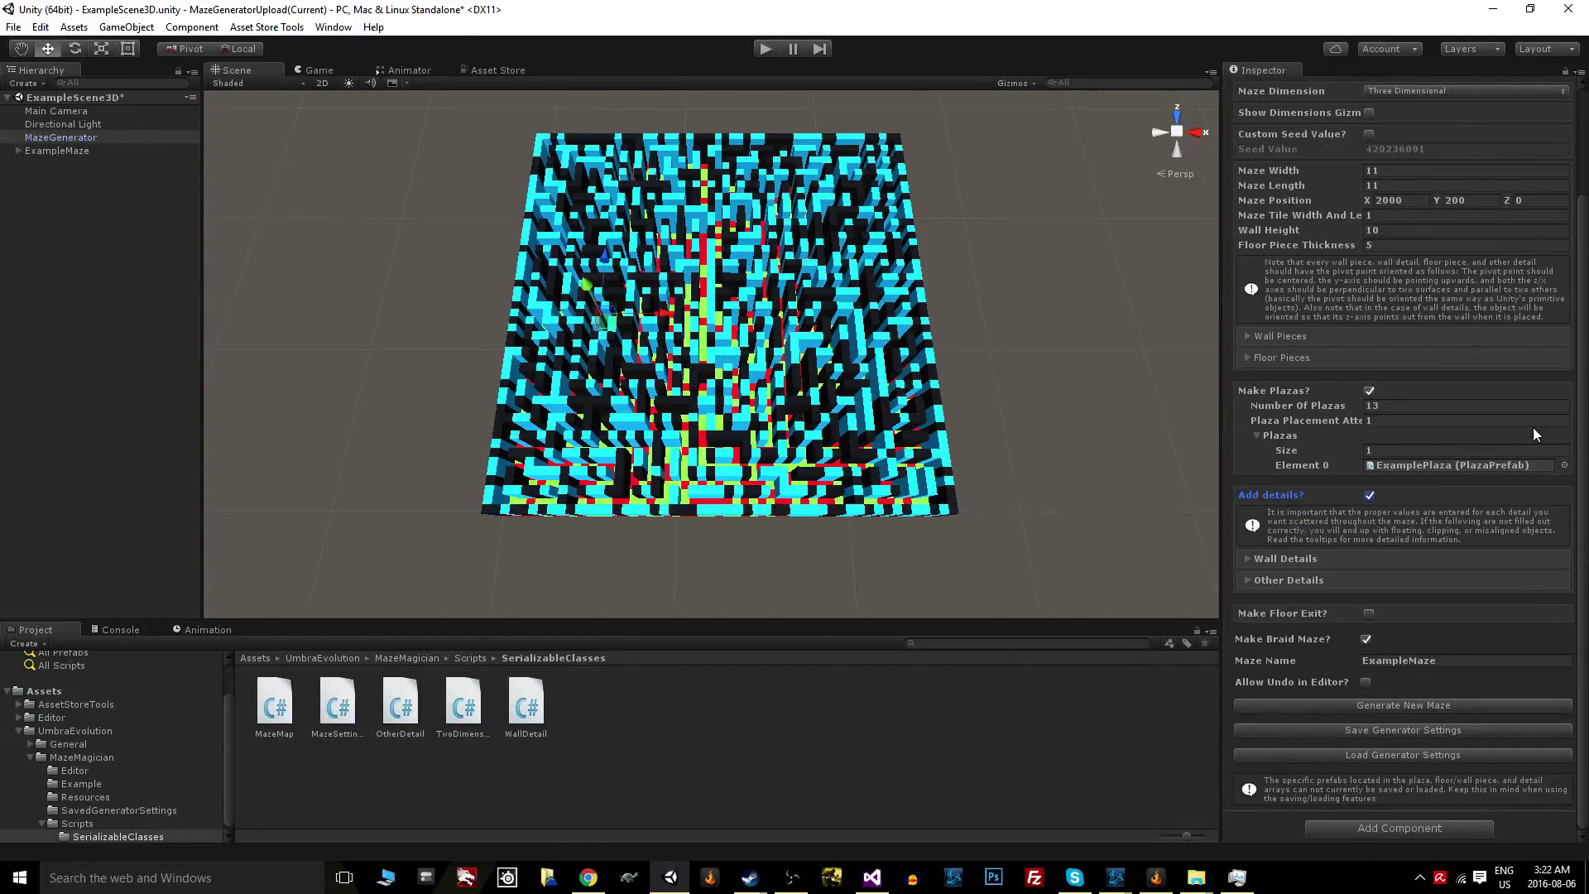
scroll(1452, 773, up, 3)
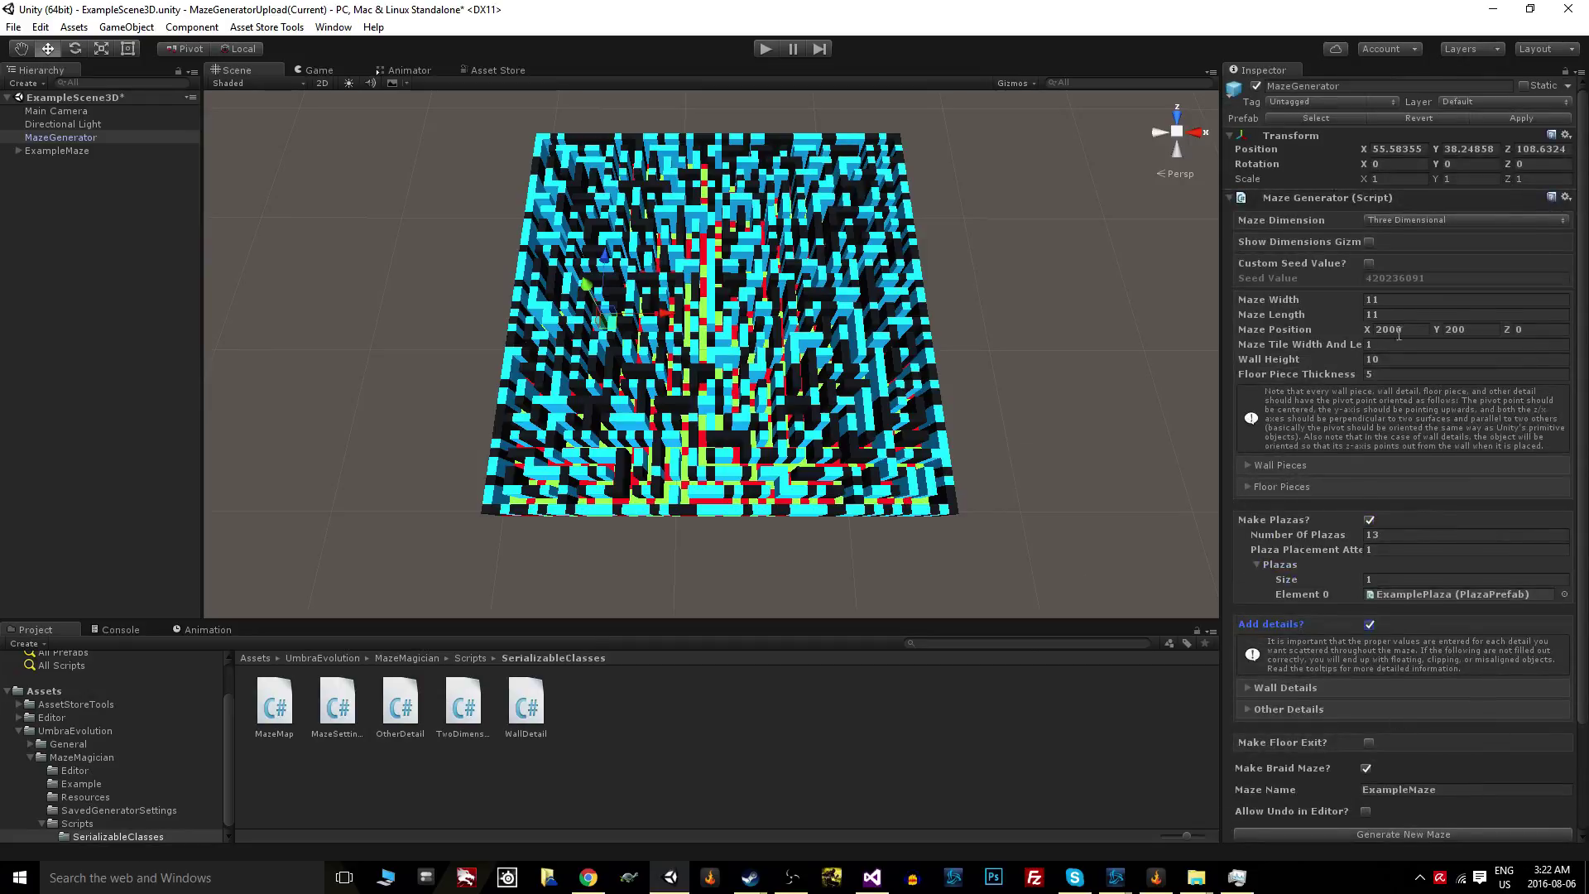
click(1368, 263)
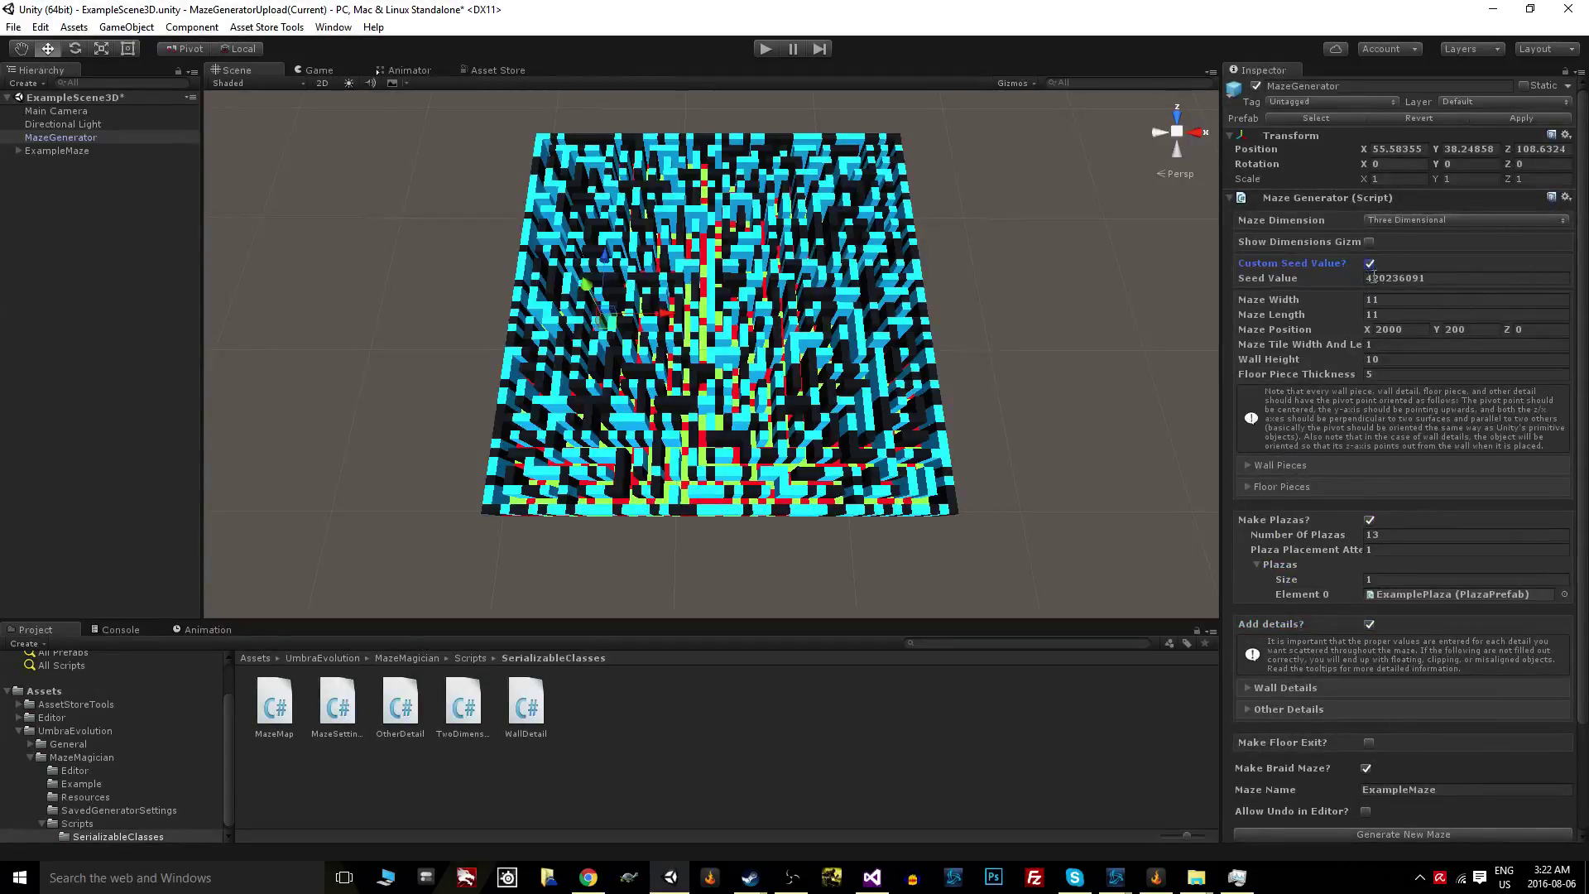
scroll(1442, 771, down, 3)
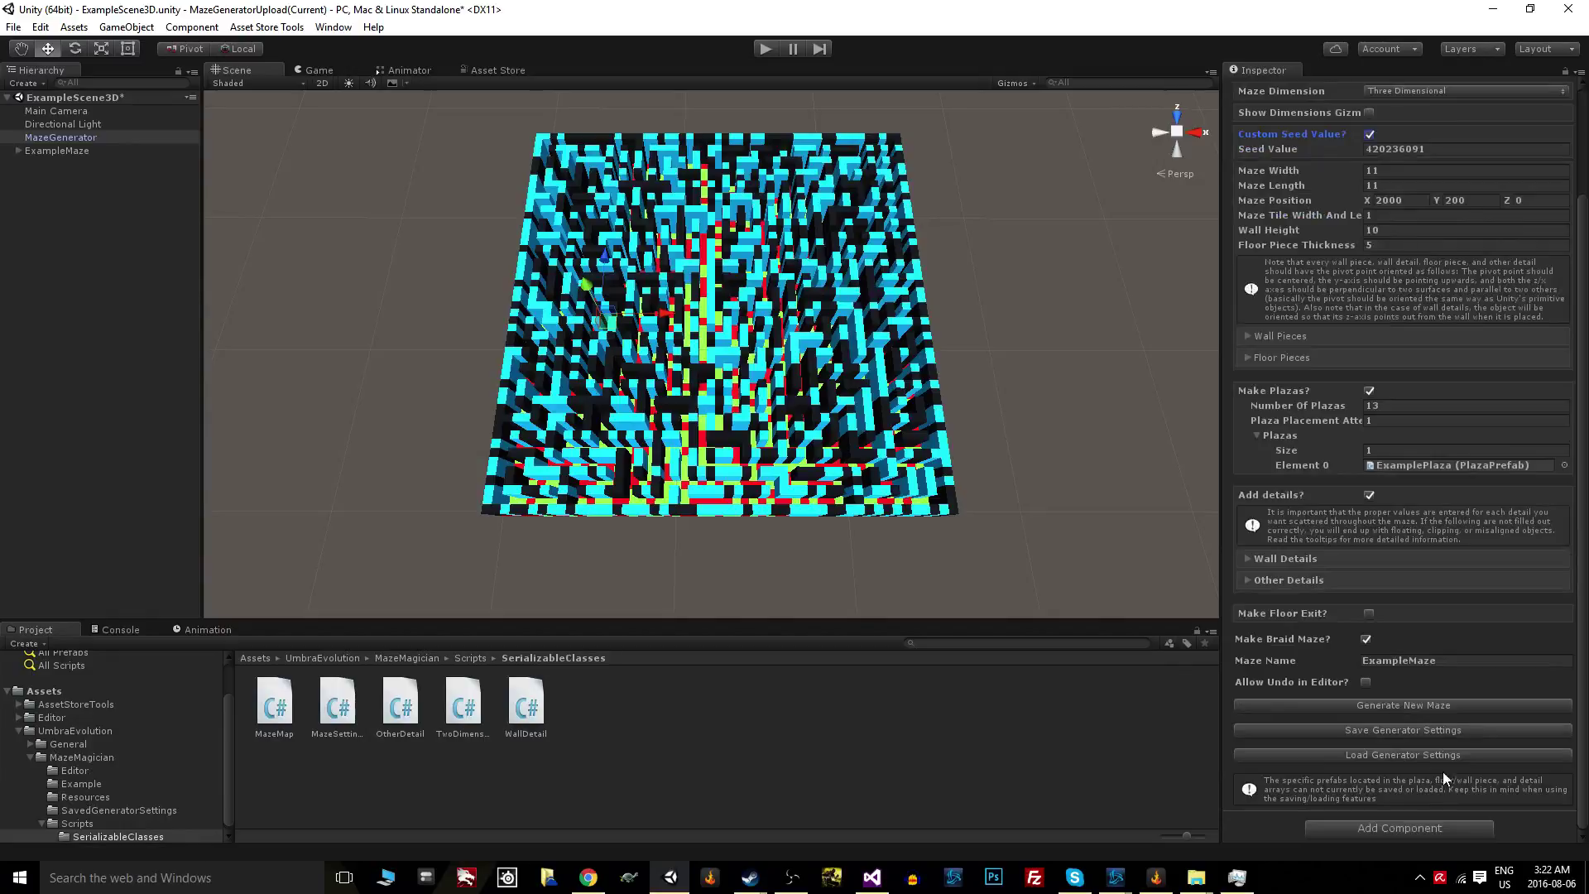
- Load NewSettings.MazeSettings, restoring a 51 by 51 maze with wall height 25
click(1388, 760)
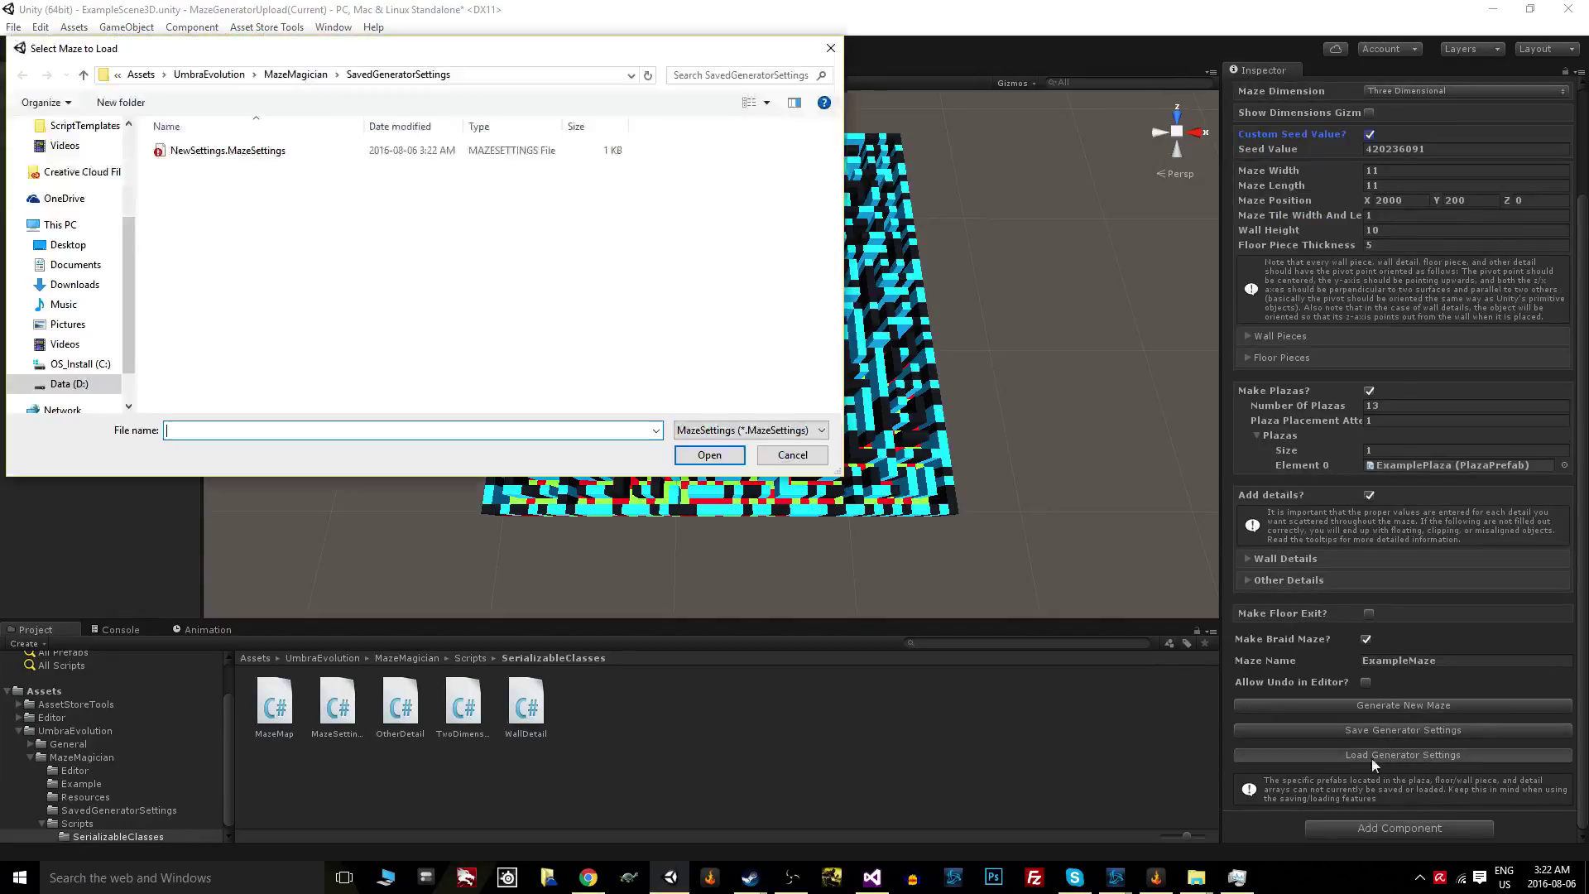
click(263, 154)
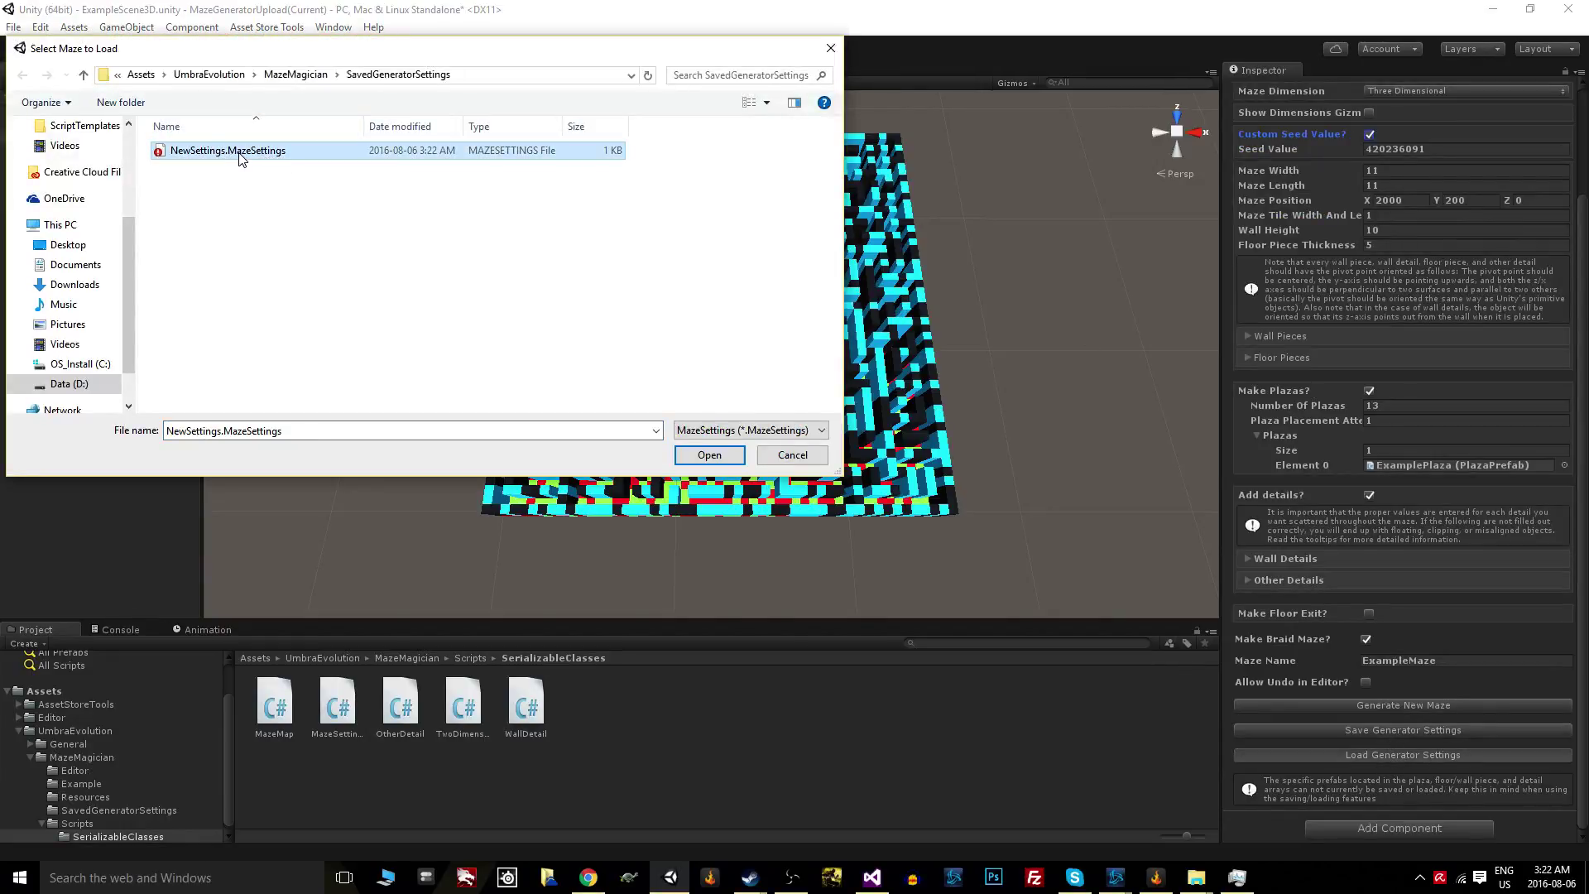
double_click(238, 153)
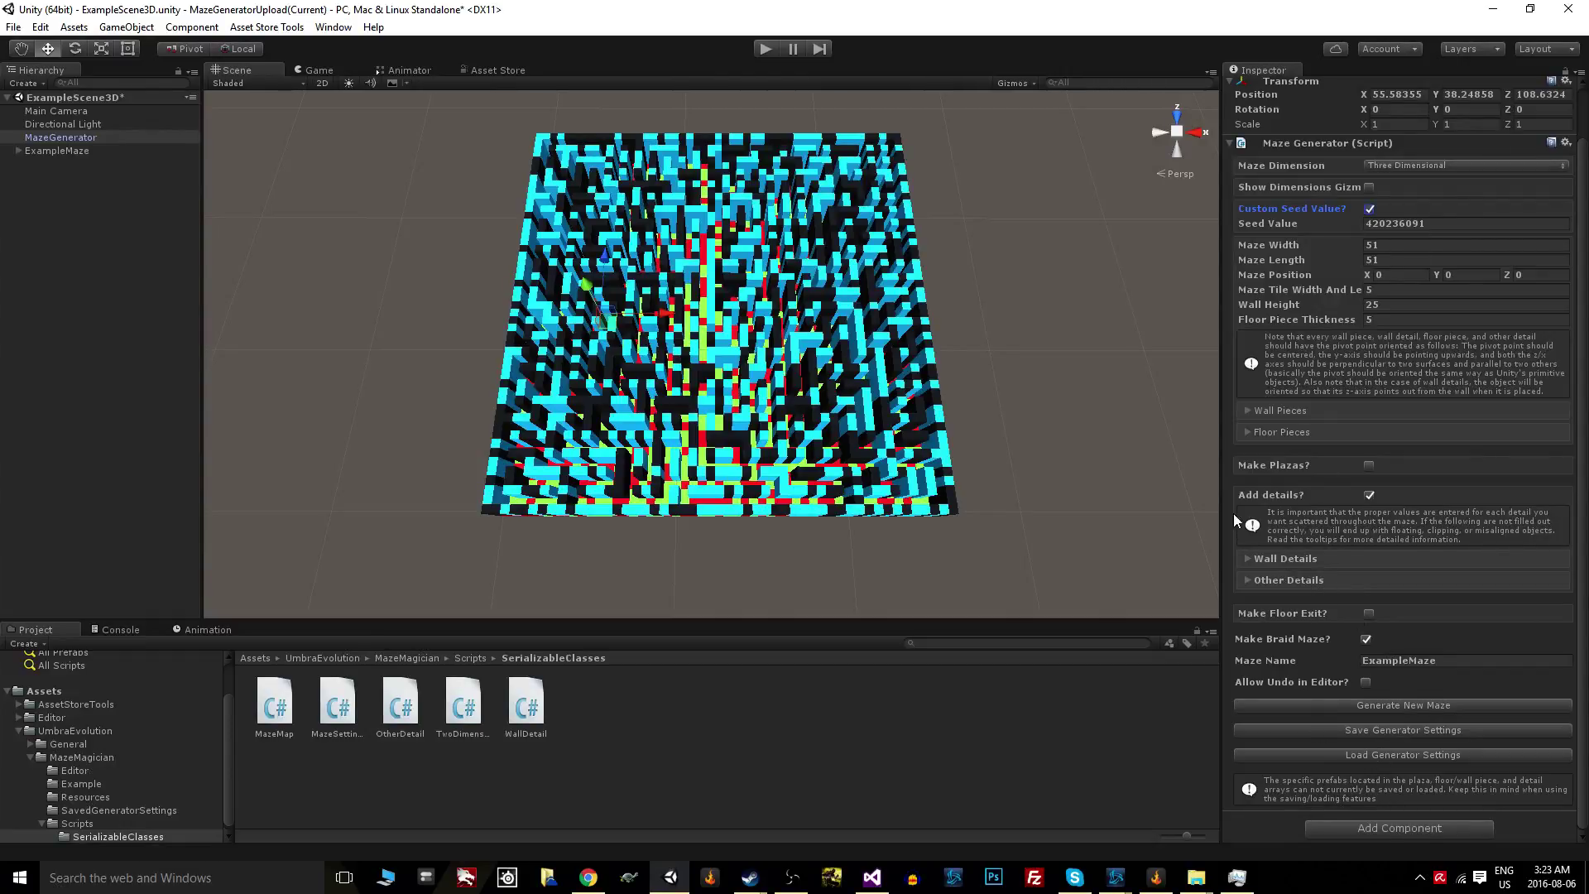
- Review the Wall Pieces and Floor Pieces prefab lists, then uncheck Add details?
click(1249, 412)
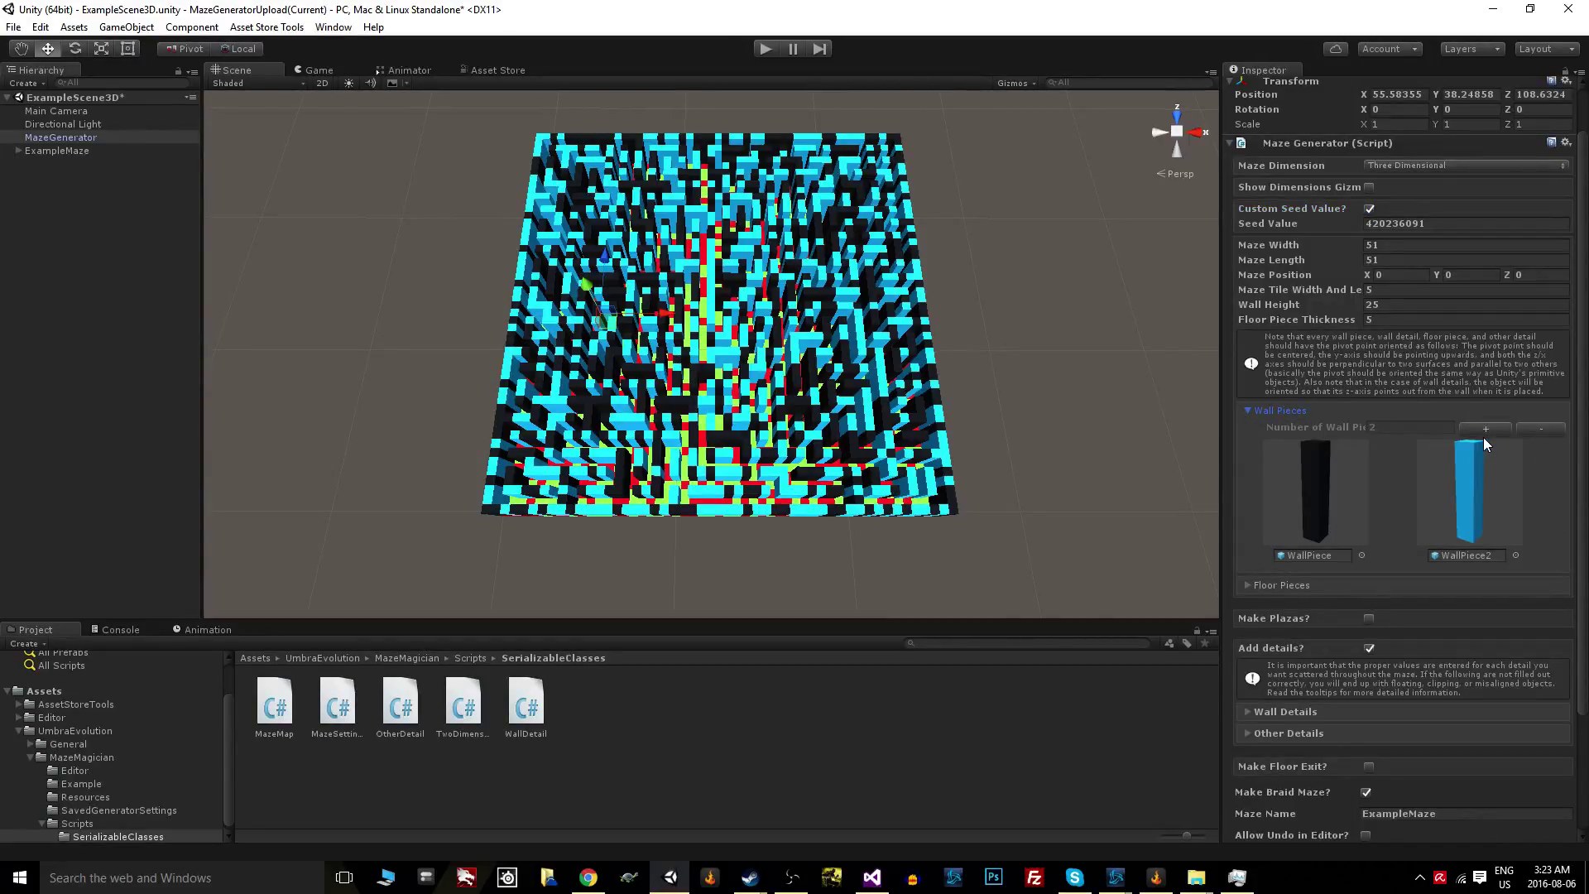
click(1248, 587)
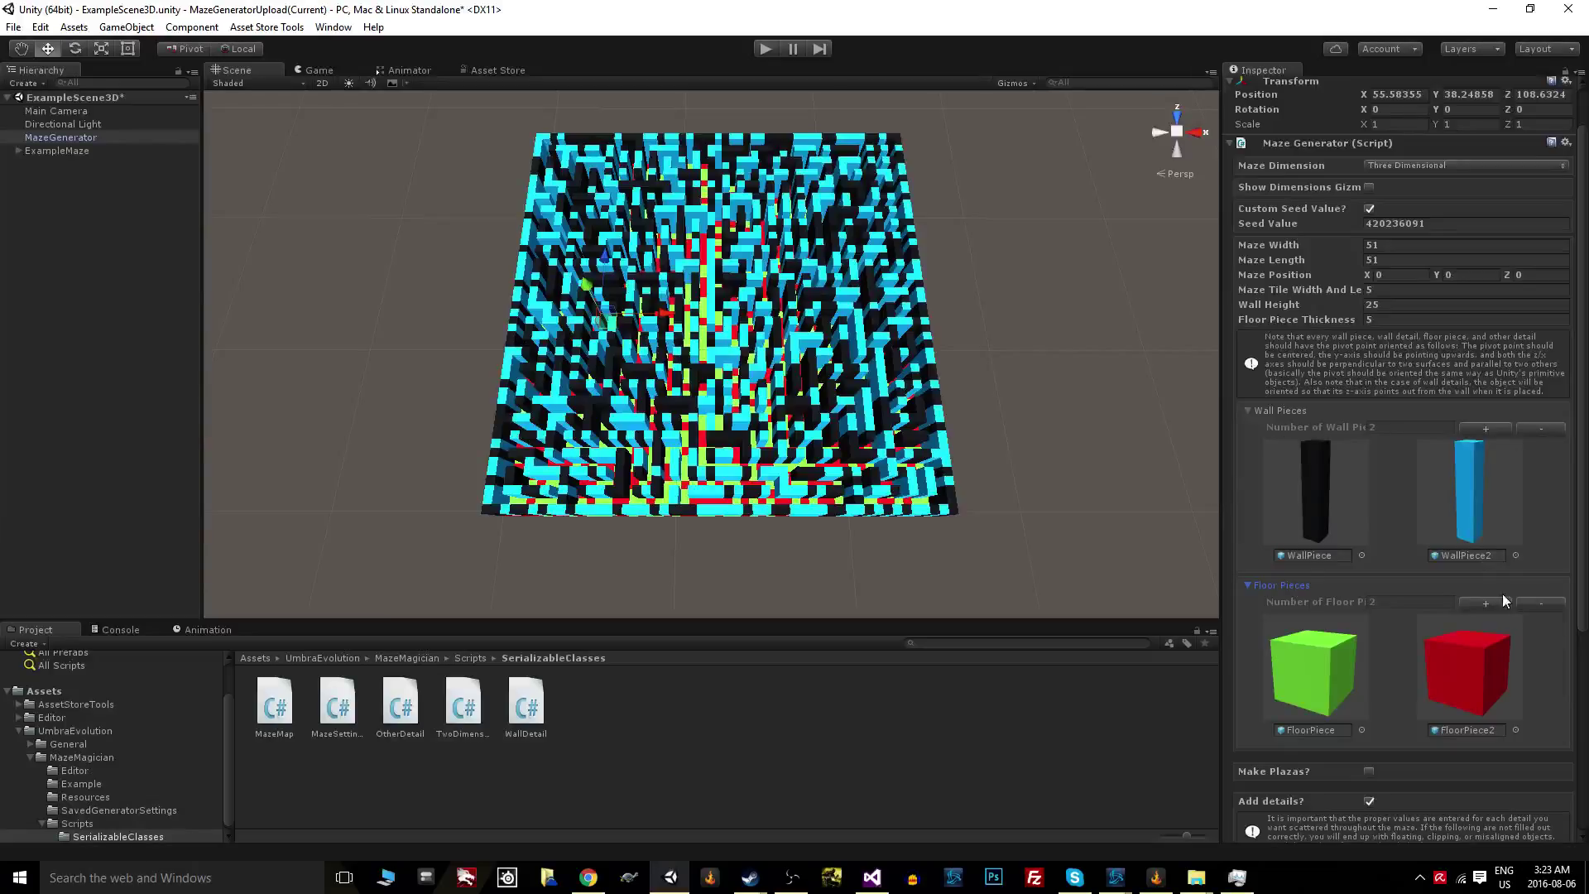
click(1248, 414)
click(1248, 412)
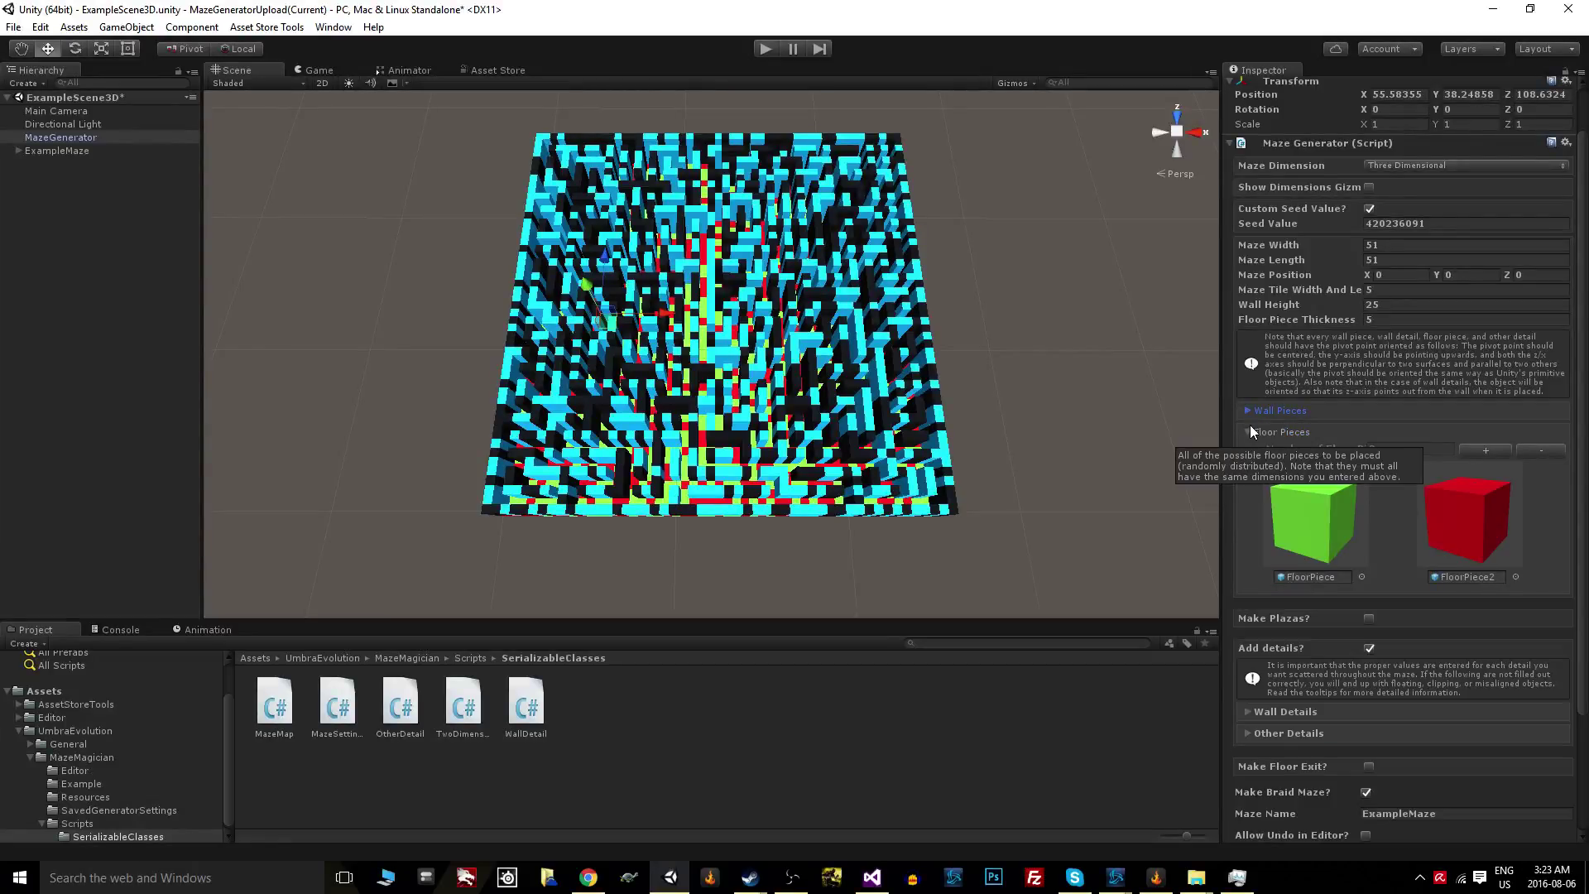
click(1250, 431)
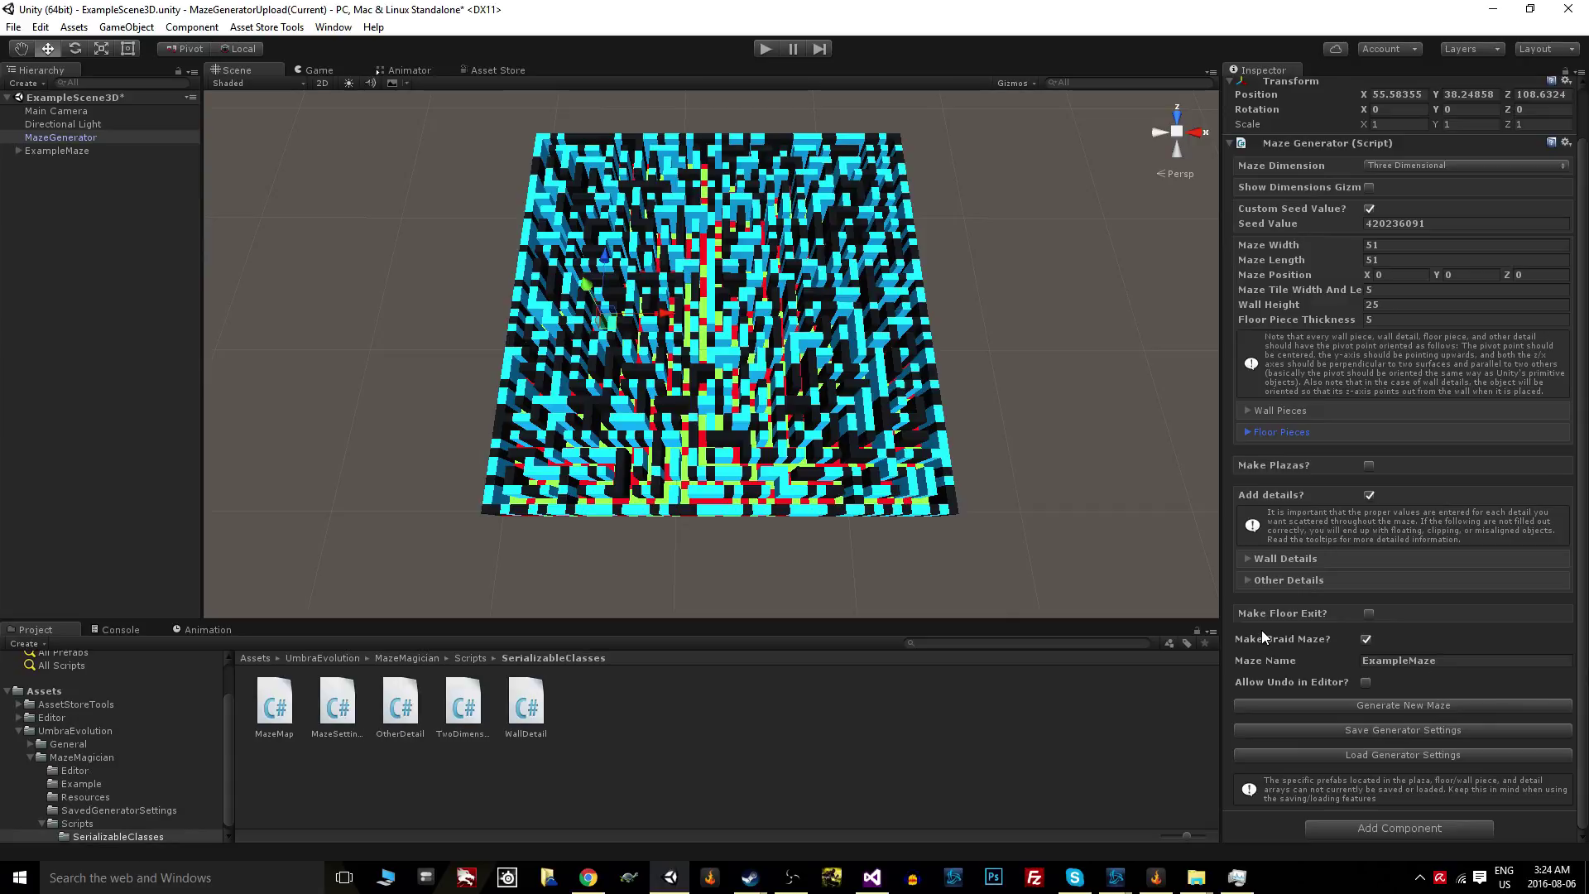
click(1370, 495)
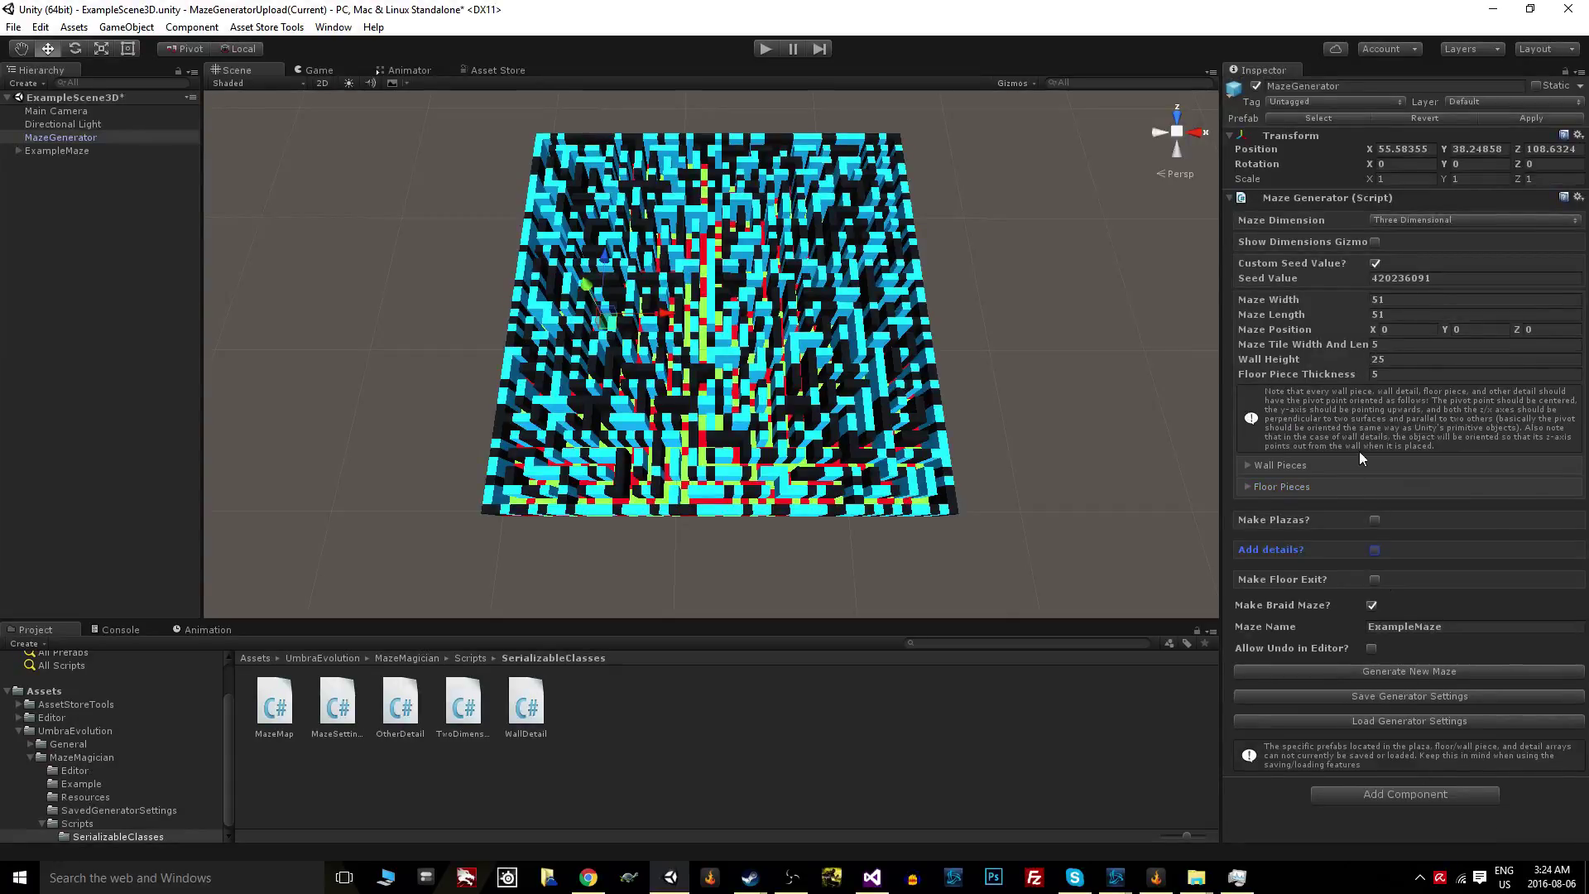
- Turn off custom seed and braid mazes, enable a floor exit, and review Random, Center, Ouside exit types
click(1375, 264)
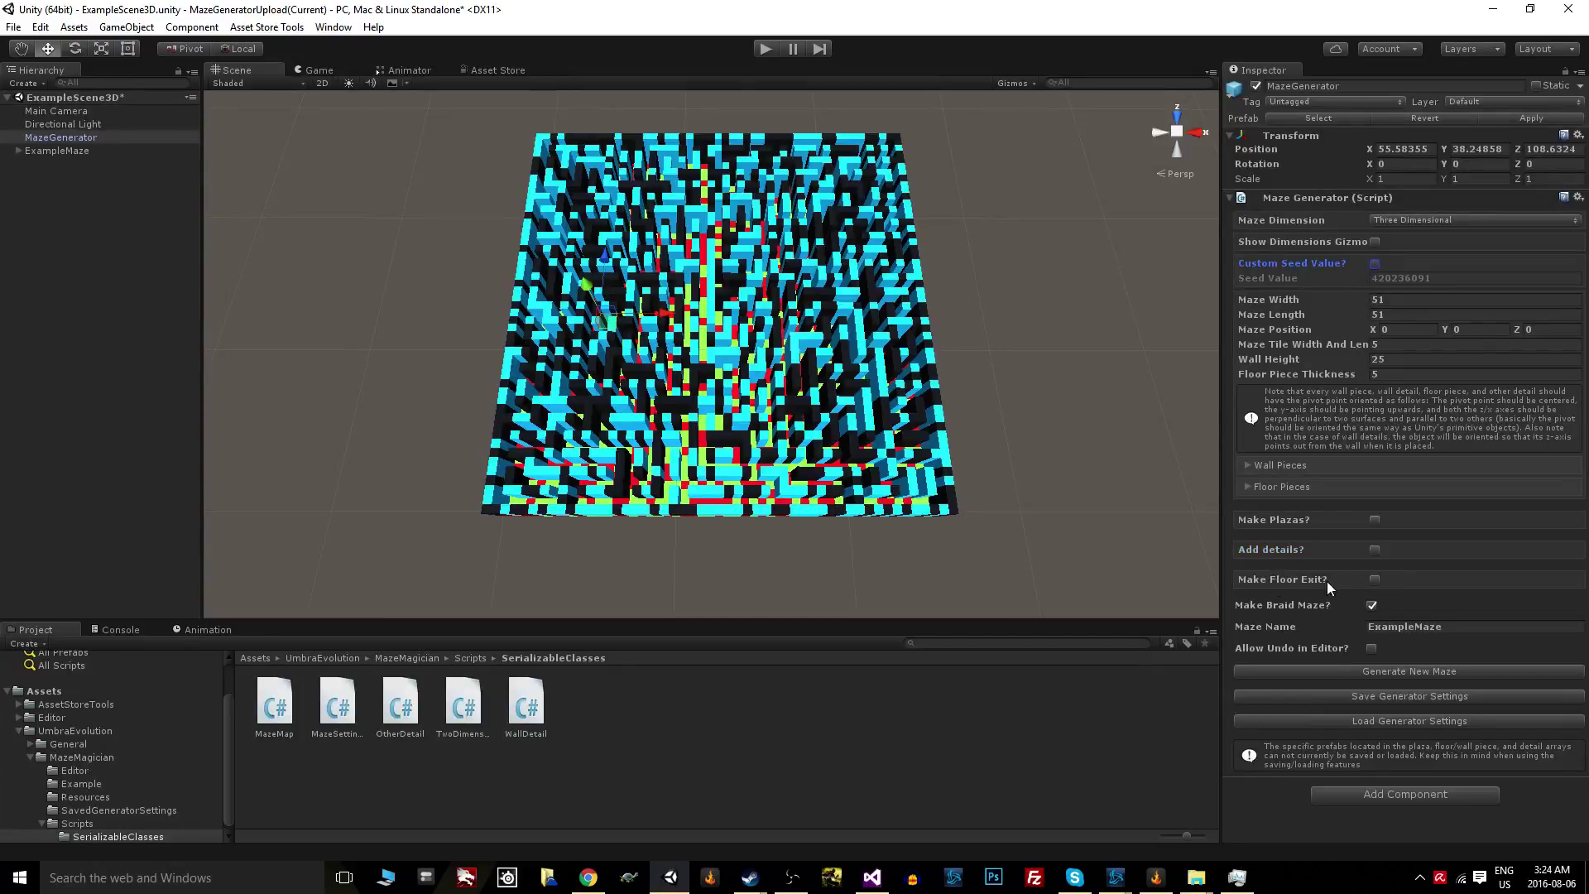
click(1373, 605)
click(1375, 580)
scroll(712, 480, up, 6)
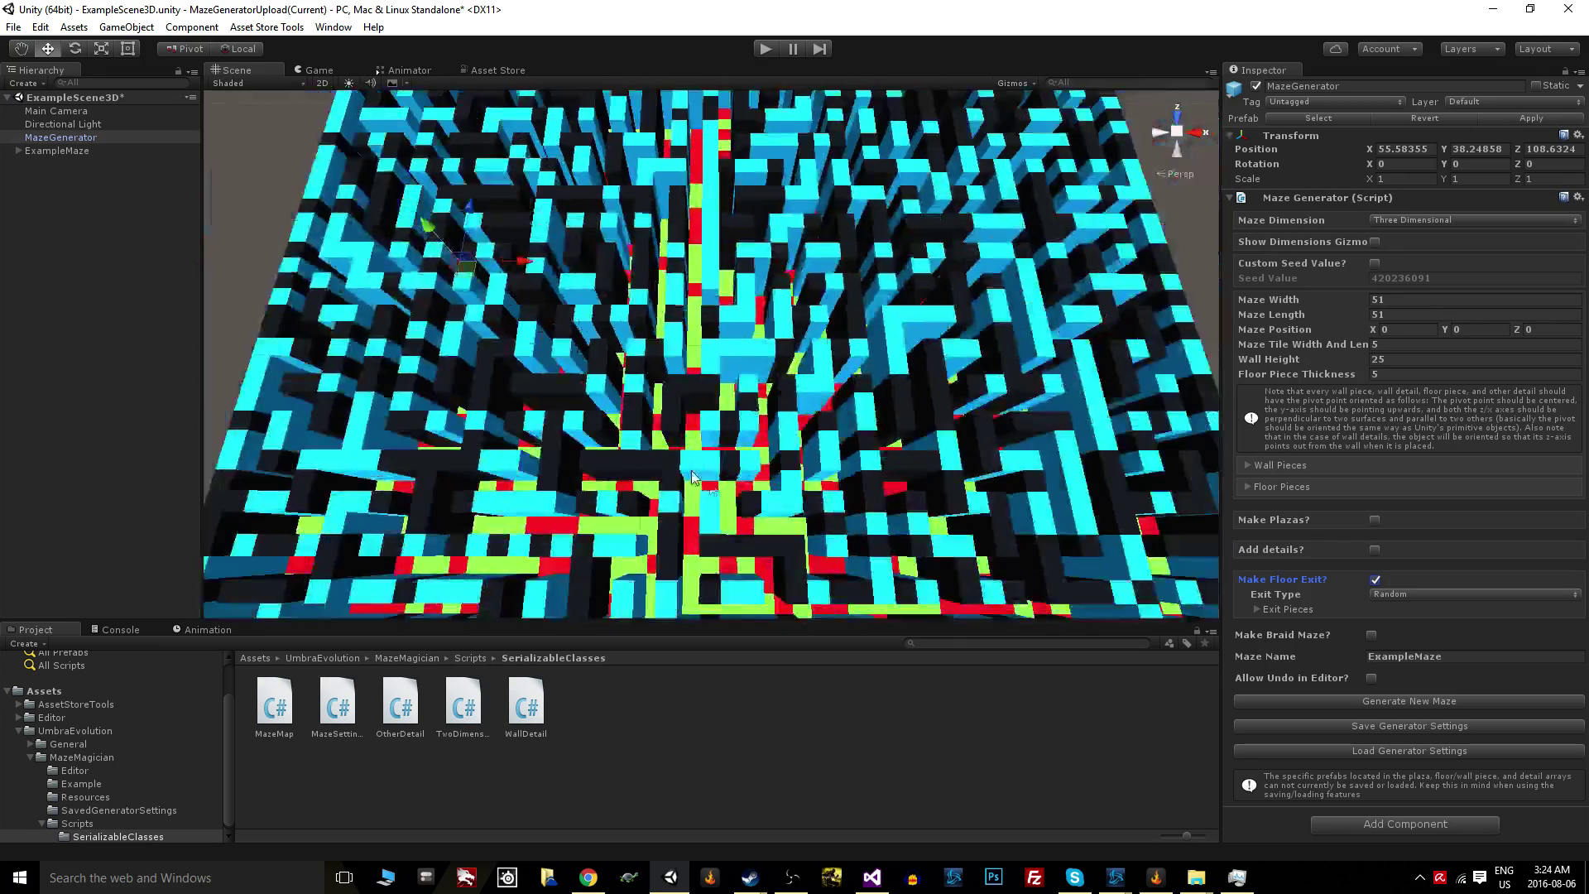
middle_drag(710, 488, 761, 506)
middle_drag(926, 596, 848, 555)
scroll(849, 556, down, 6)
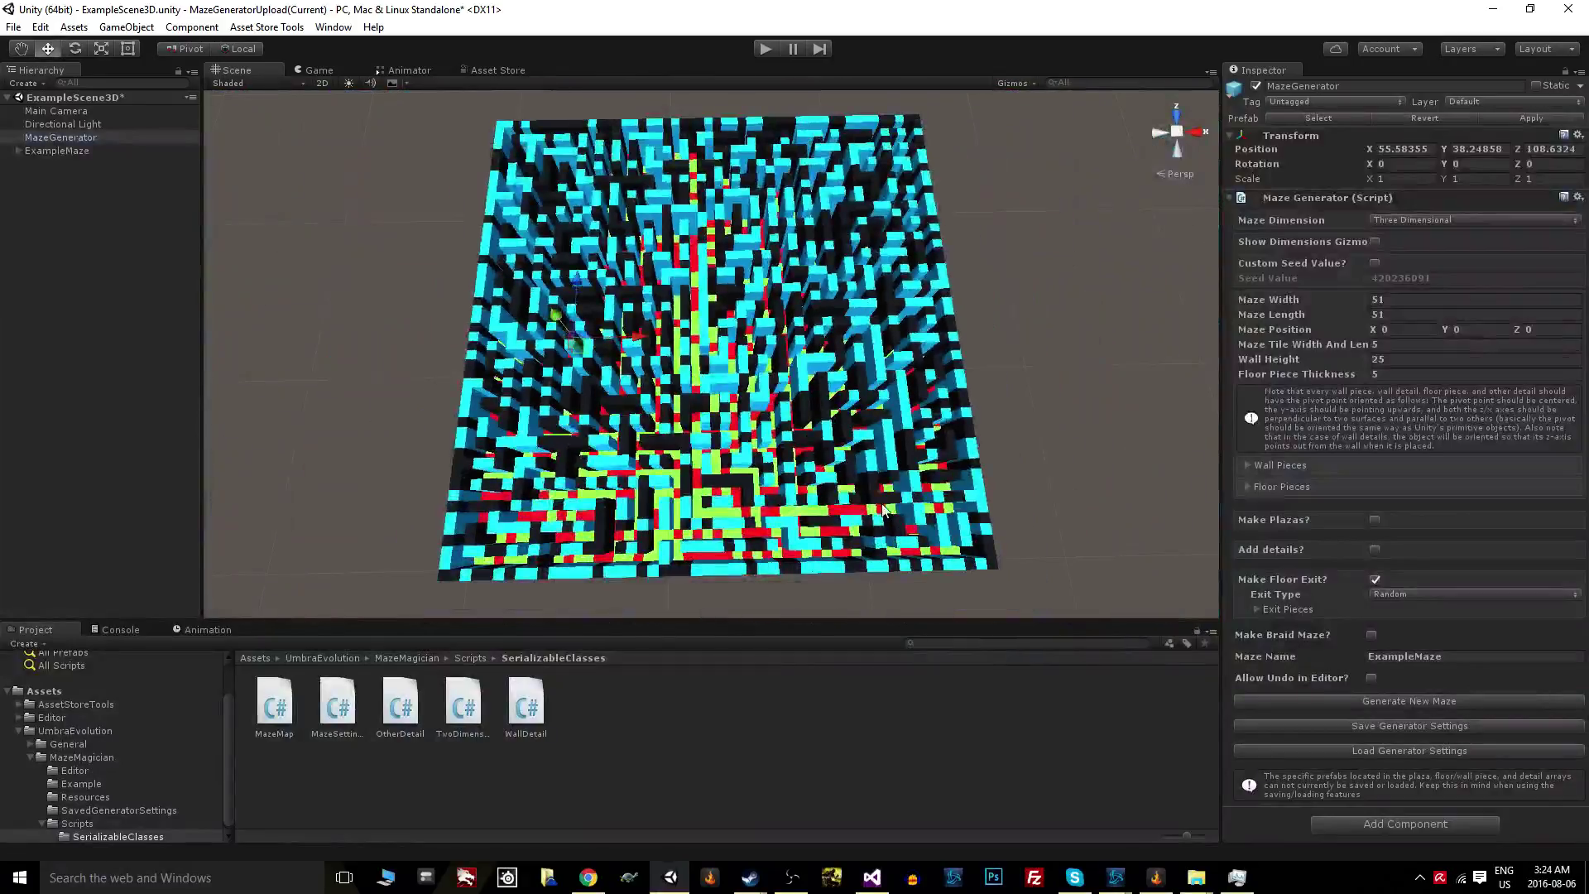
click(1388, 593)
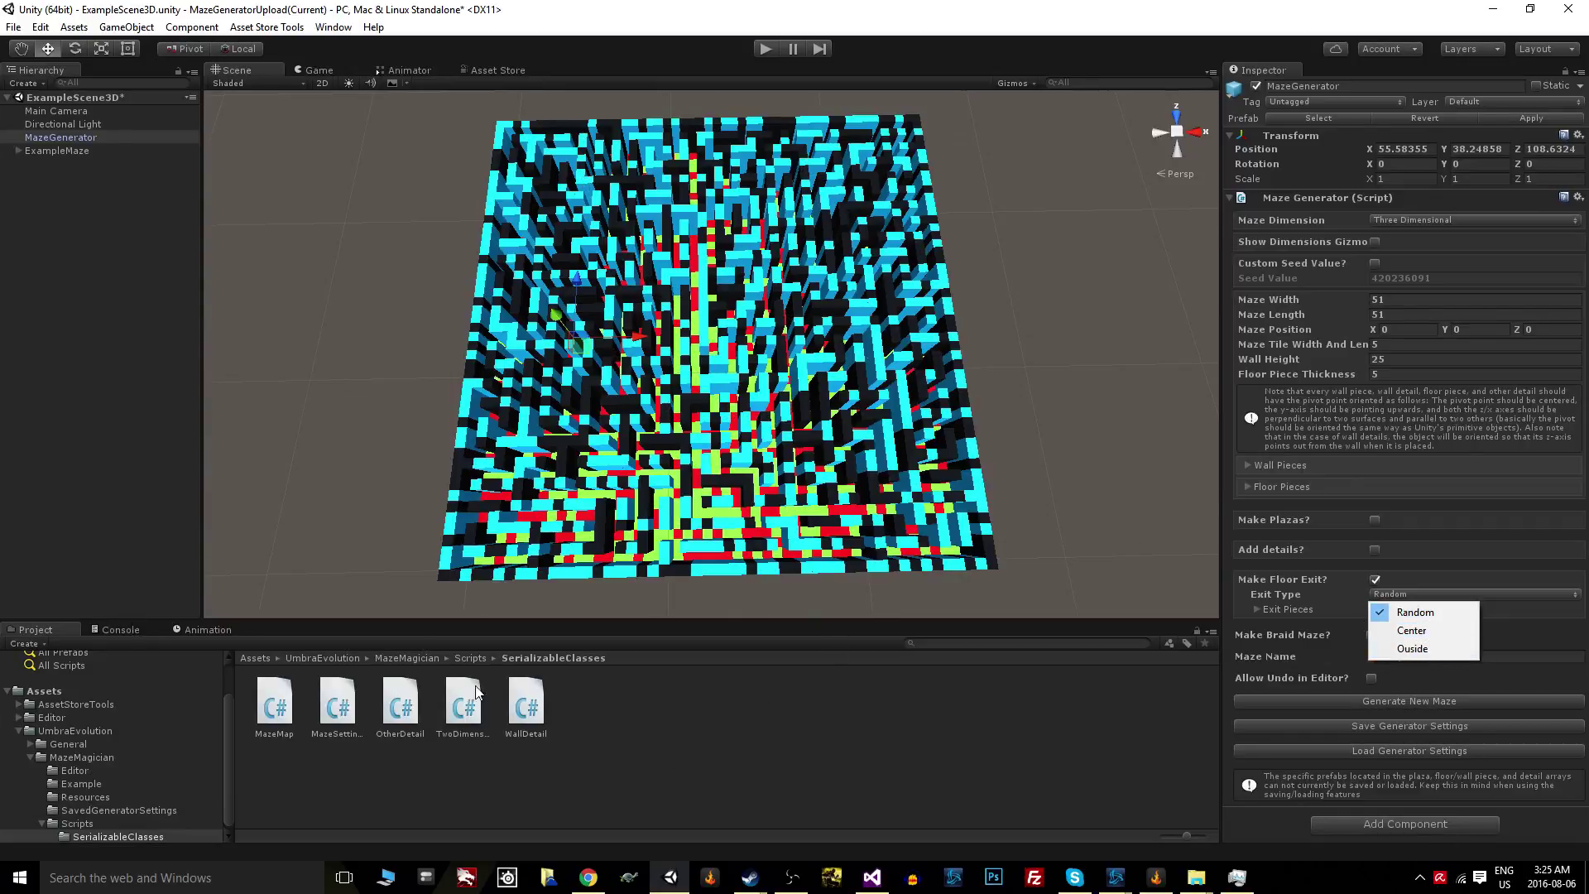
- Set Maze Width and Maze Length to 25
click(1383, 300)
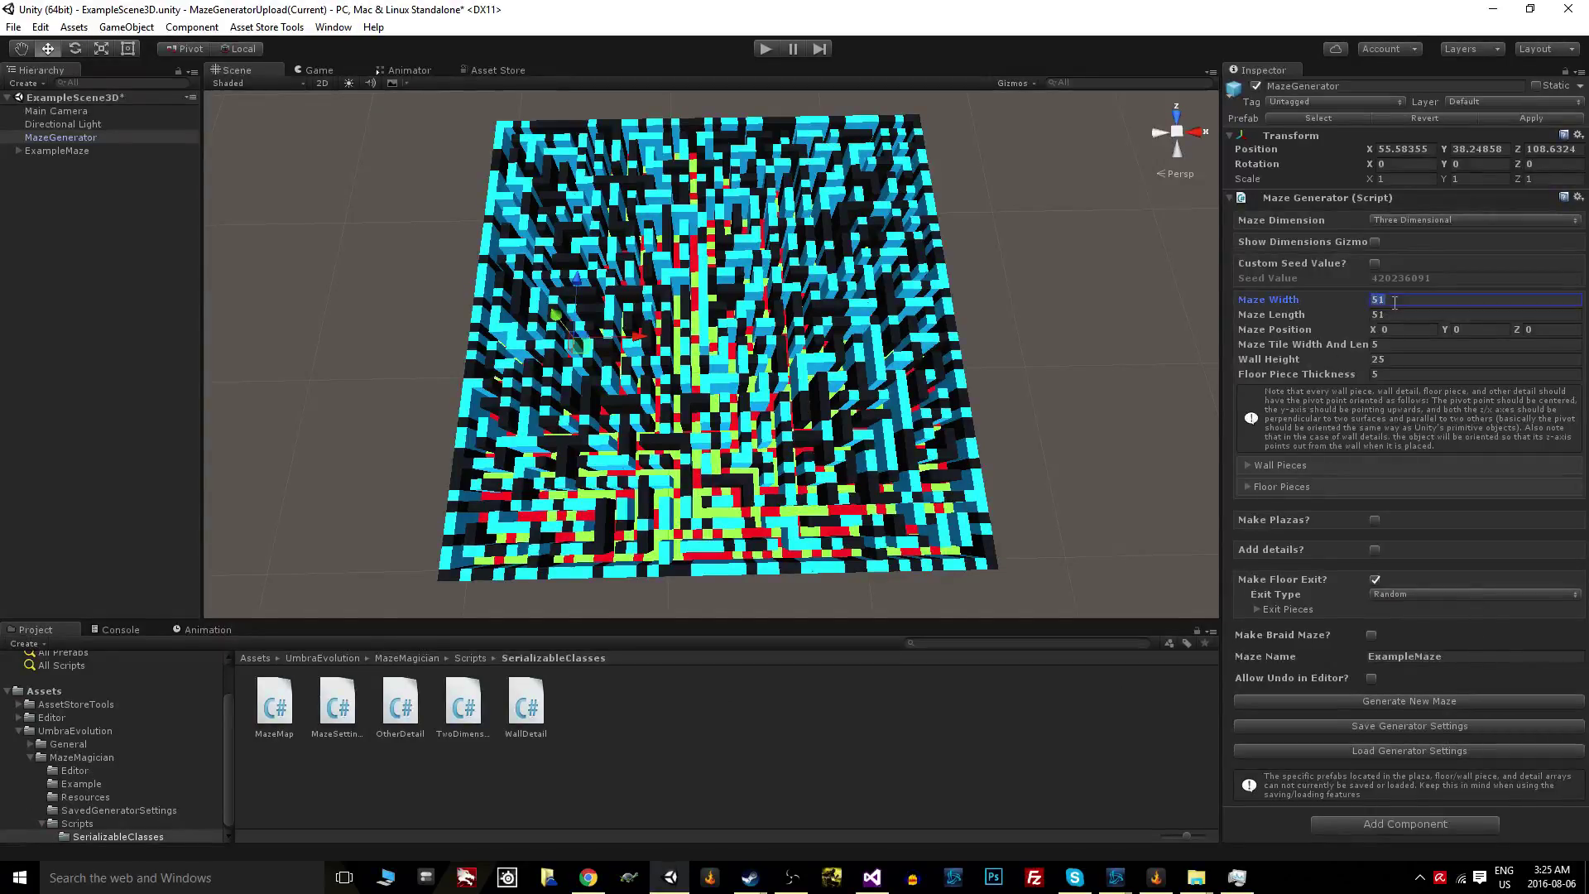
text(24)
key(BackSpace)
text(5)
click(1407, 316)
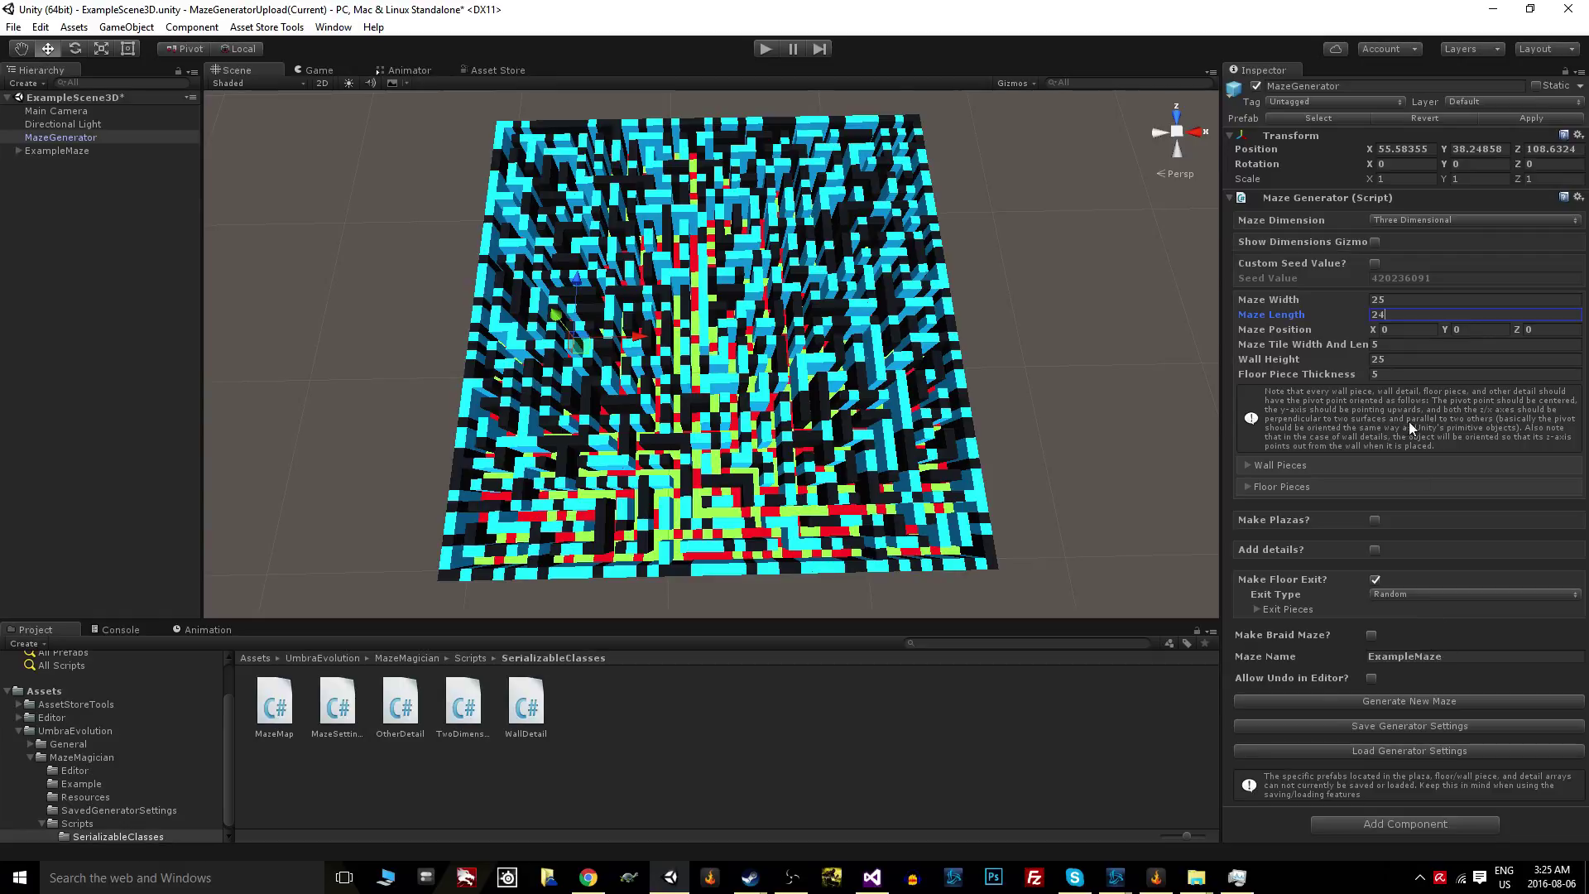
text(24)
key(BackSpace)
text(5)
click(1407, 302)
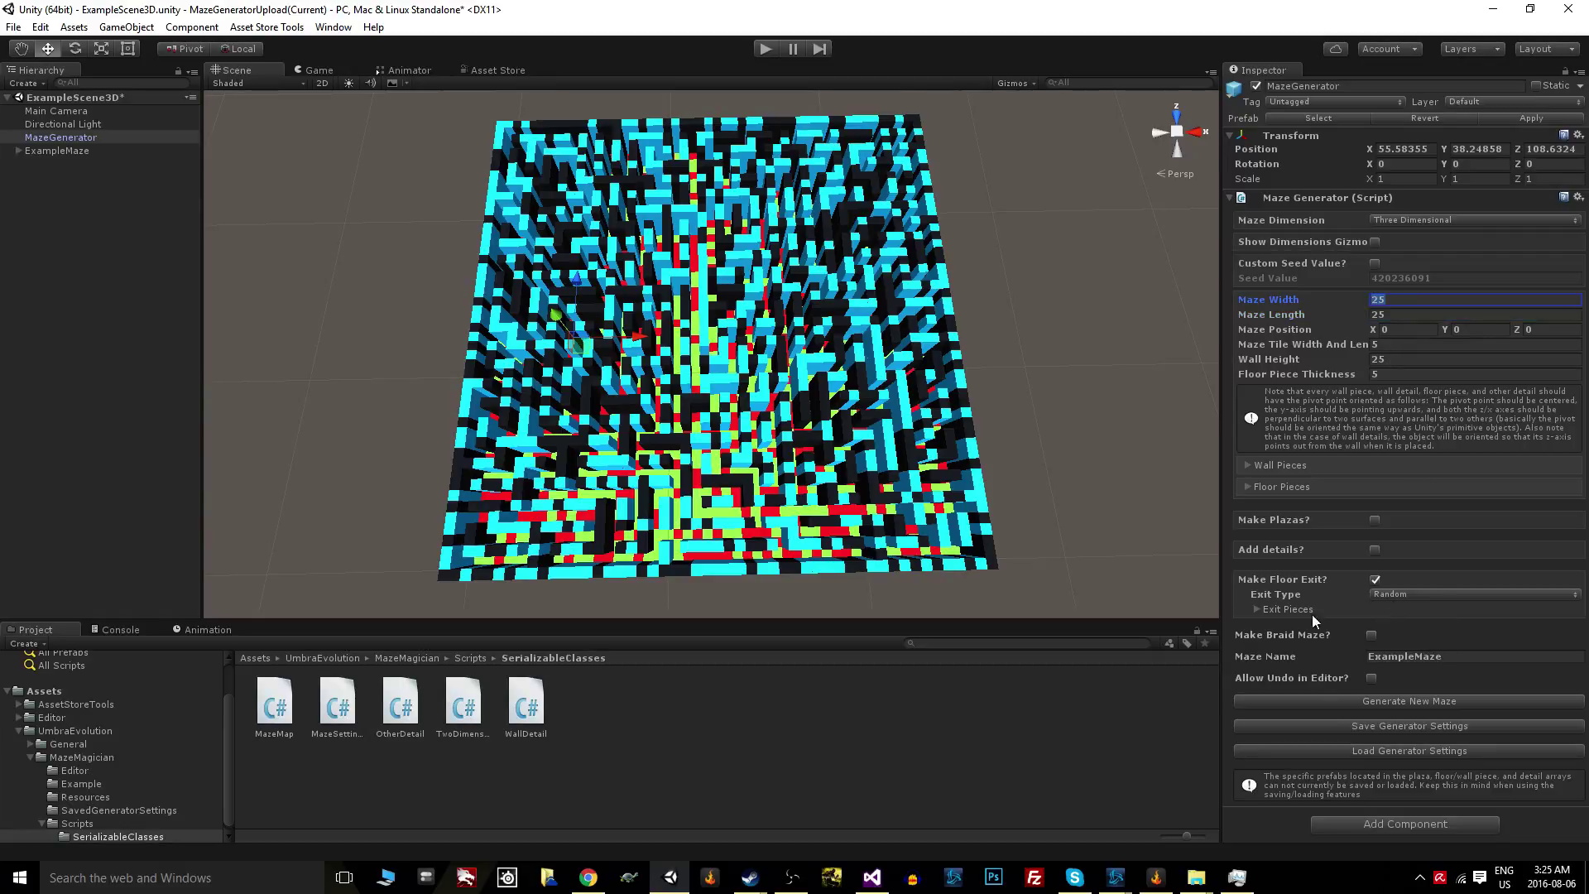
- Assign the ExitCube prefab from the Example folder as the exit piece
click(1257, 609)
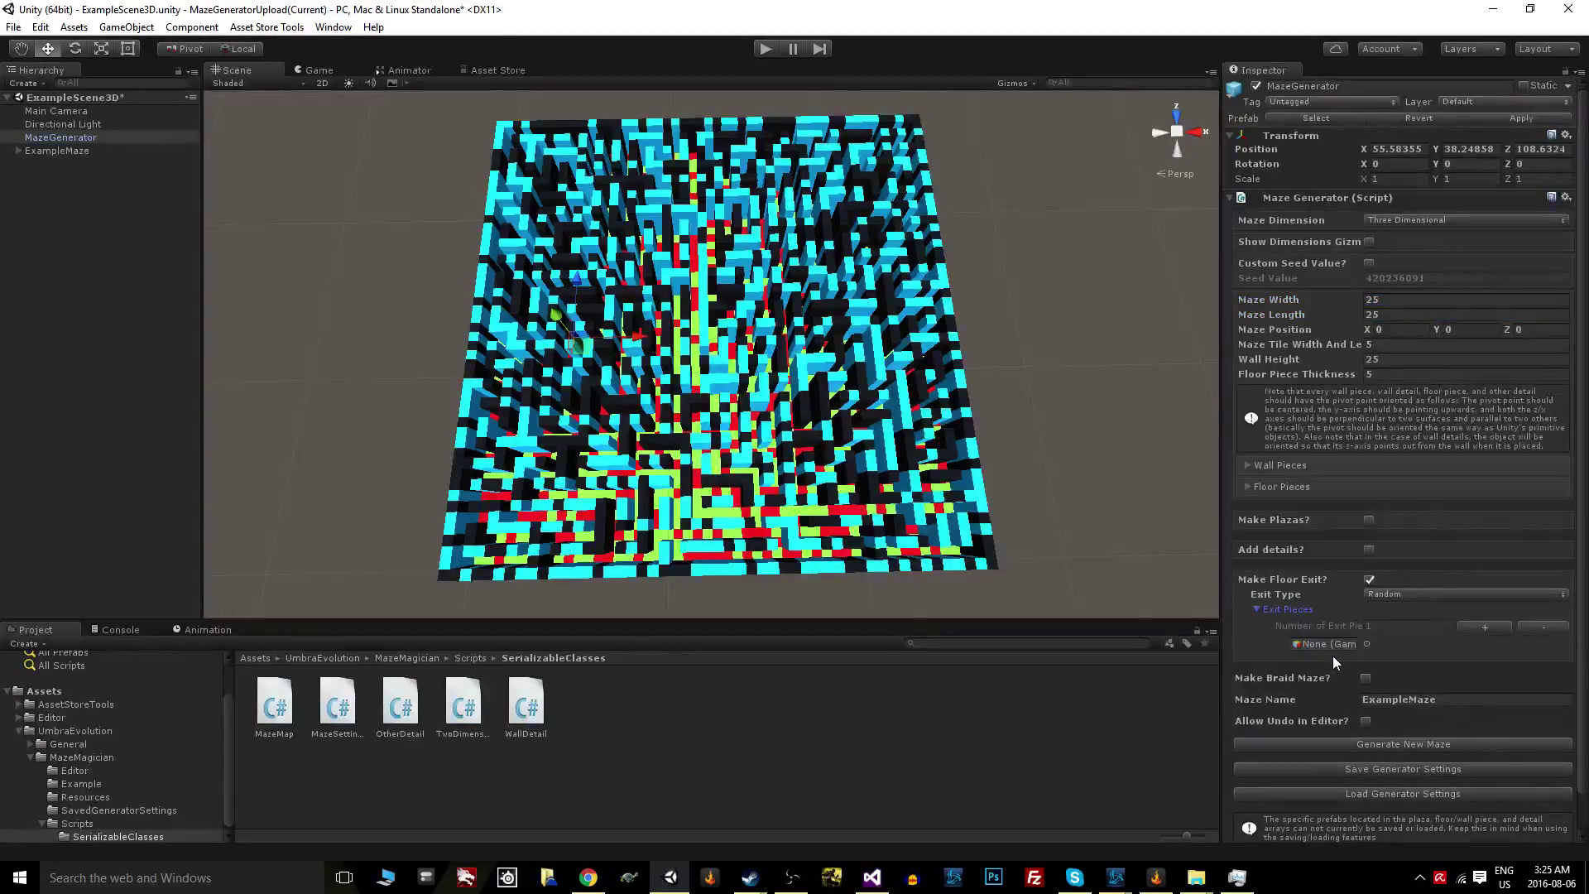
scroll(675, 396, up, 10)
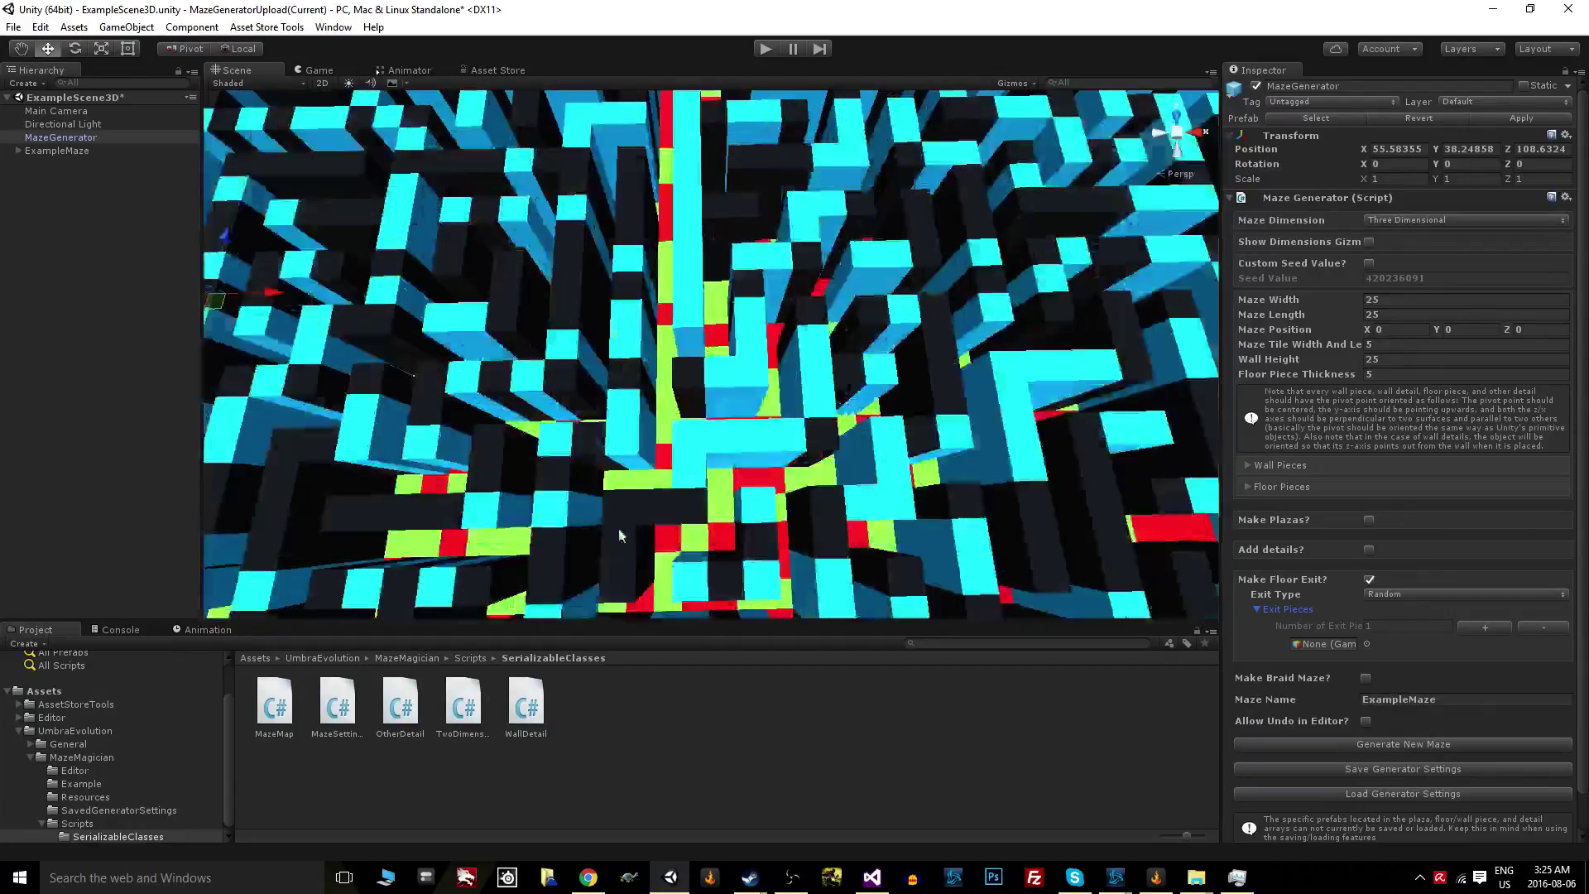
middle_drag(668, 436, 684, 478)
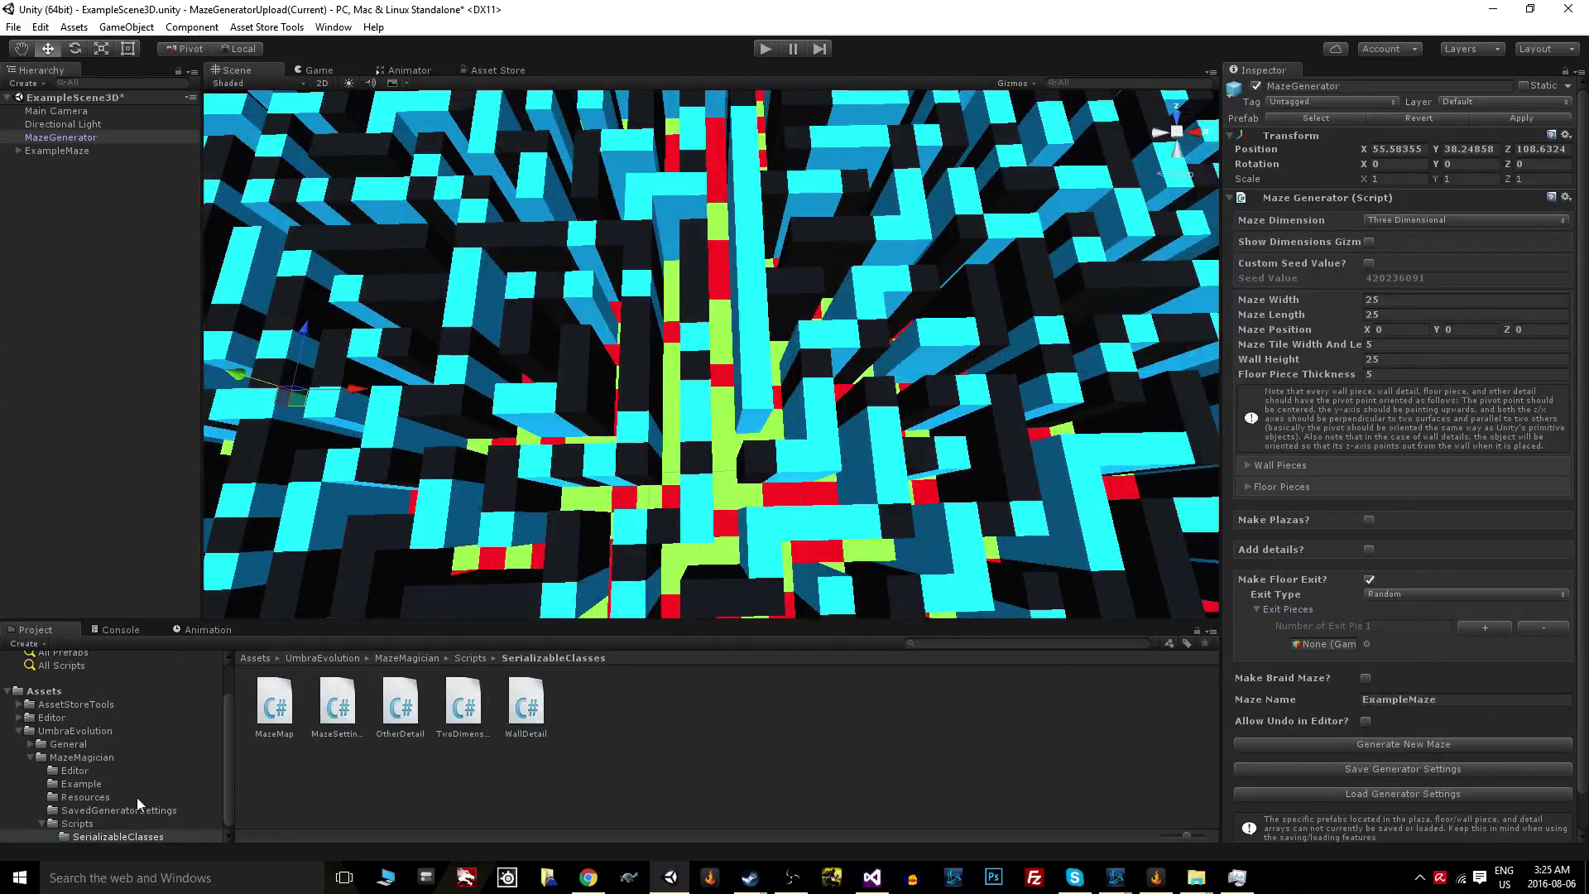
click(80, 783)
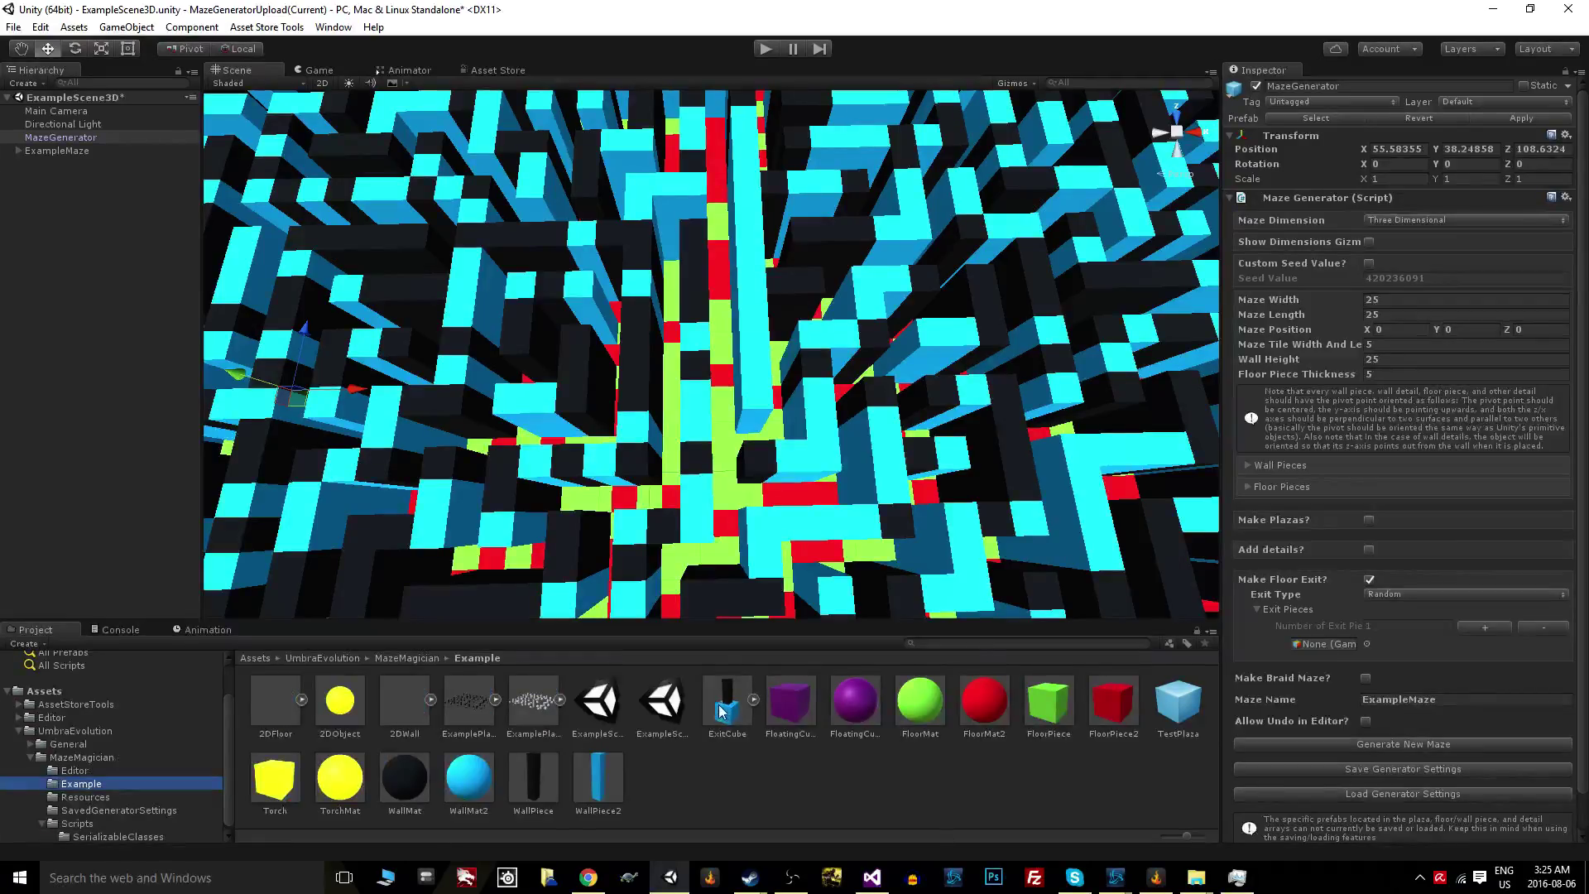
drag(722, 712, 1324, 644)
- Drag an ExitCube into the Scene view beside the maze
scroll(854, 562, down, 5)
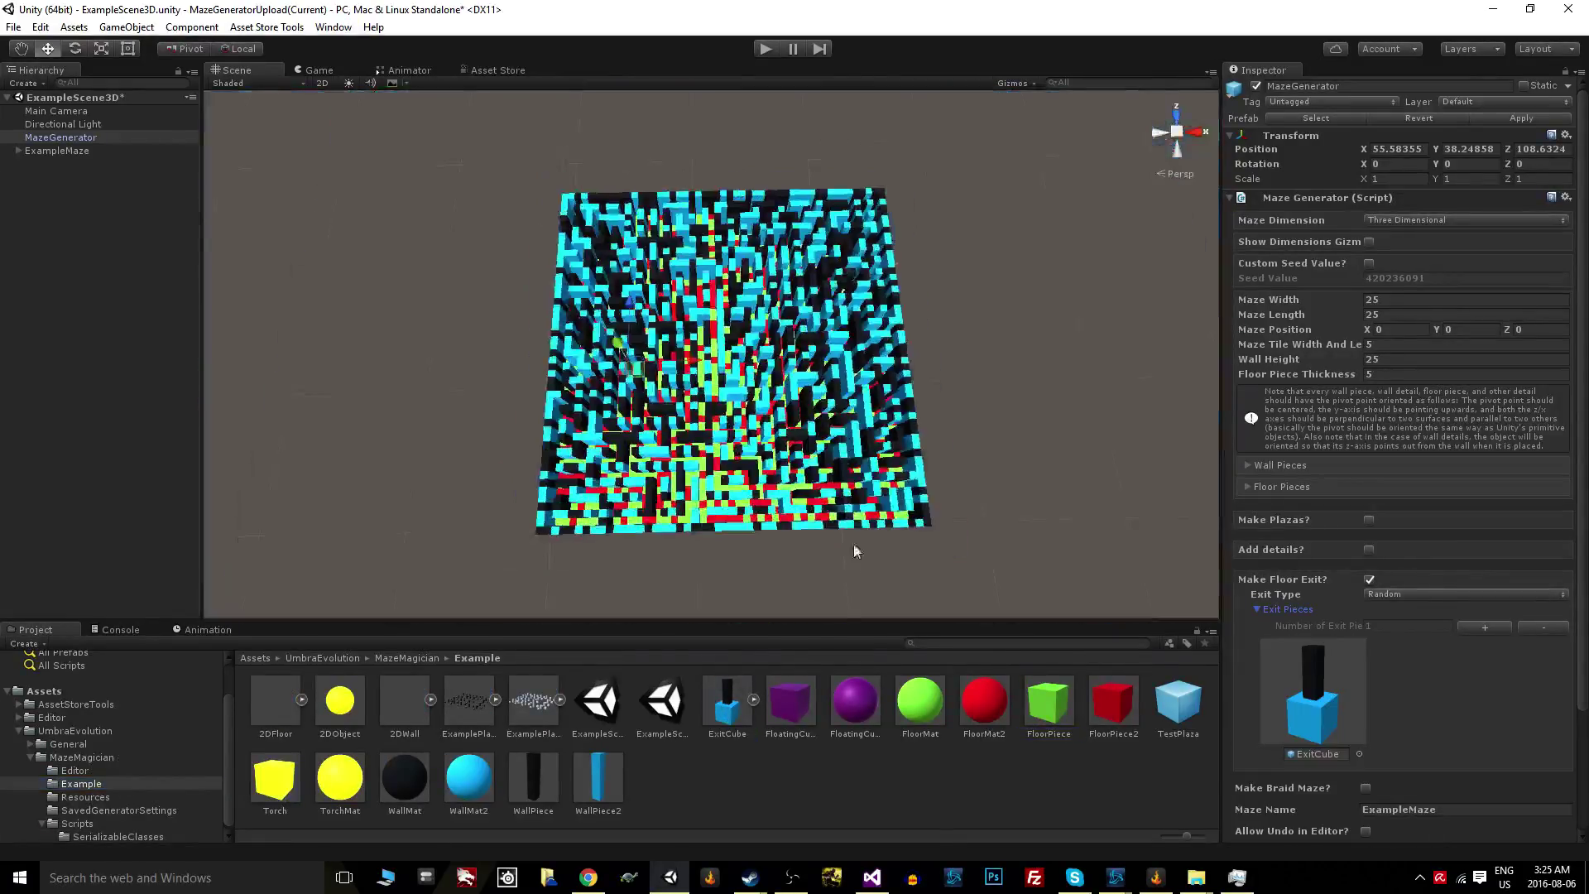
middle_drag(934, 489, 920, 468)
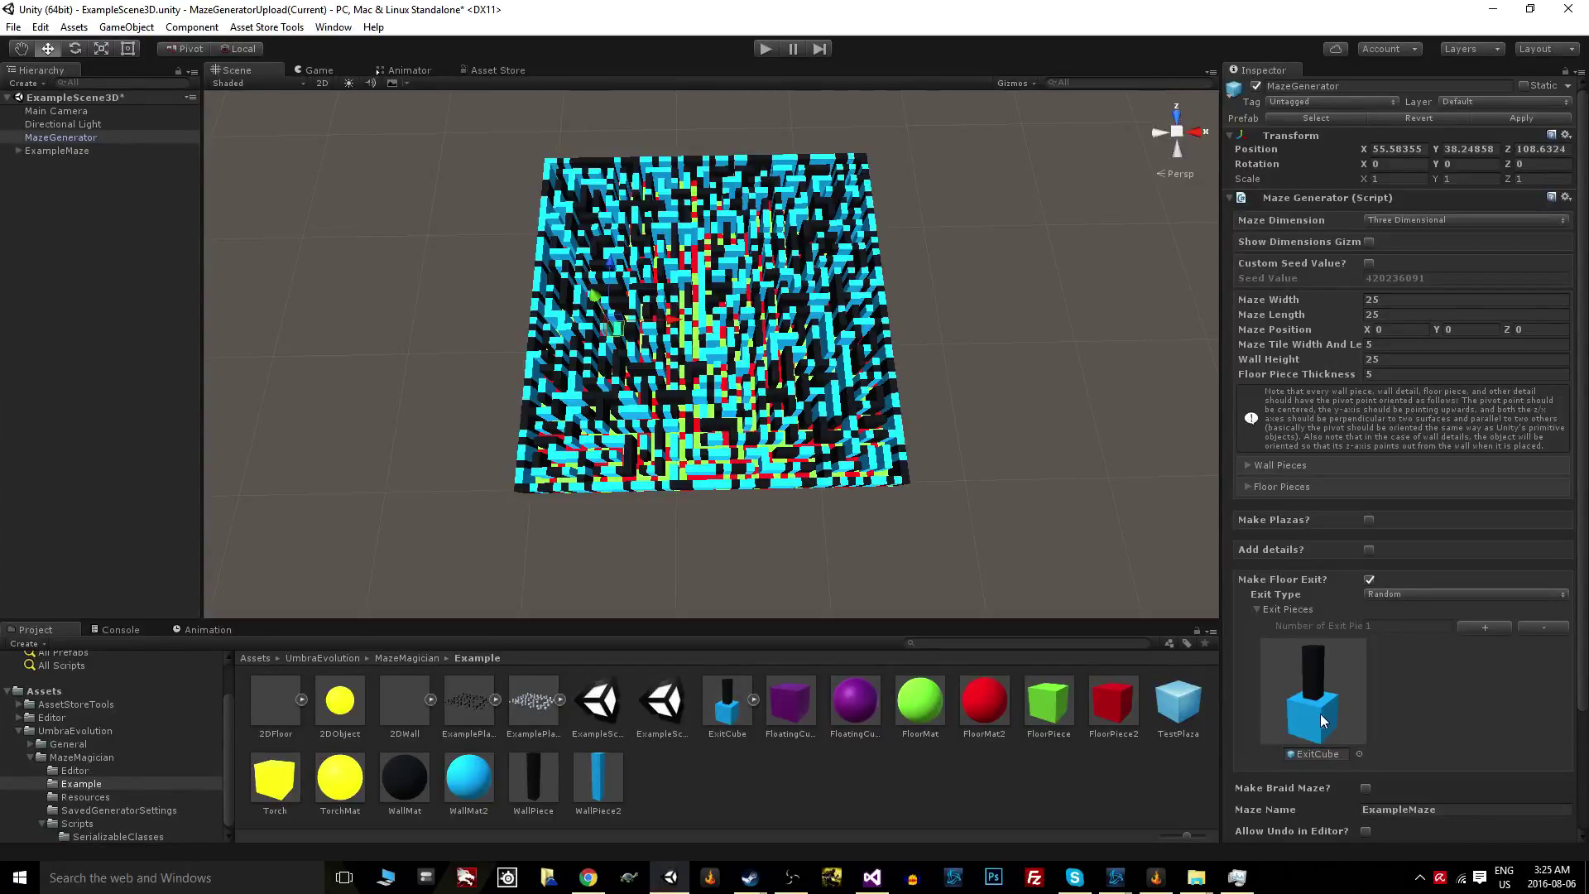
right_drag(811, 588, 713, 763)
drag(727, 702, 722, 189)
- Frame and orbit around the ExitCube and its tall dark pillar, then select ExitCube in the Hierarchy
right_drag(722, 189, 834, 509)
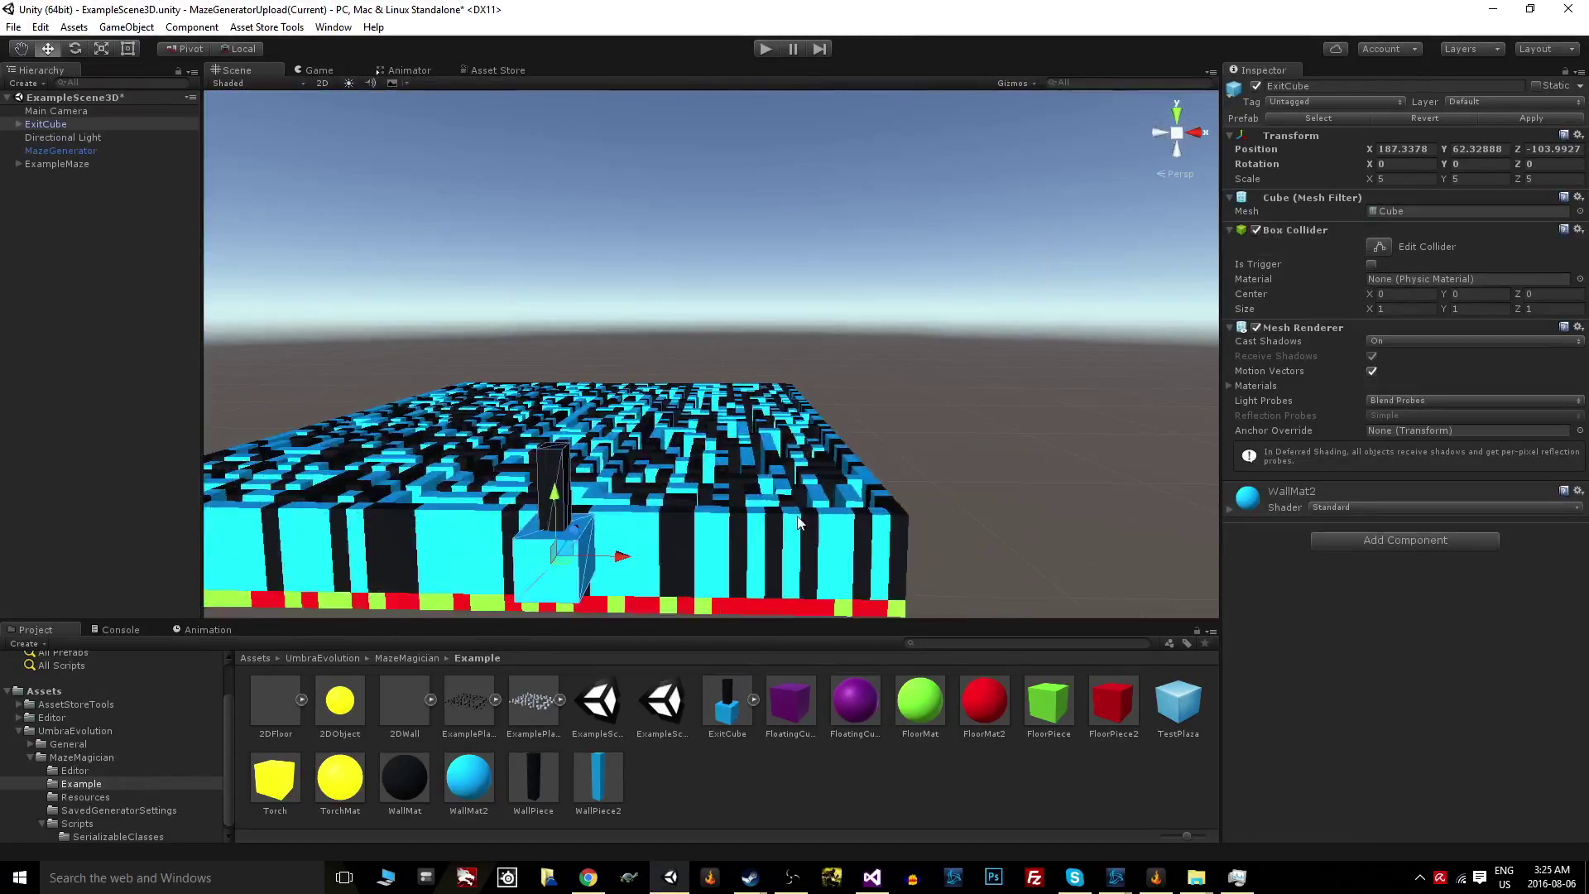
key(f)
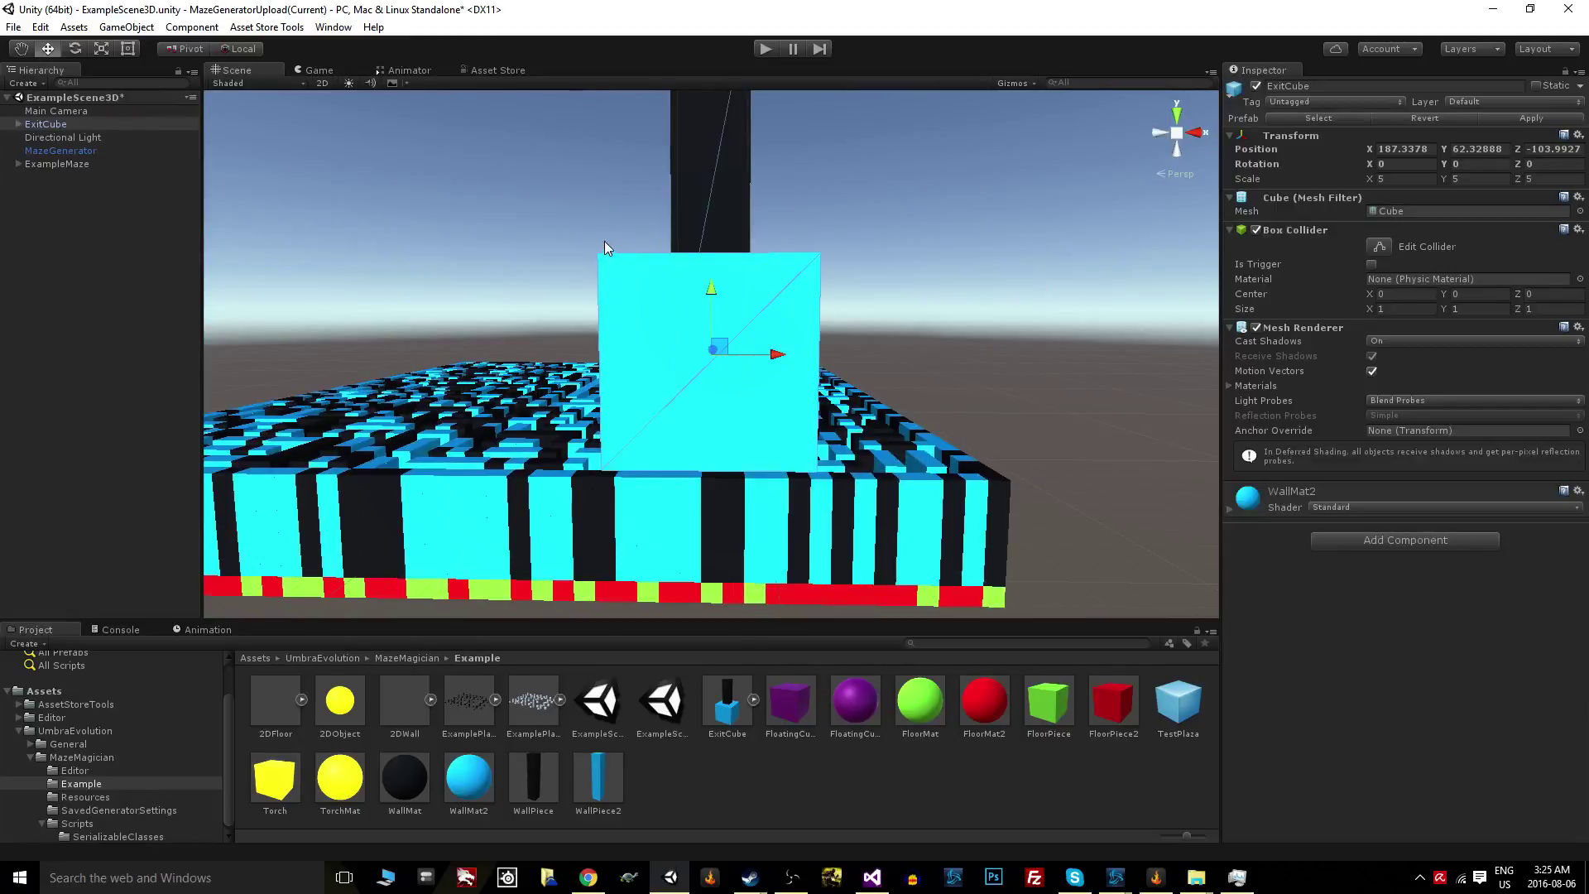
middle_drag(601, 249, 745, 428)
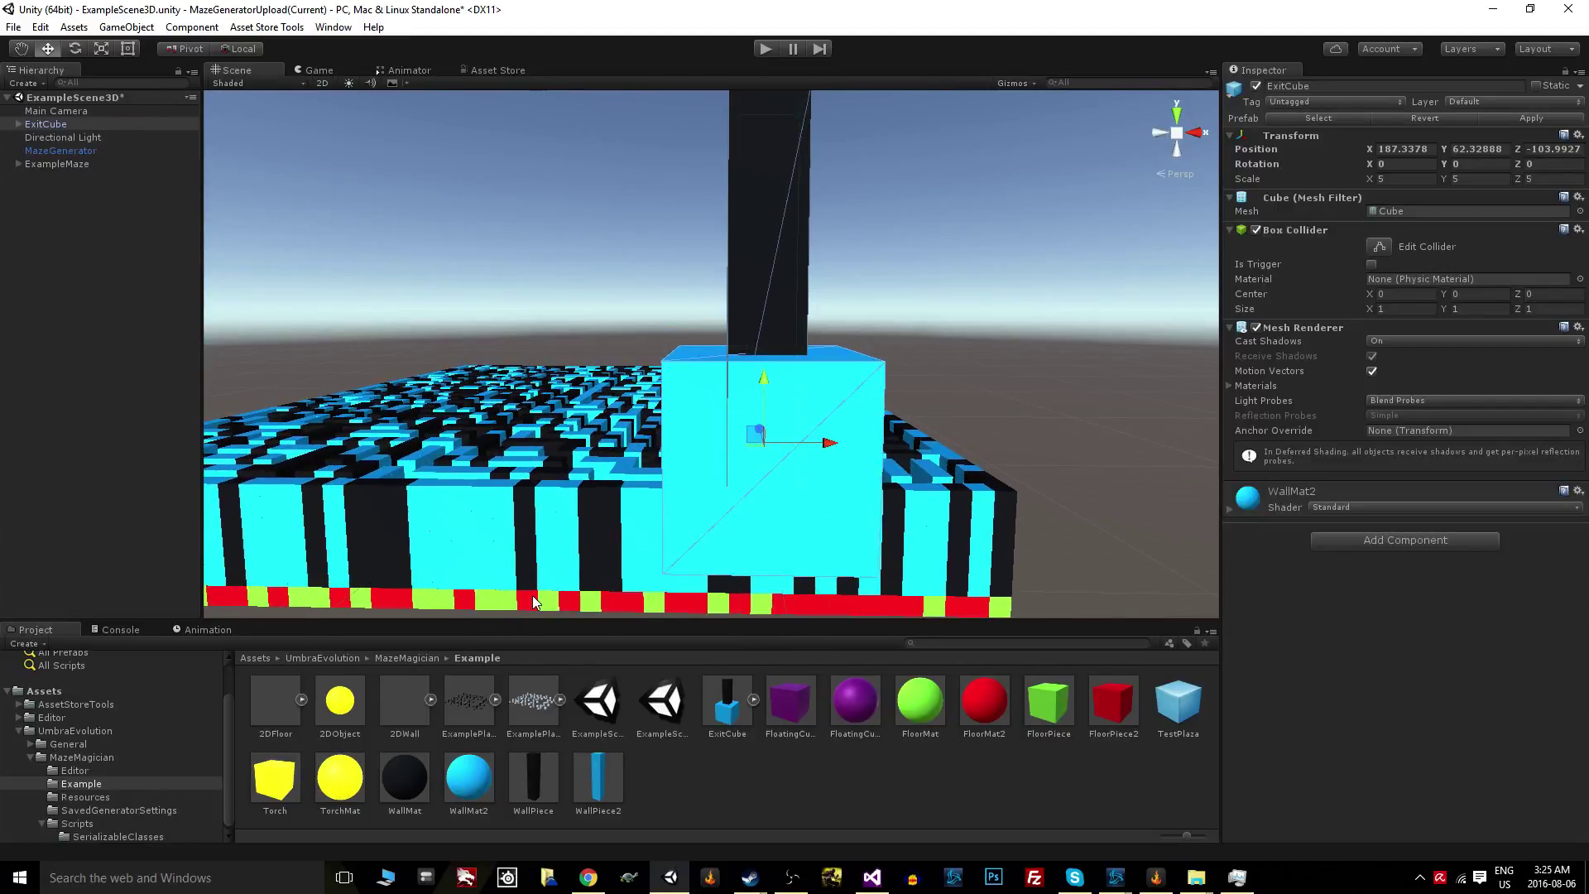
alt+drag(717, 495, 742, 496)
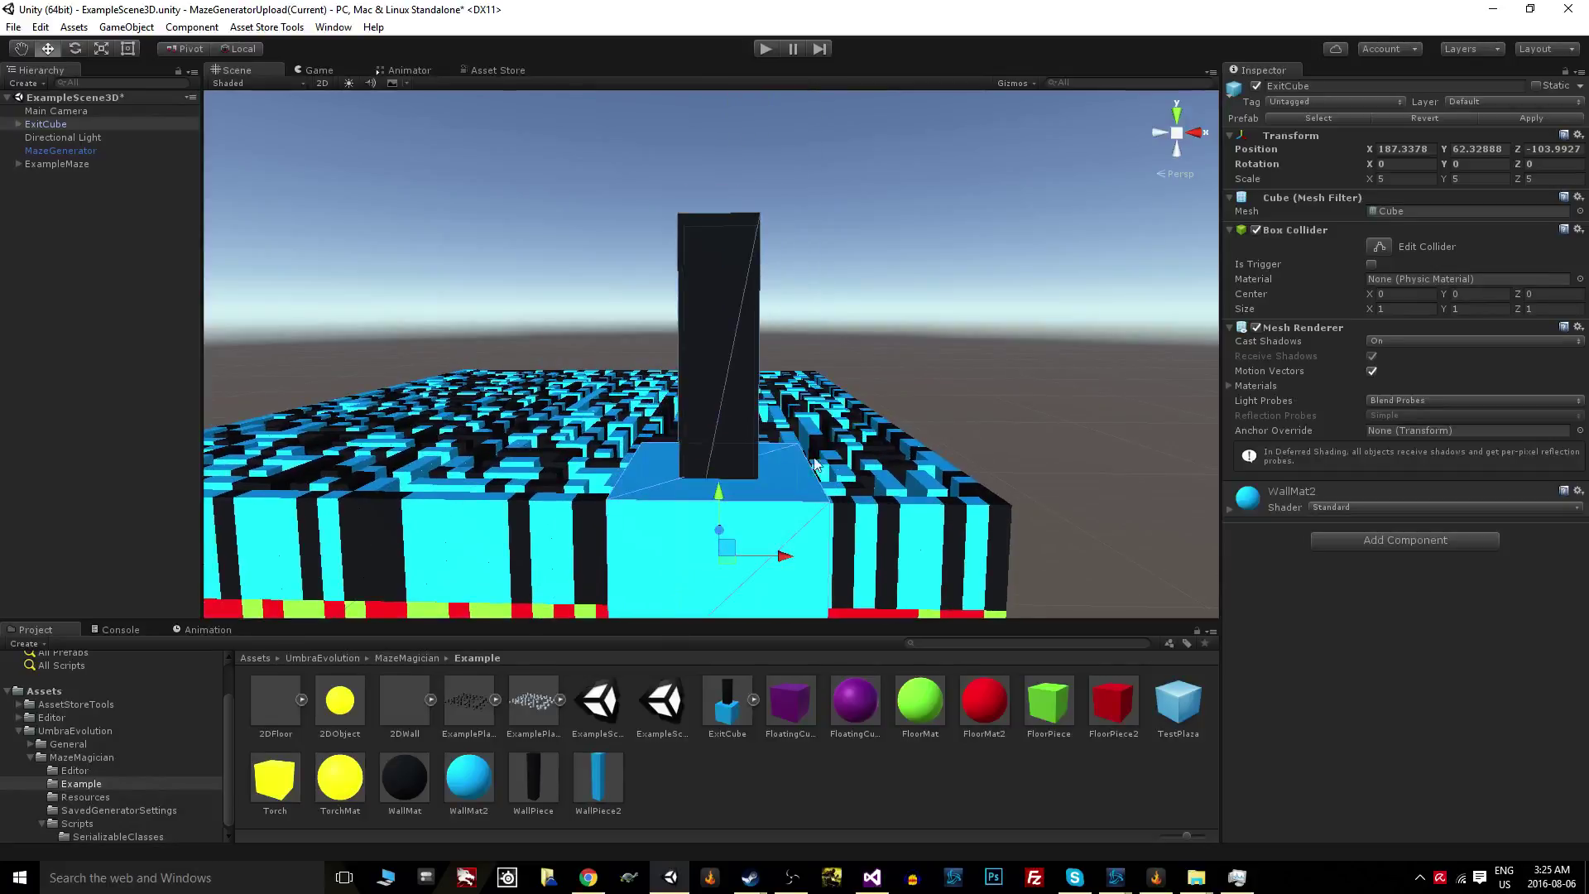
middle_drag(687, 443, 752, 472)
alt+drag(752, 472, 737, 265)
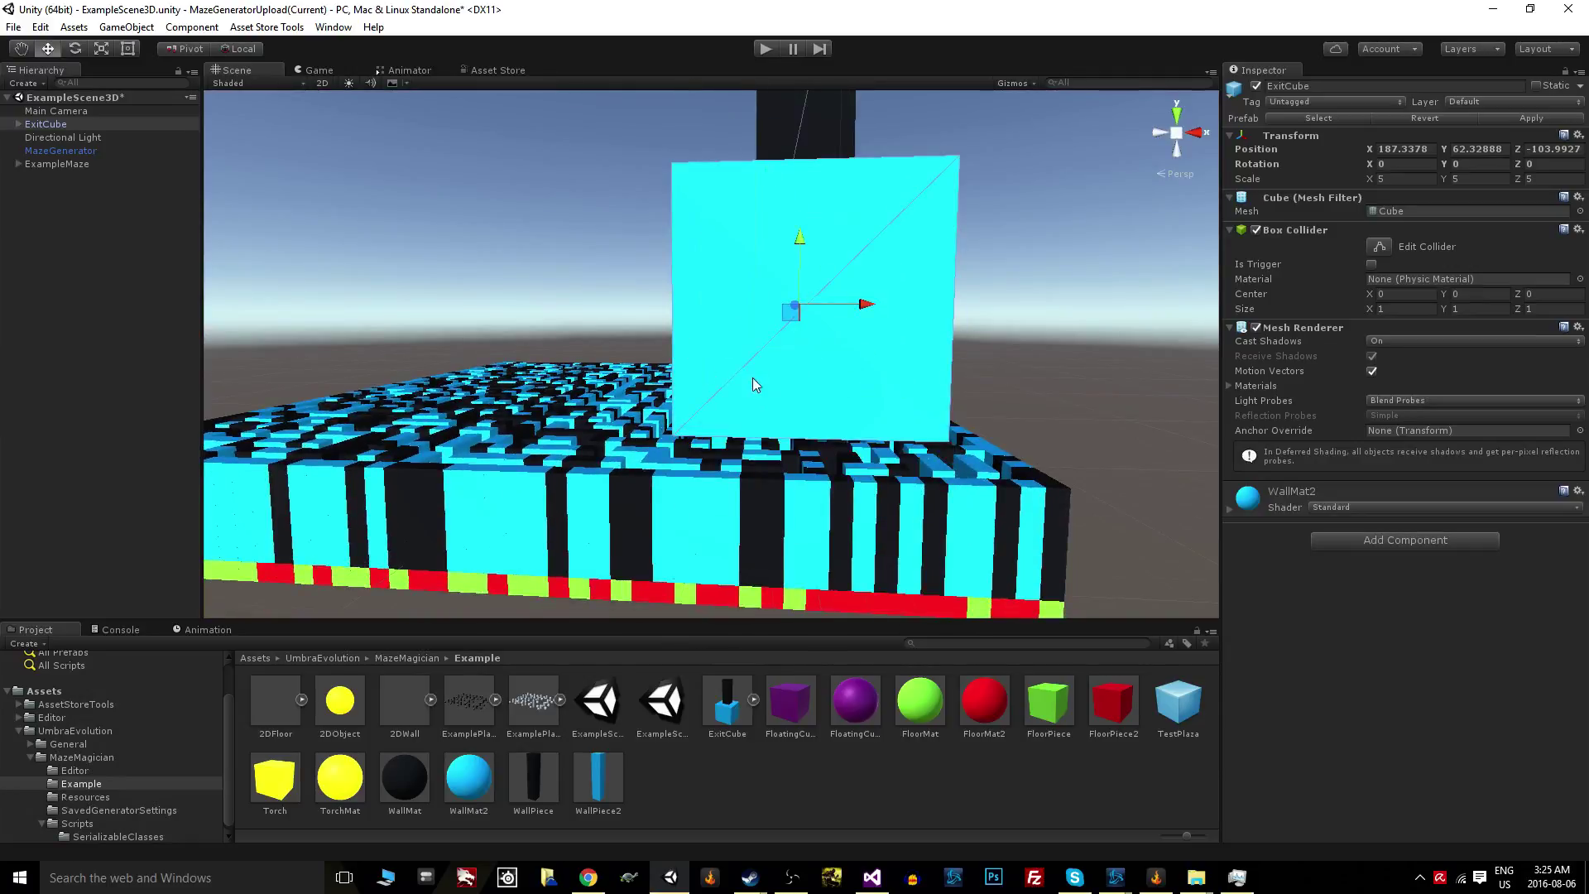
alt+drag(760, 379, 873, 642)
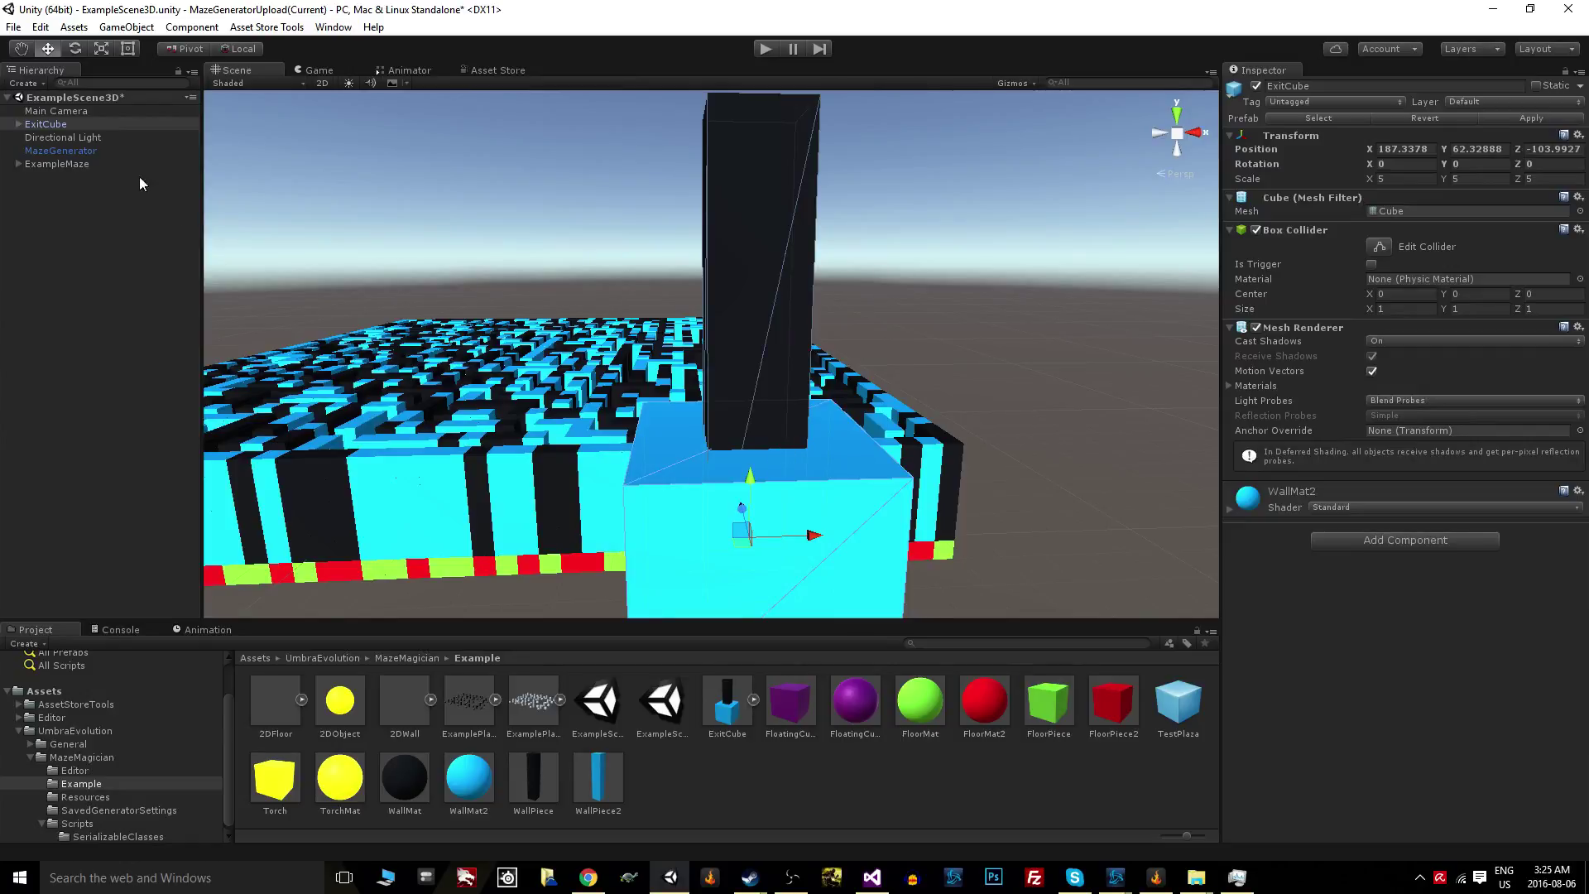
click(16, 126)
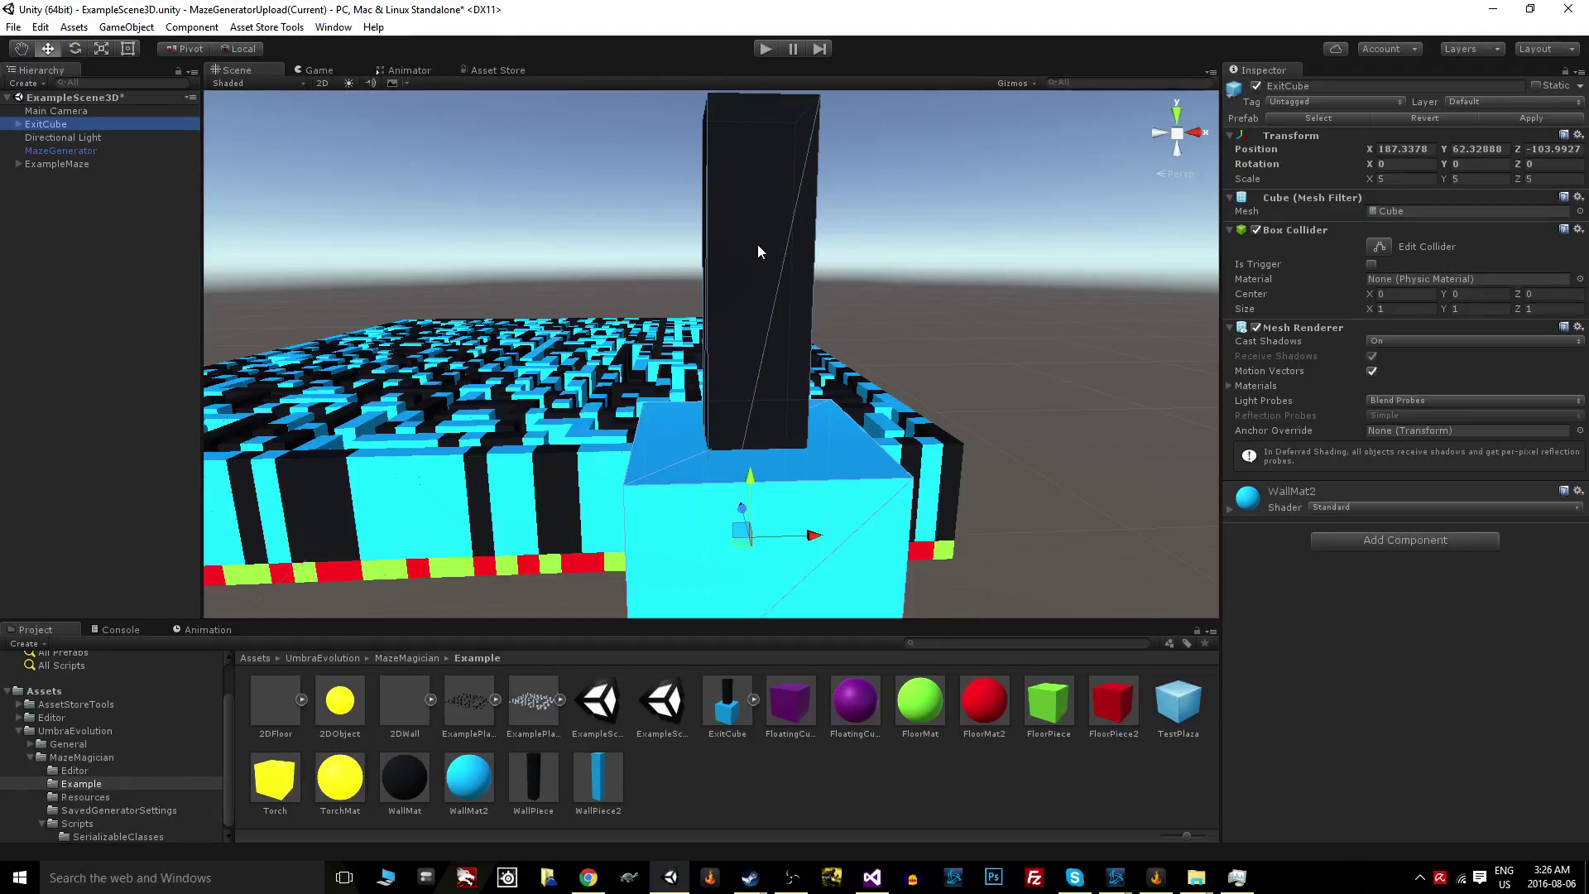
- Delete the old ExitCube and generate a new maze from MazeGenerator
key(Delete)
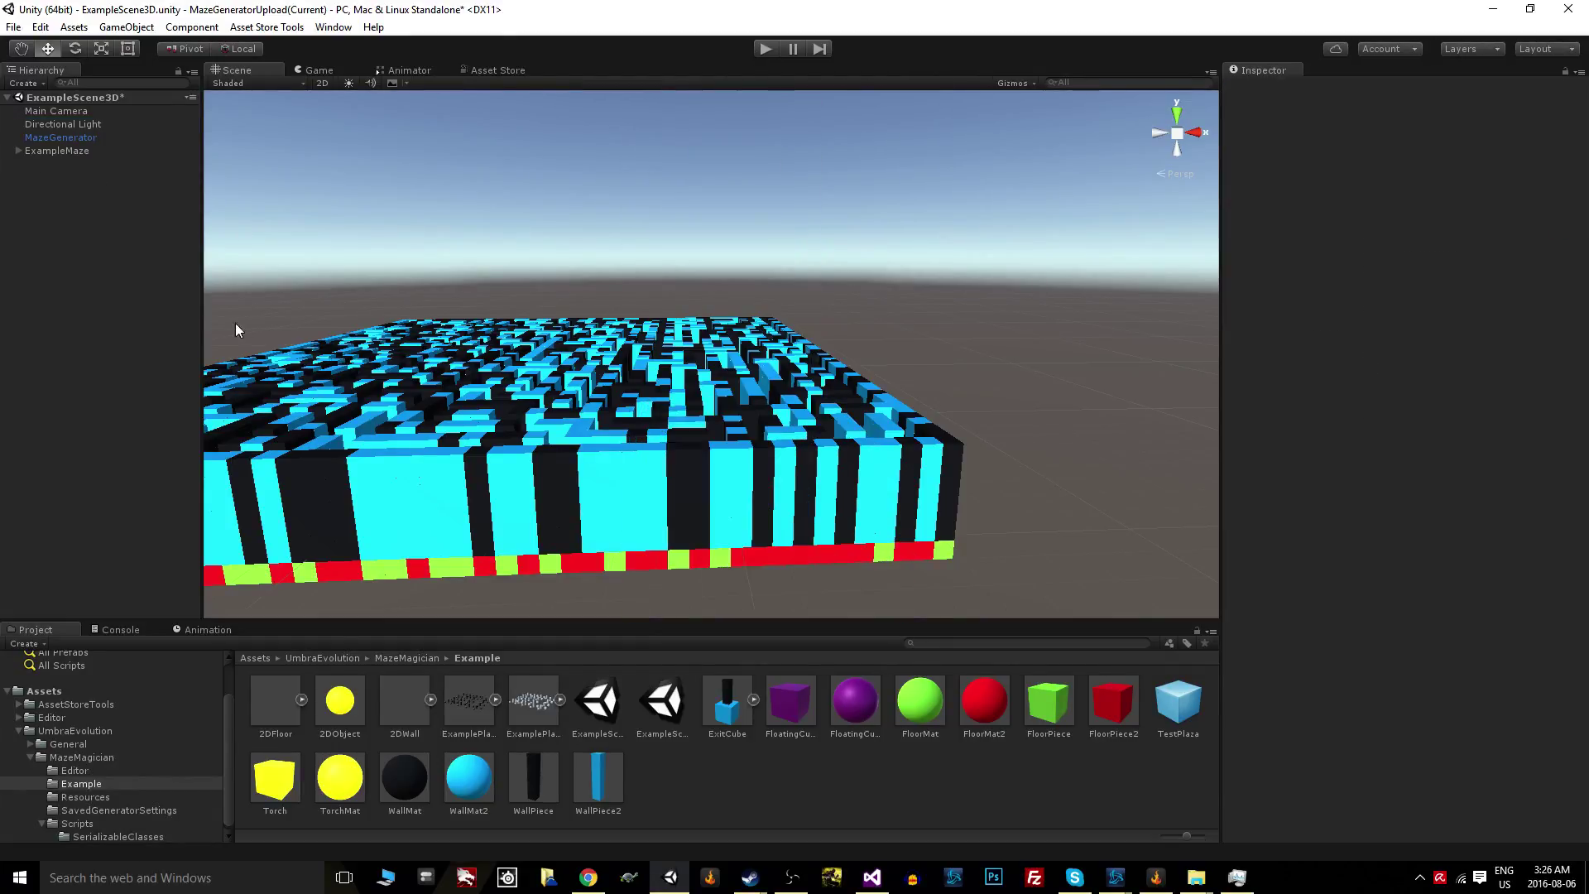
double_click(66, 138)
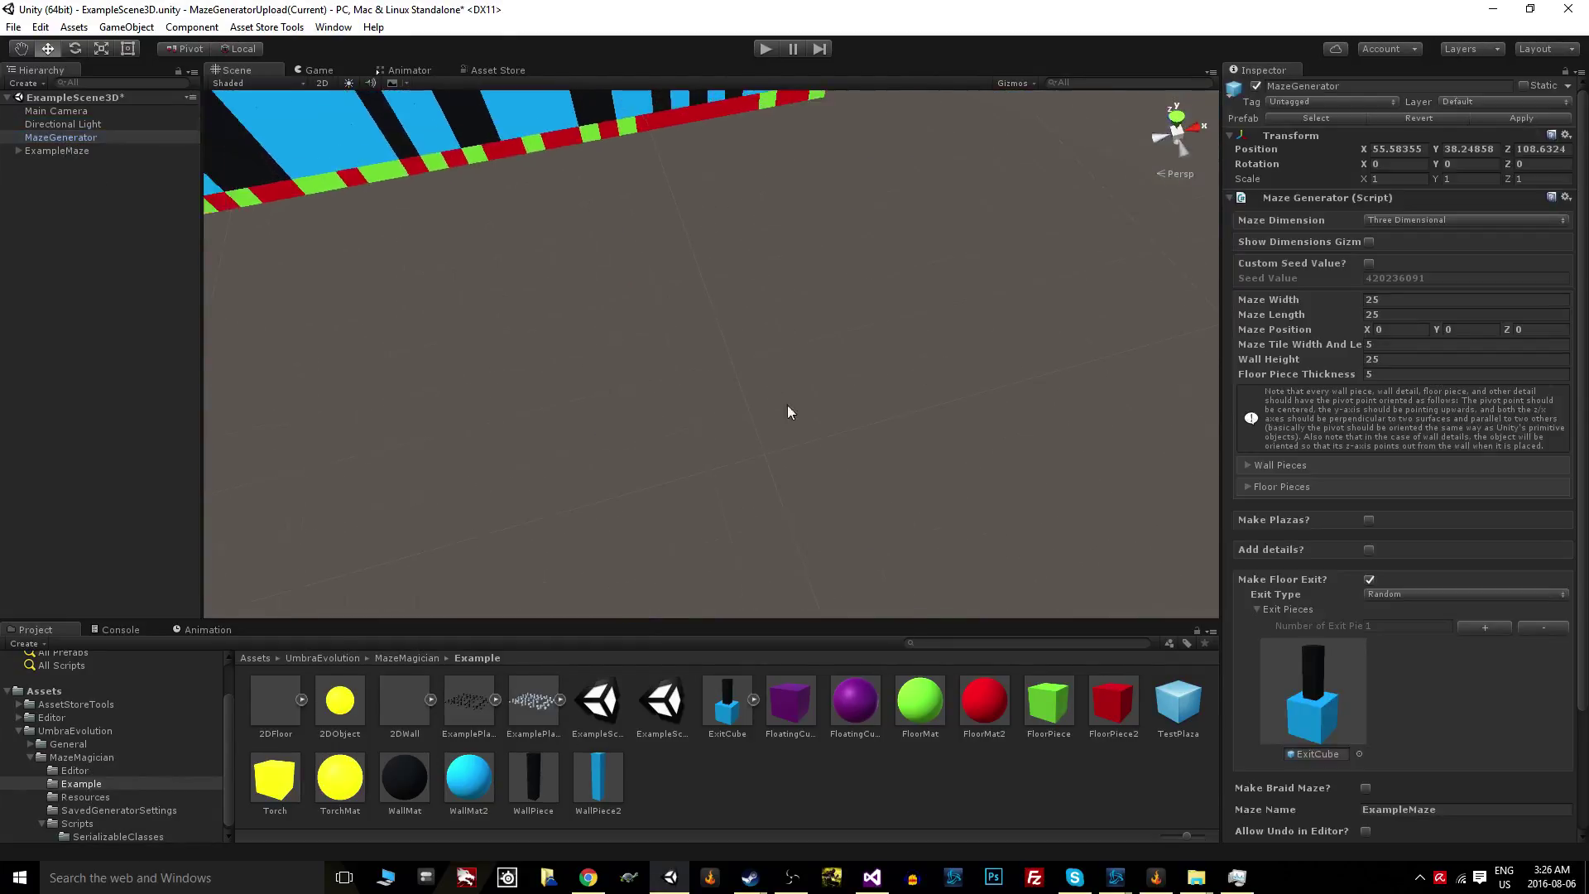
right_drag(808, 394, 814, 478)
scroll(1452, 725, down, 3)
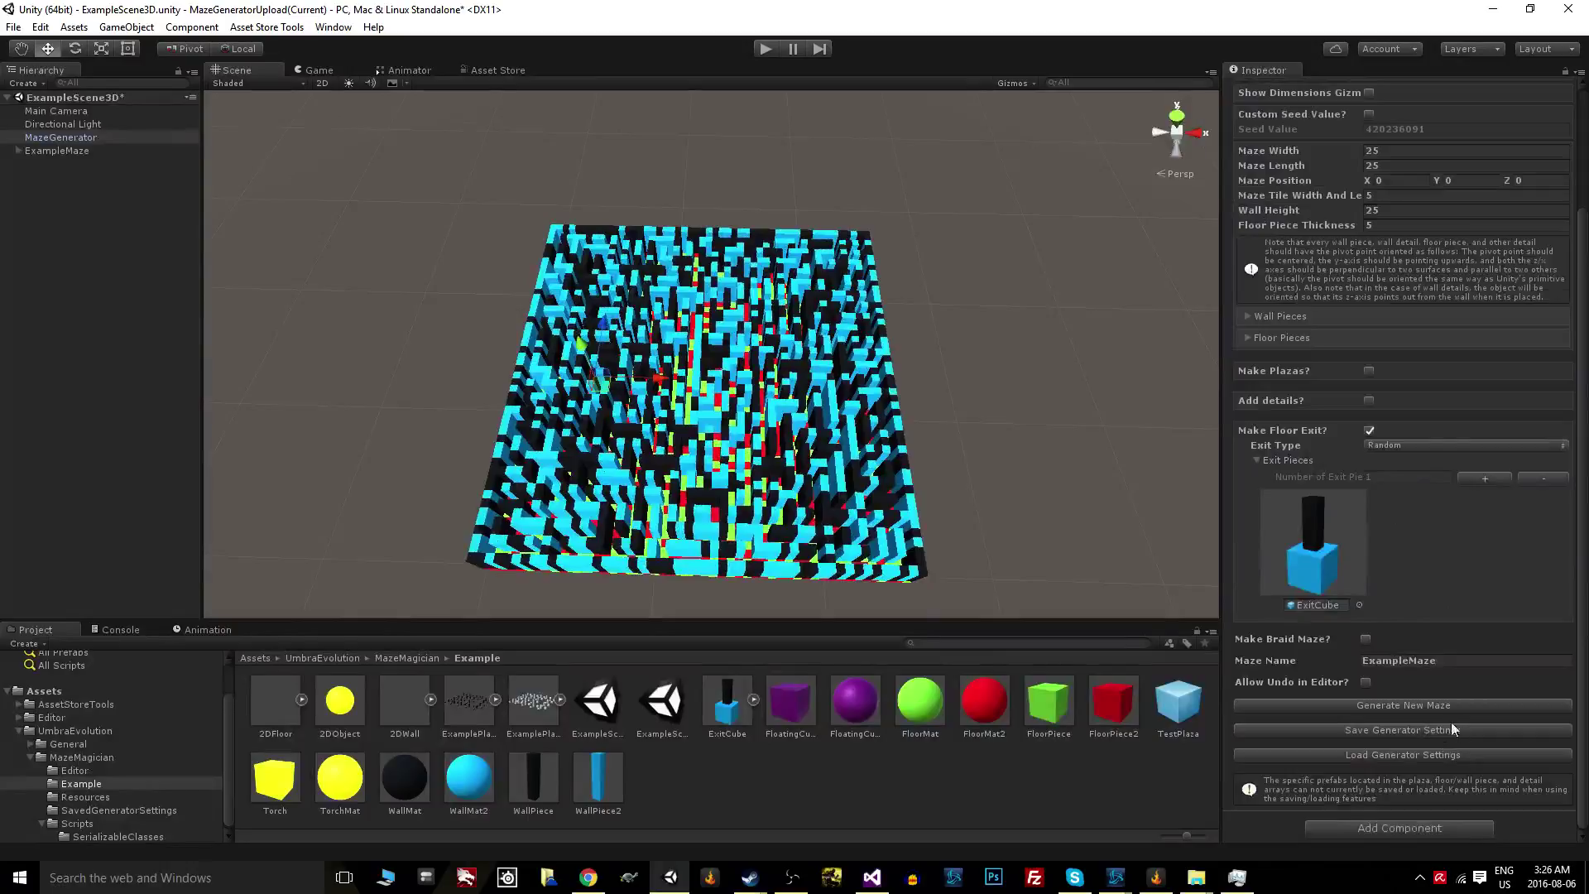
click(1408, 705)
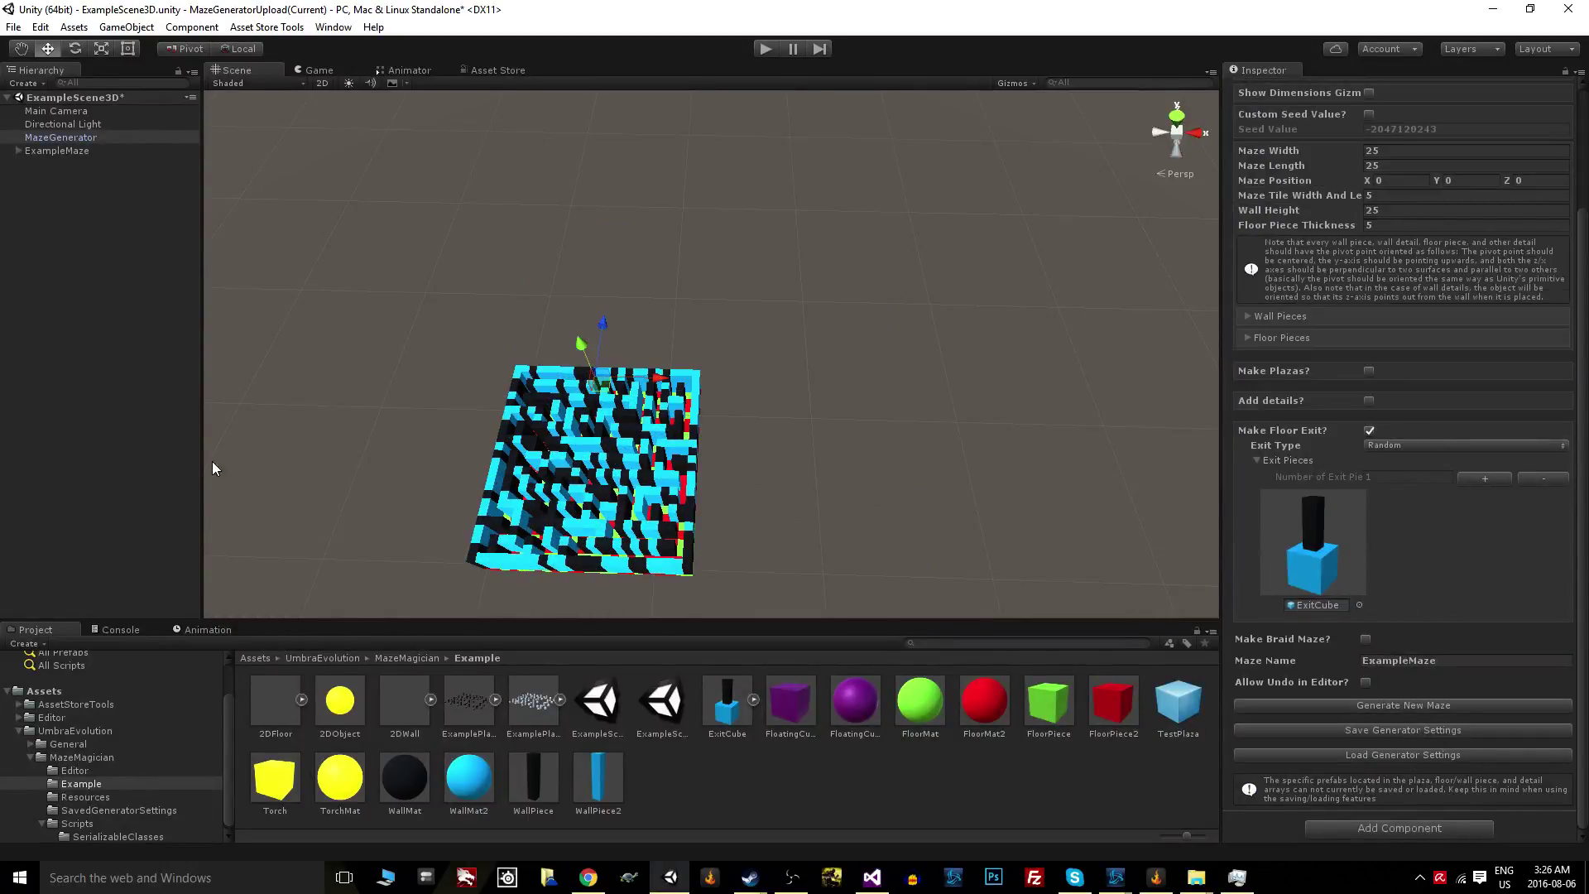
- Frame the exit's Spire up close and select the ExitCube(Clone) sunk in the floor
right_drag(215, 464, 735, 216)
middle_drag(735, 217, 646, 654)
scroll(707, 470, up, 5)
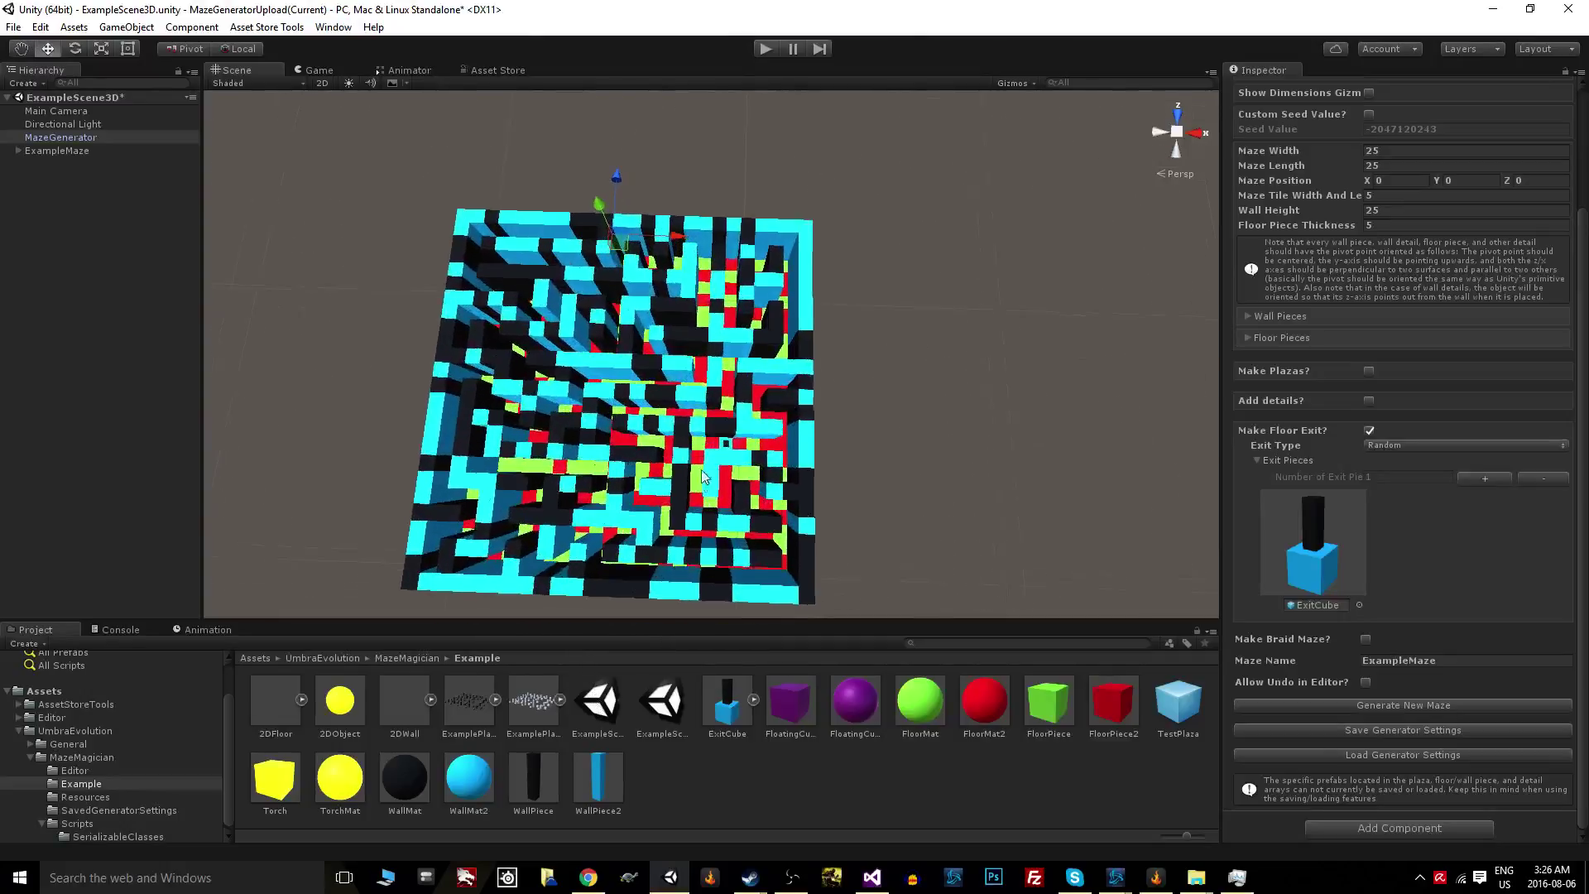
click(724, 453)
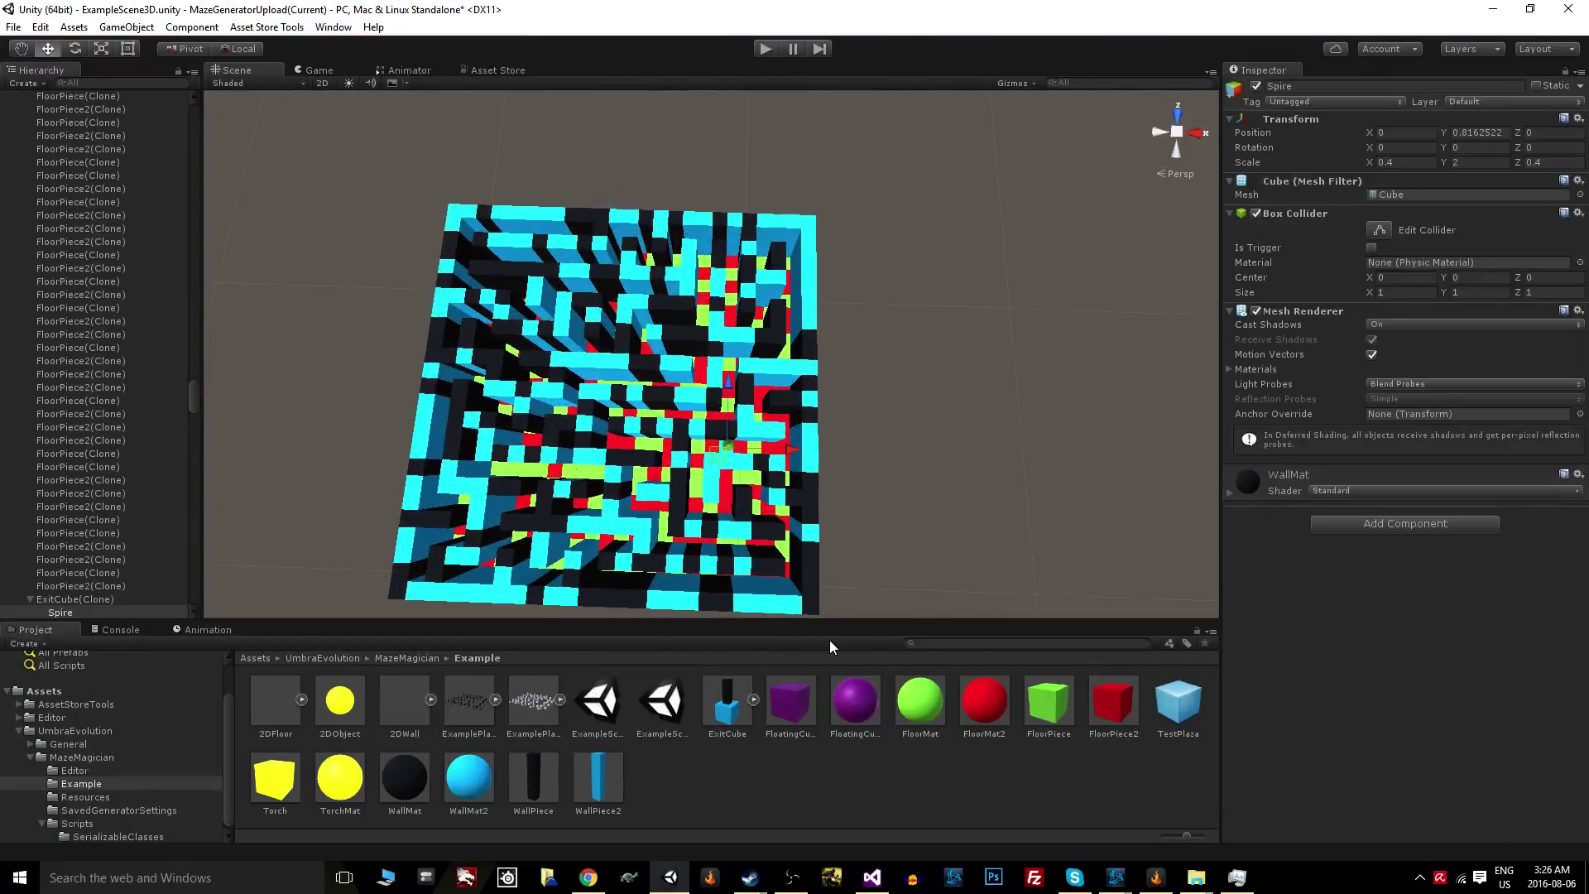
alt+drag(820, 604, 814, 681)
key(f)
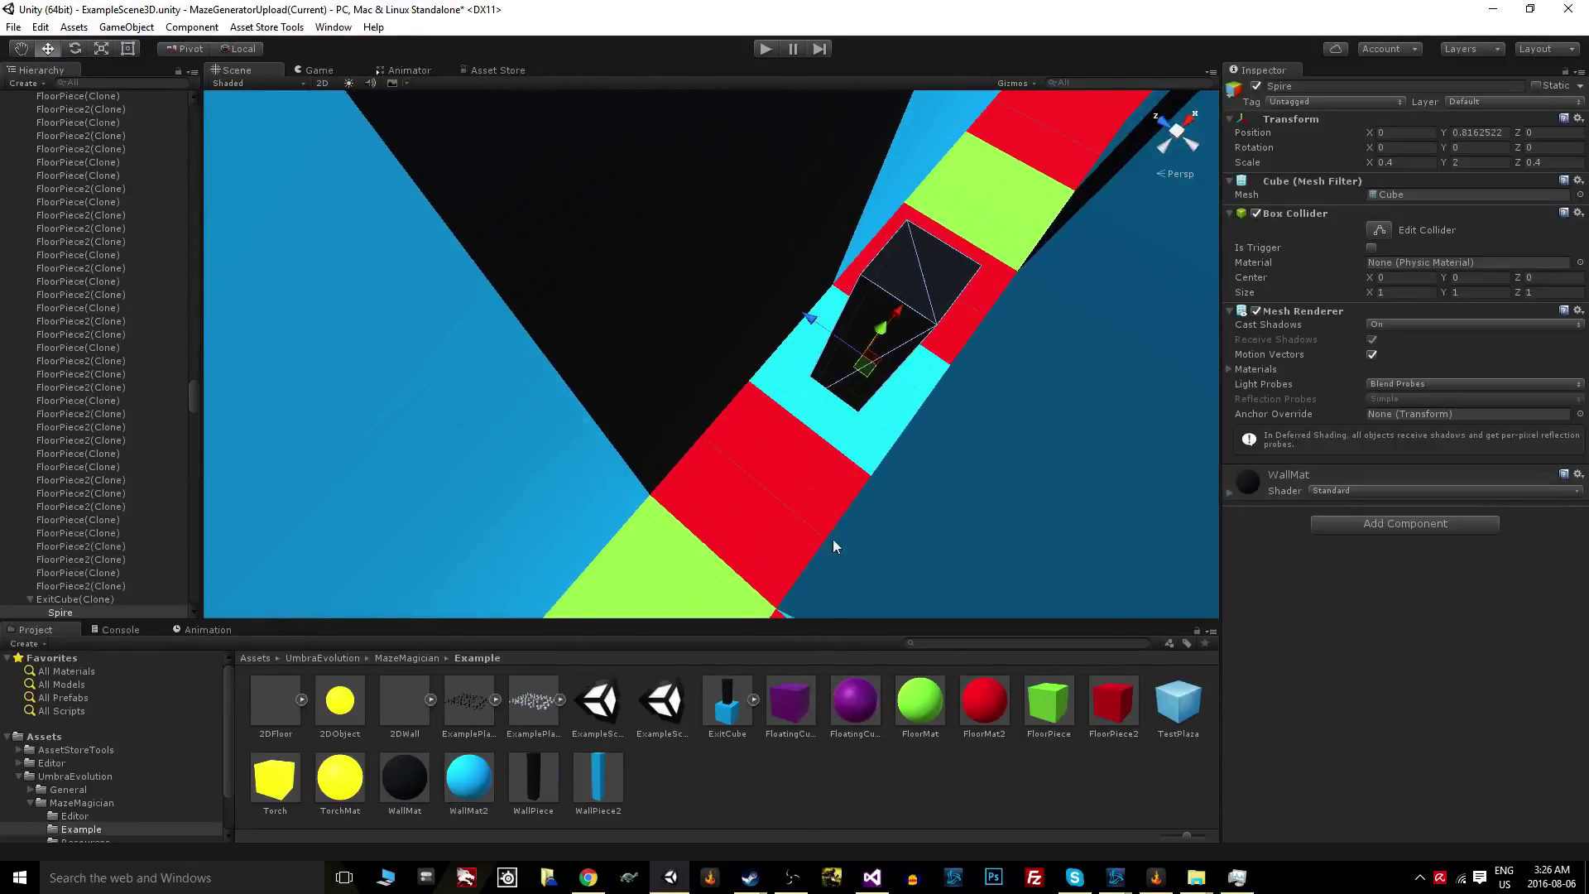
mouse_move(830, 487)
alt+mouse_down()
mouse_move(918, 390)
mouse_move(894, 557)
mouse_move(722, 524)
mouse_move(778, 580)
mouse_move(788, 628)
alt+mouse_up()
click(722, 560)
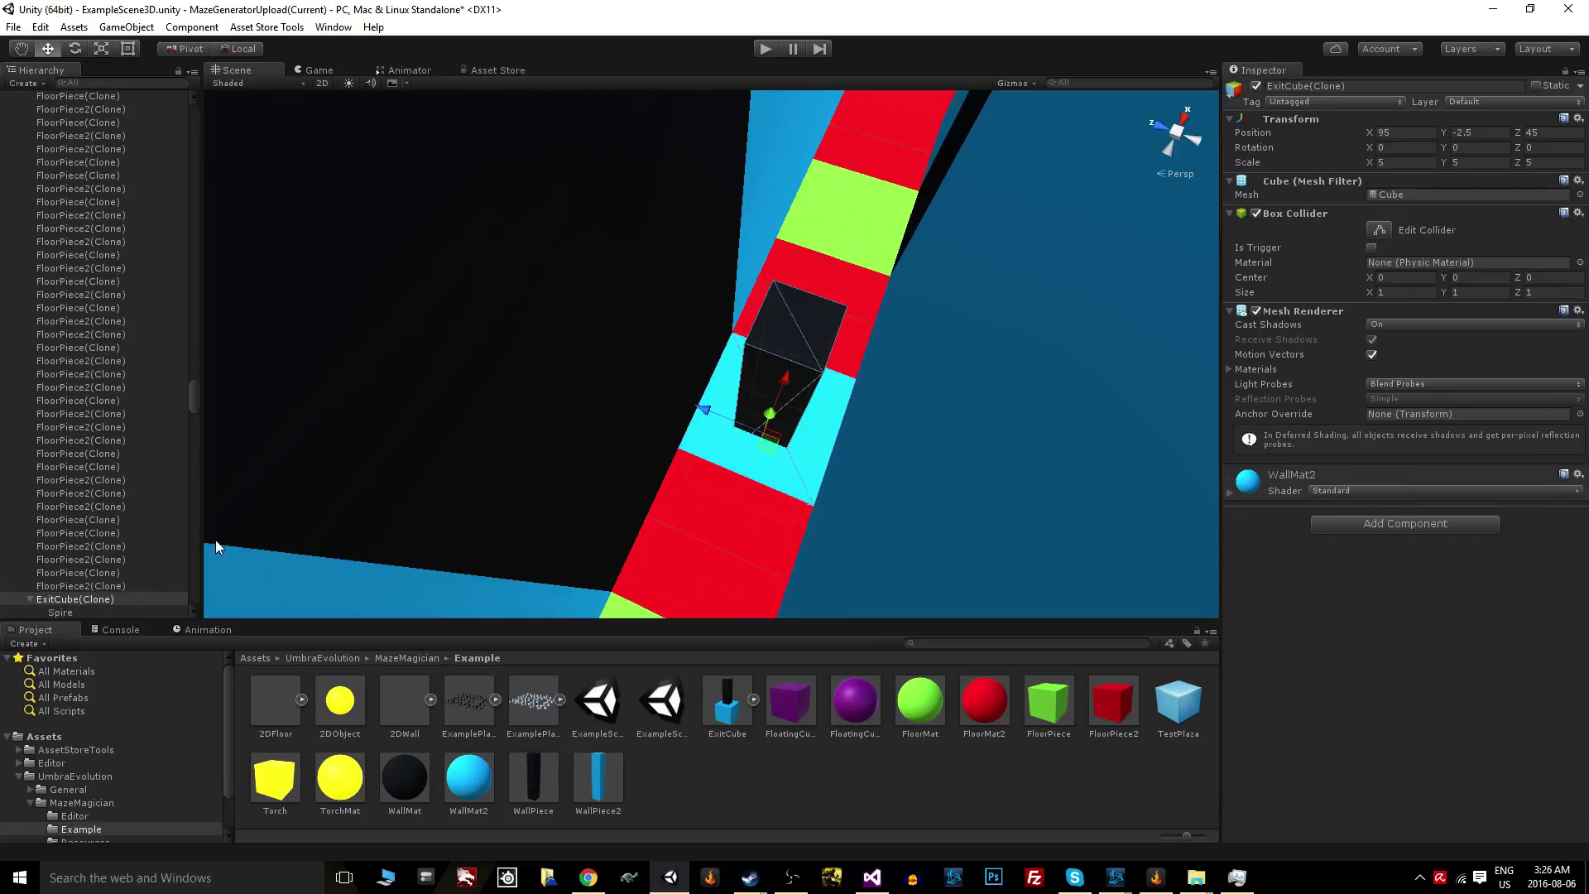
drag(193, 395, 195, 117)
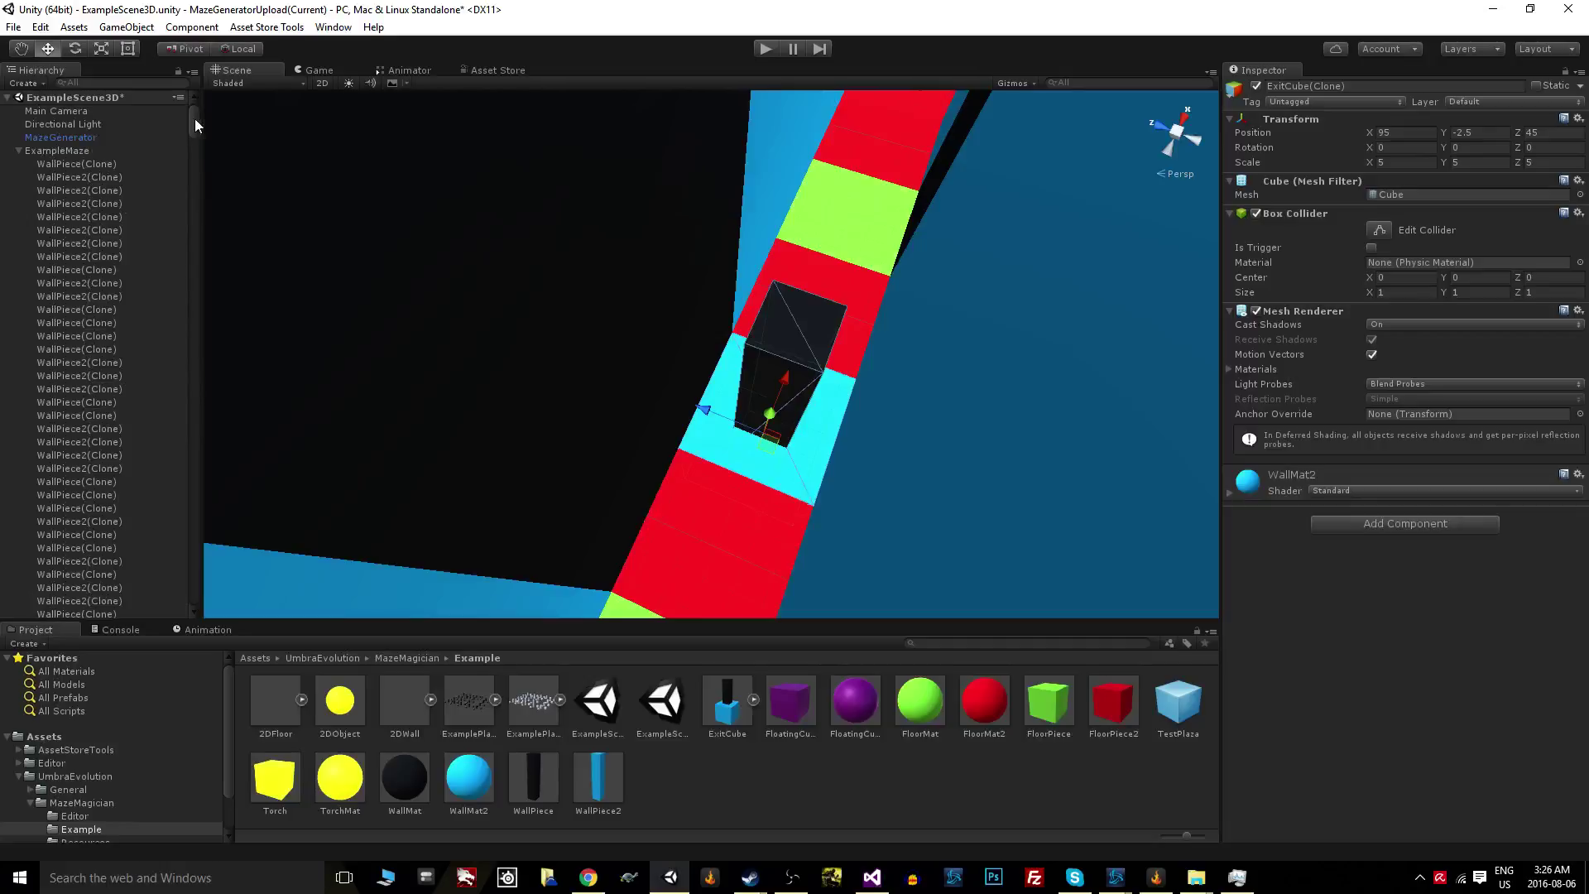
- Add exit-piece slots to MazeGenerator, leaving the extra slots set to None
click(81, 146)
click(61, 137)
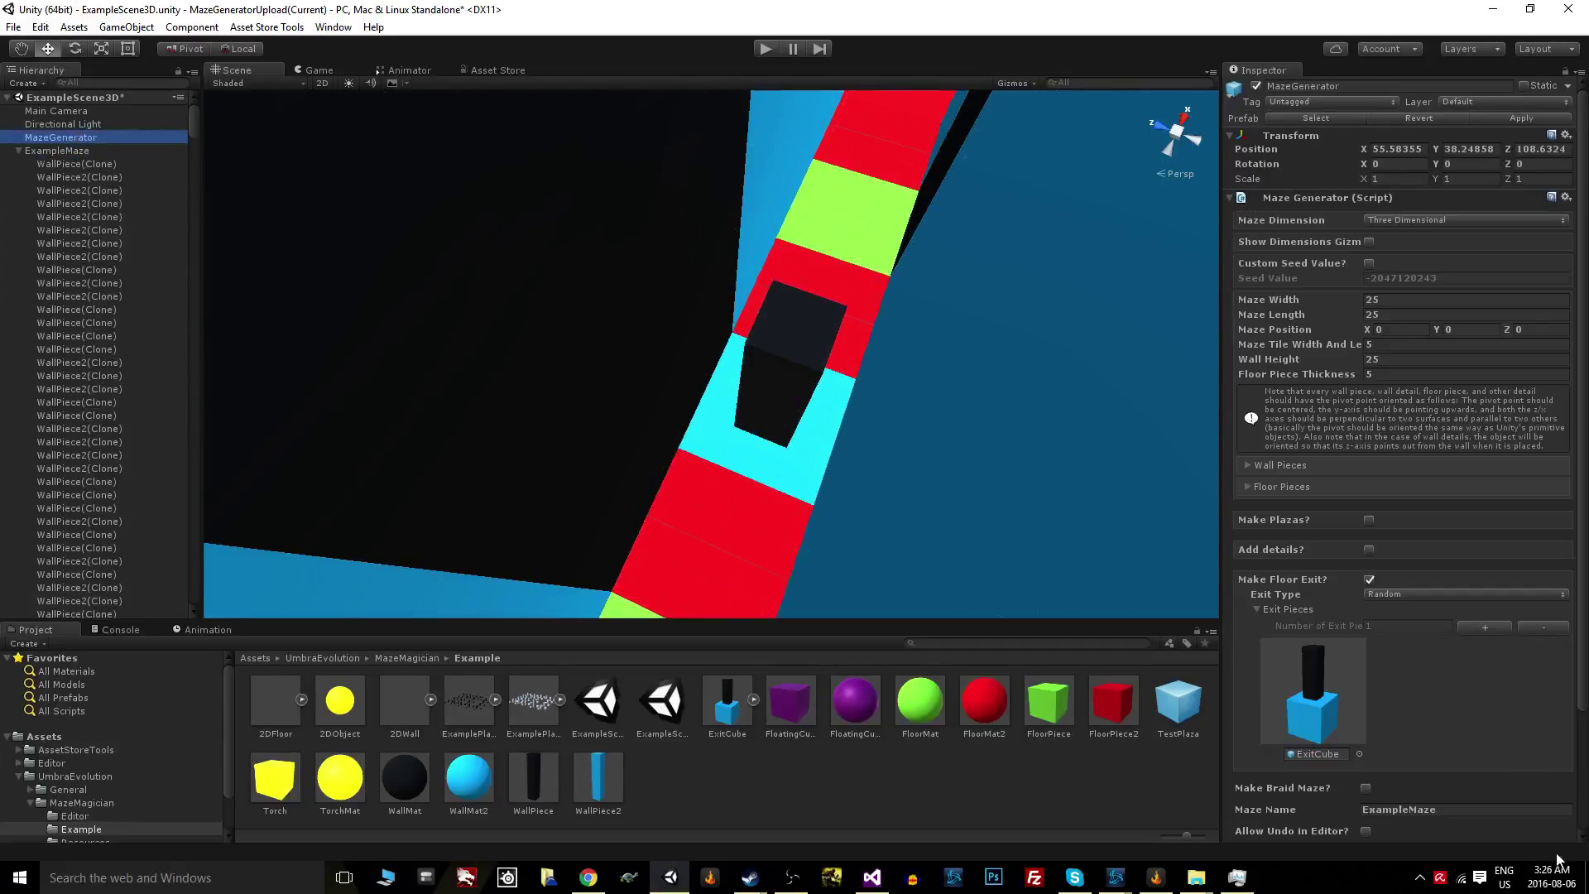
click(1484, 626)
click(1484, 626)
scroll(1442, 707, down, 3)
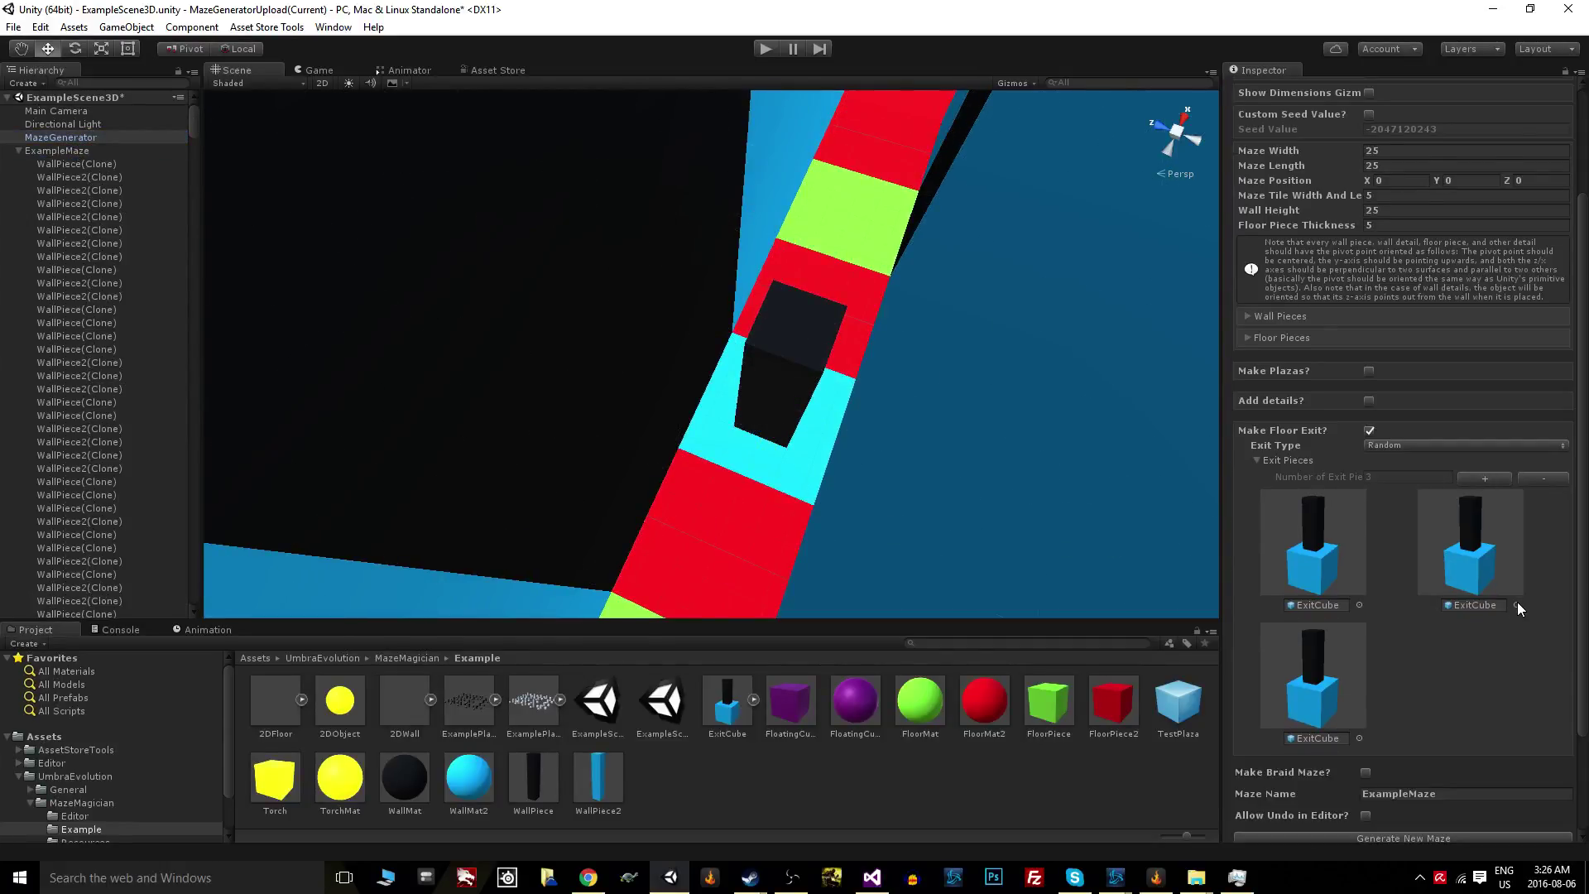
click(1517, 605)
click(78, 71)
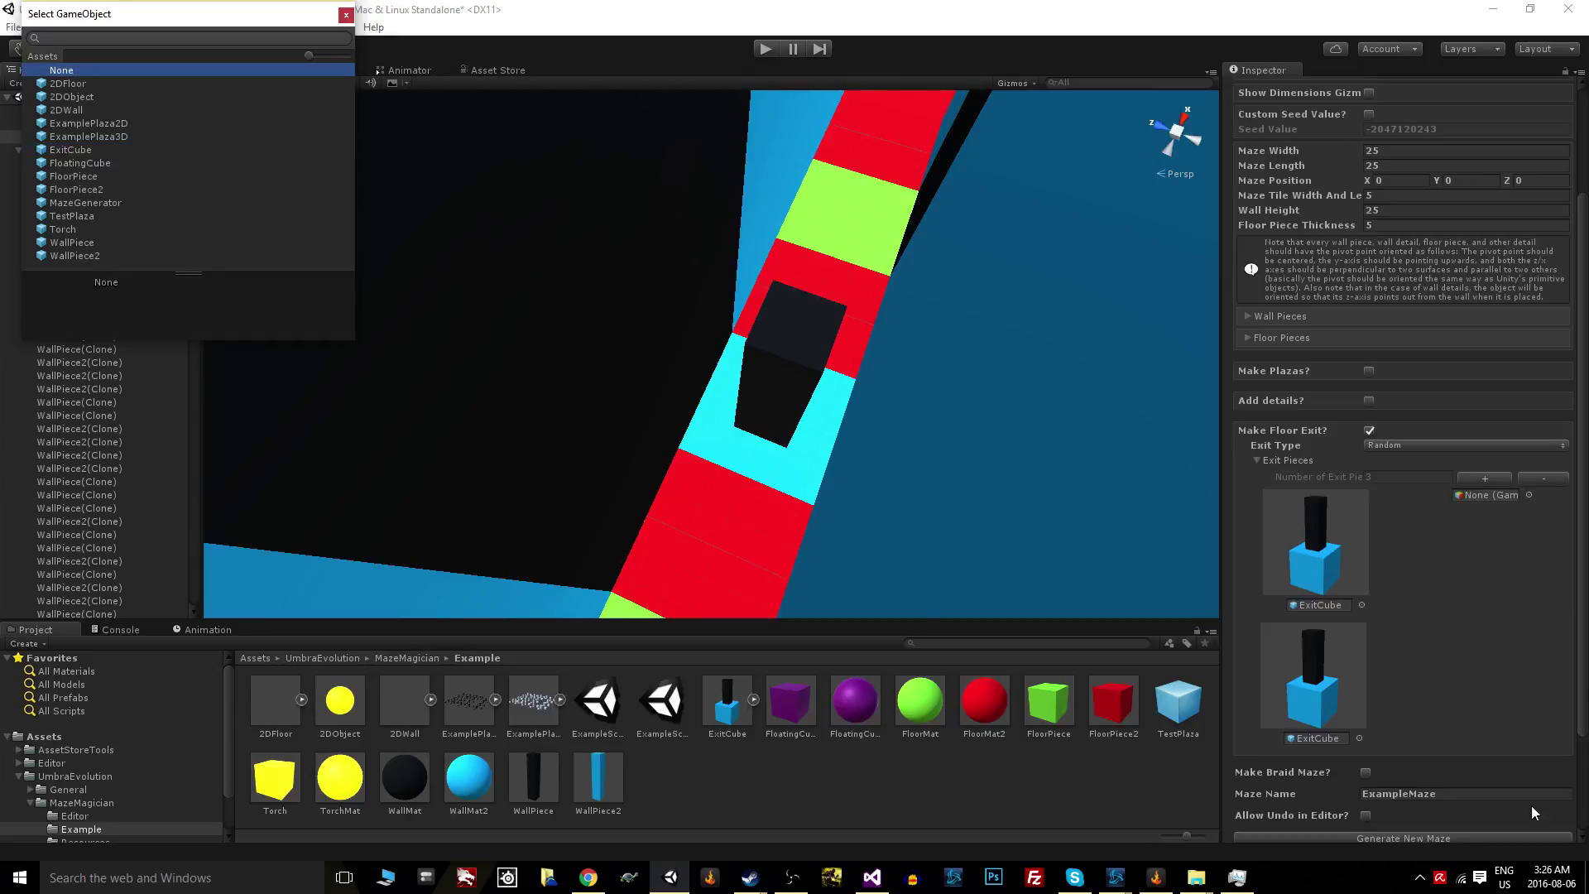
click(73, 81)
click(71, 68)
- Regenerate the 25 by 25 maze twice, ending on seed 1390842, and view it
right_drag(1049, 430, 755, 561)
scroll(755, 561, down, 6)
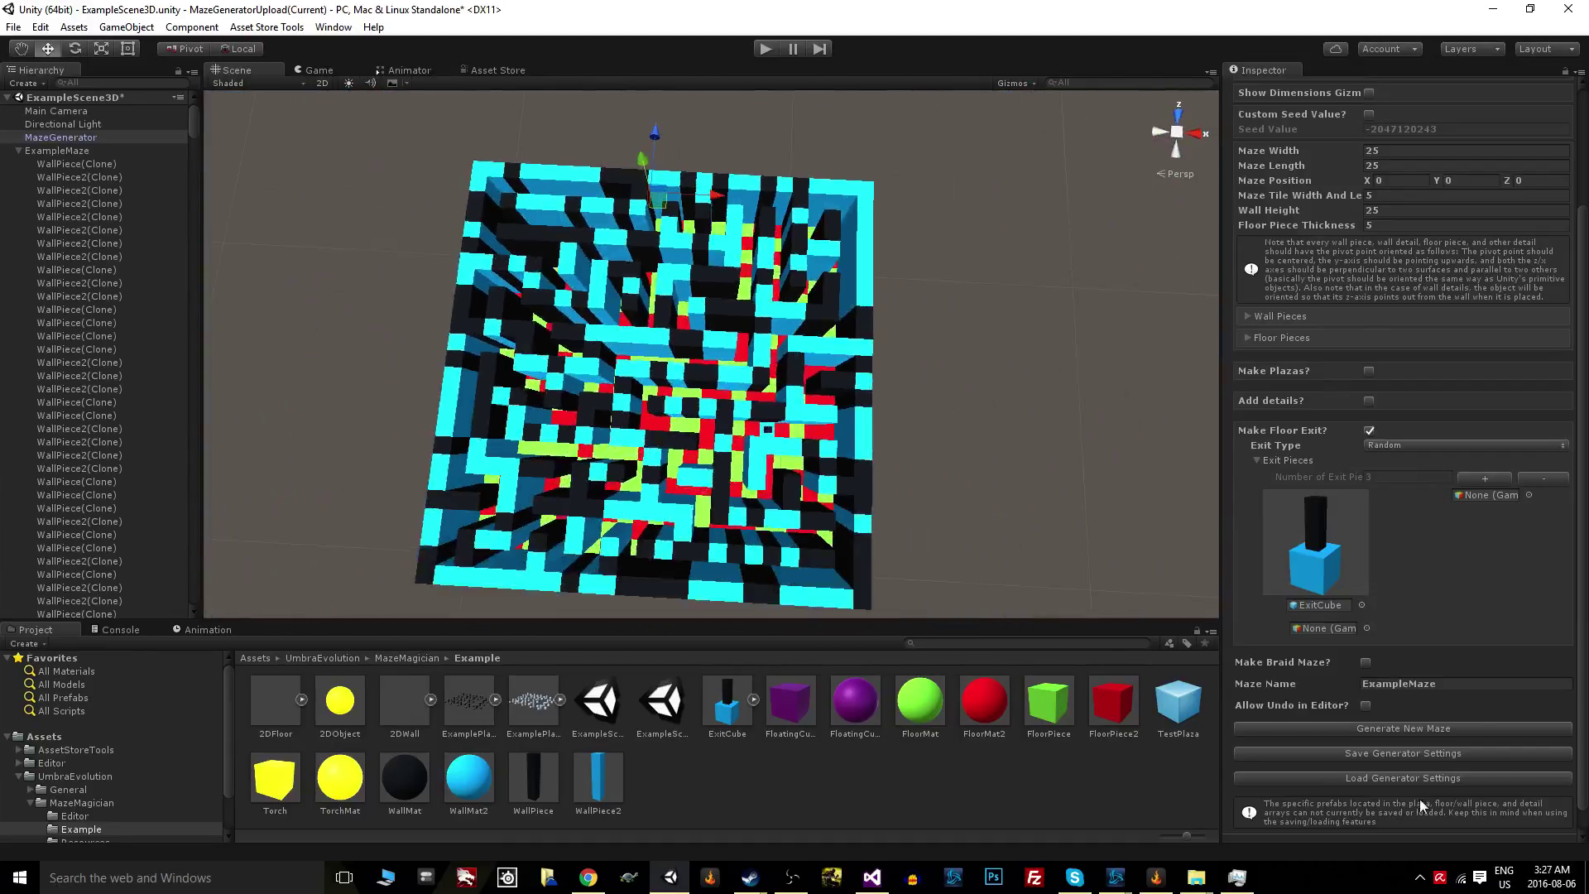
click(1383, 725)
right_drag(828, 497, 889, 646)
middle_drag(890, 647, 660, 676)
click(1384, 728)
middle_drag(617, 505, 865, 336)
middle_drag(872, 502, 778, 552)
- Zoom in on the maze's exit spot, then uncheck Make Floor Exit? on MazeGenerator
click(717, 473)
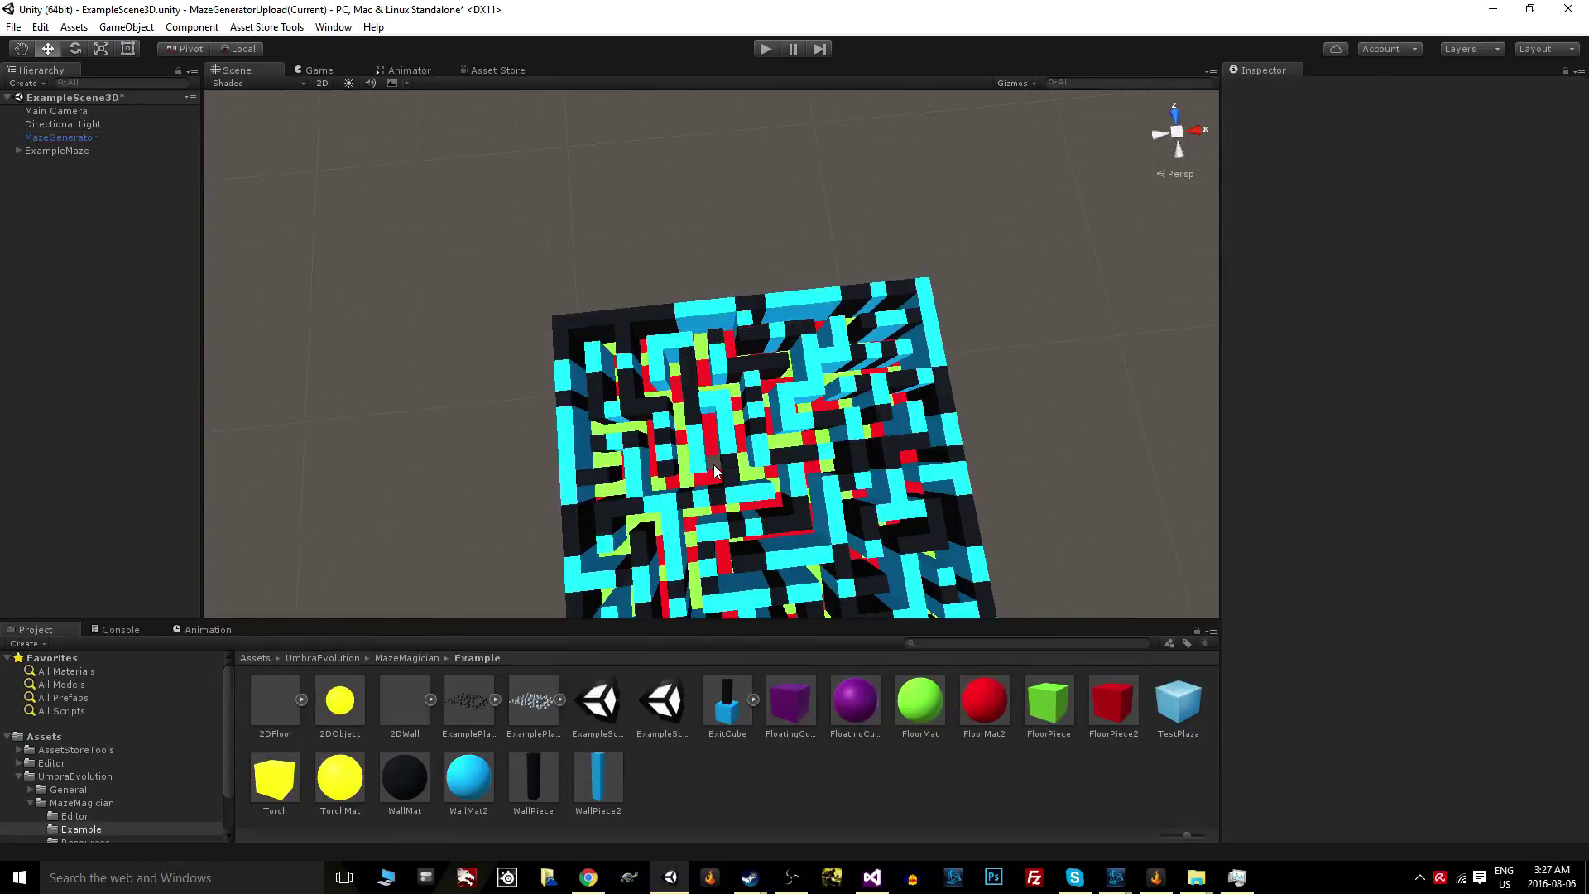
scroll(744, 496, up, 3)
scroll(751, 537, up, 10)
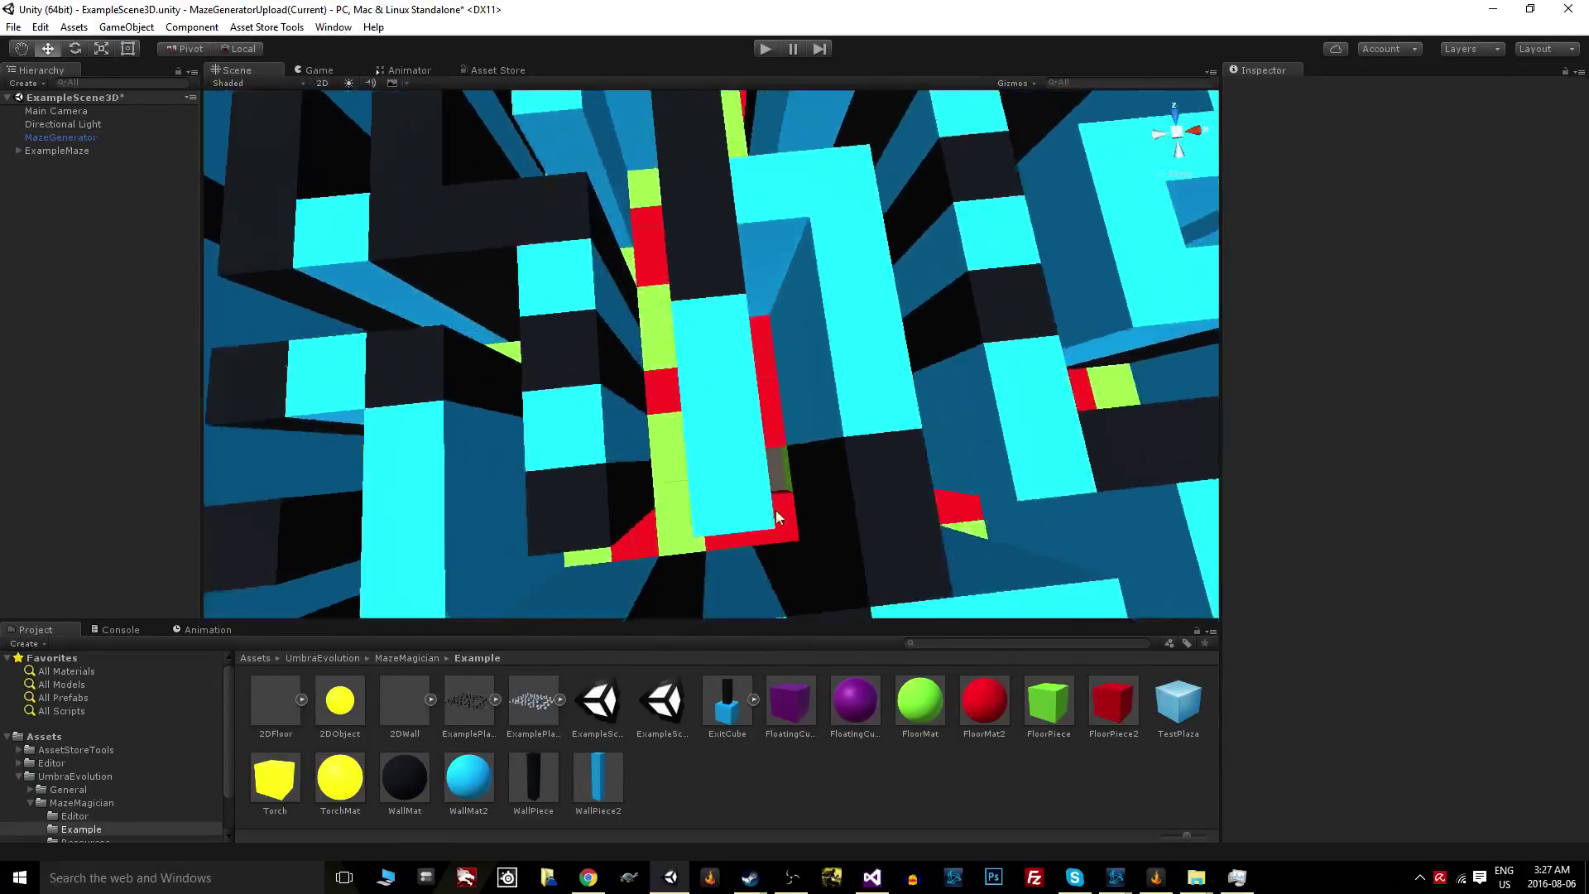
click(97, 137)
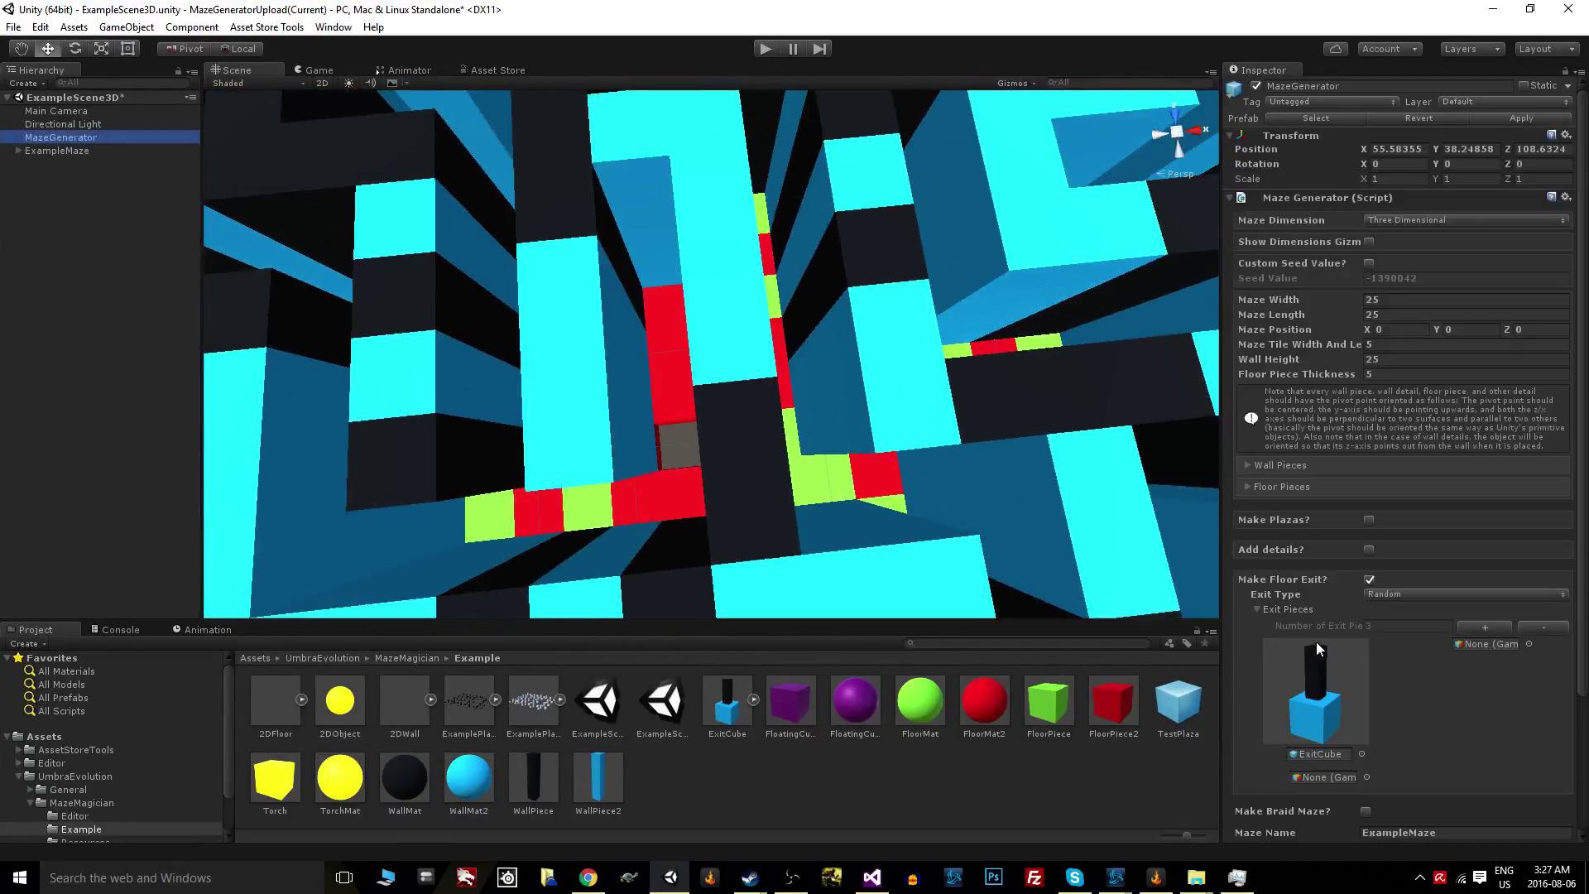
scroll(561, 536, up, 5)
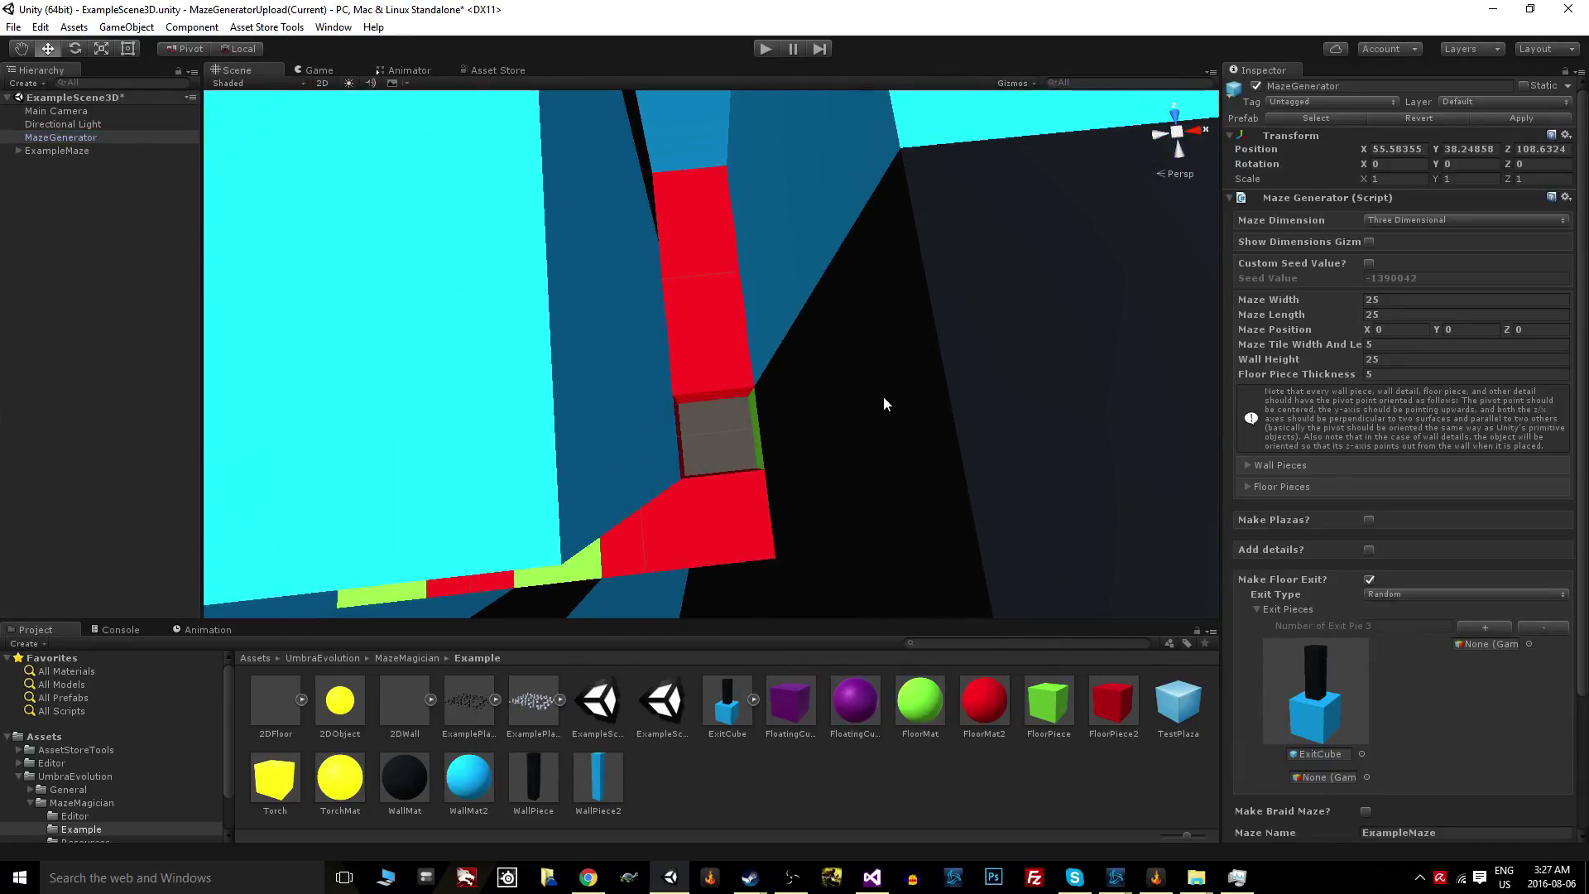
scroll(858, 430, down, 10)
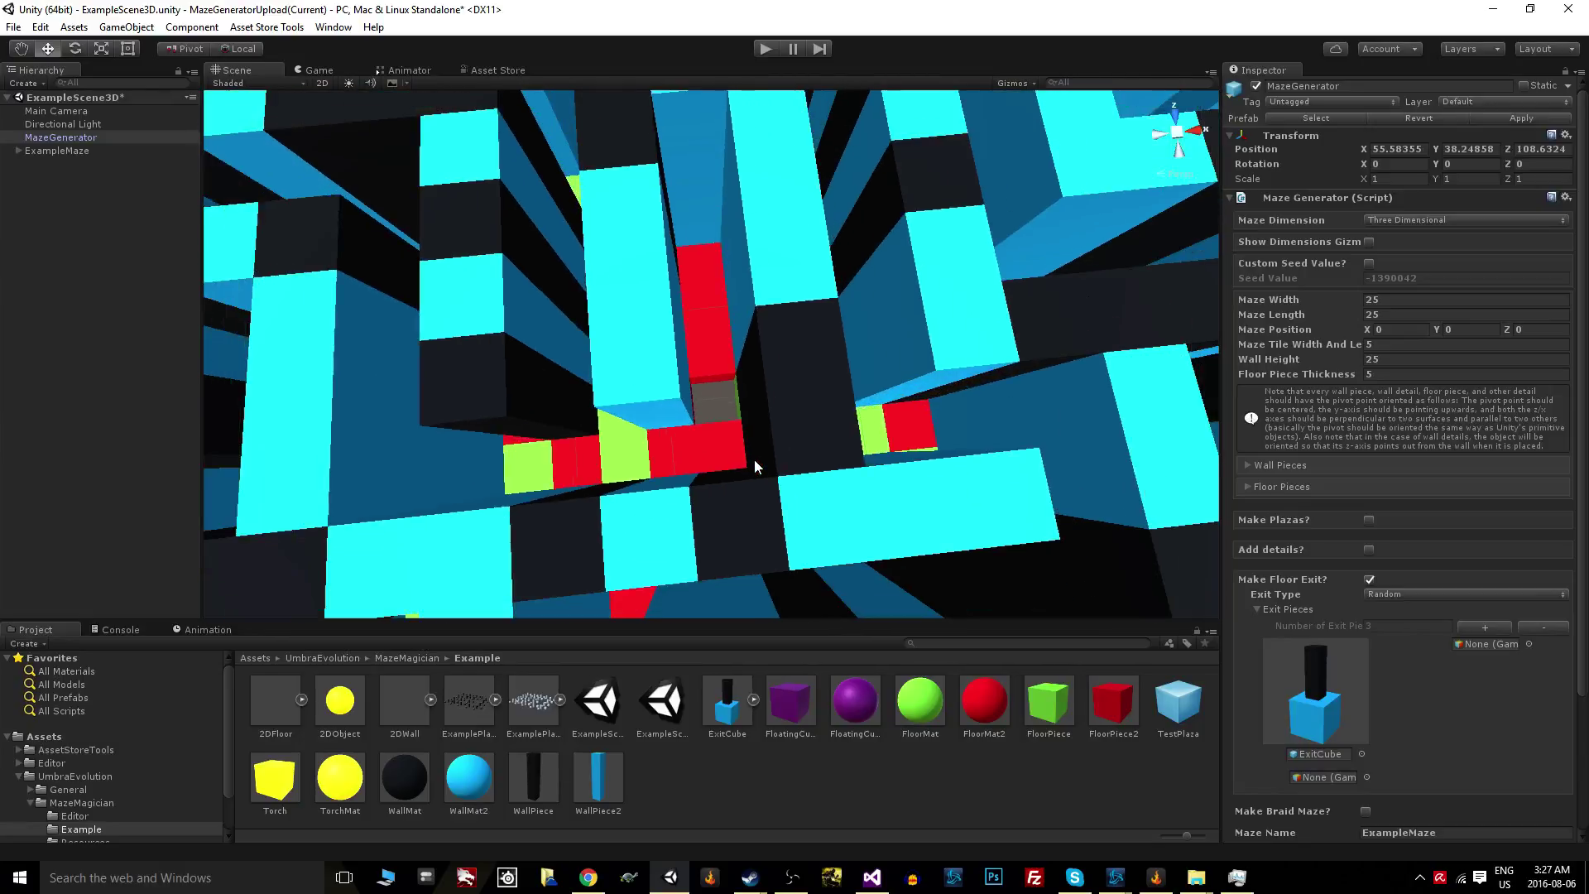
scroll(747, 458, up, 5)
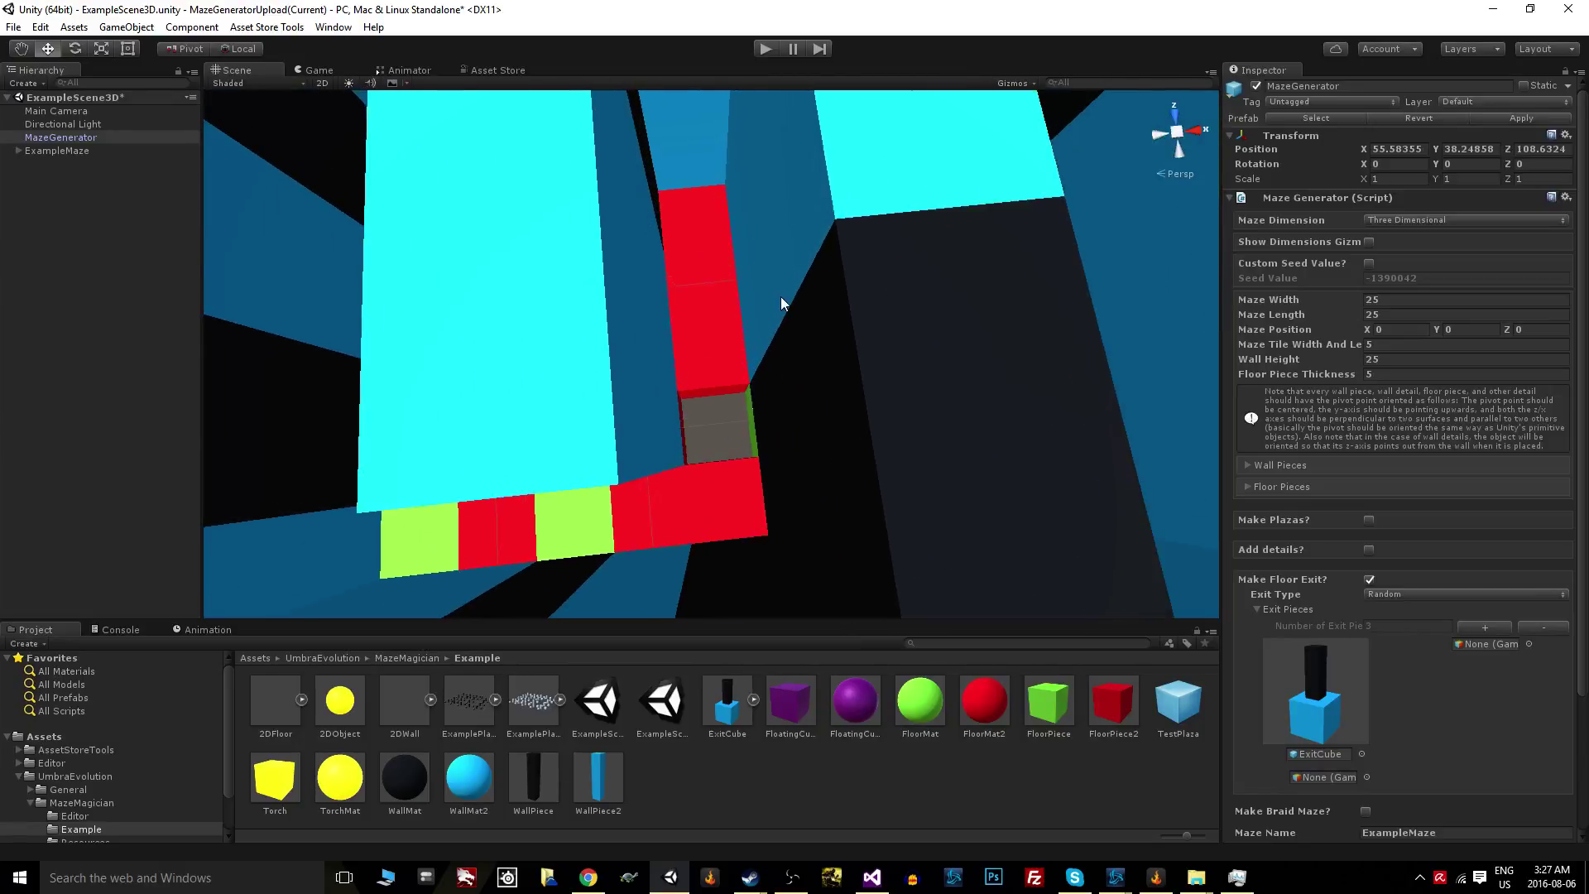
scroll(932, 543, down, 5)
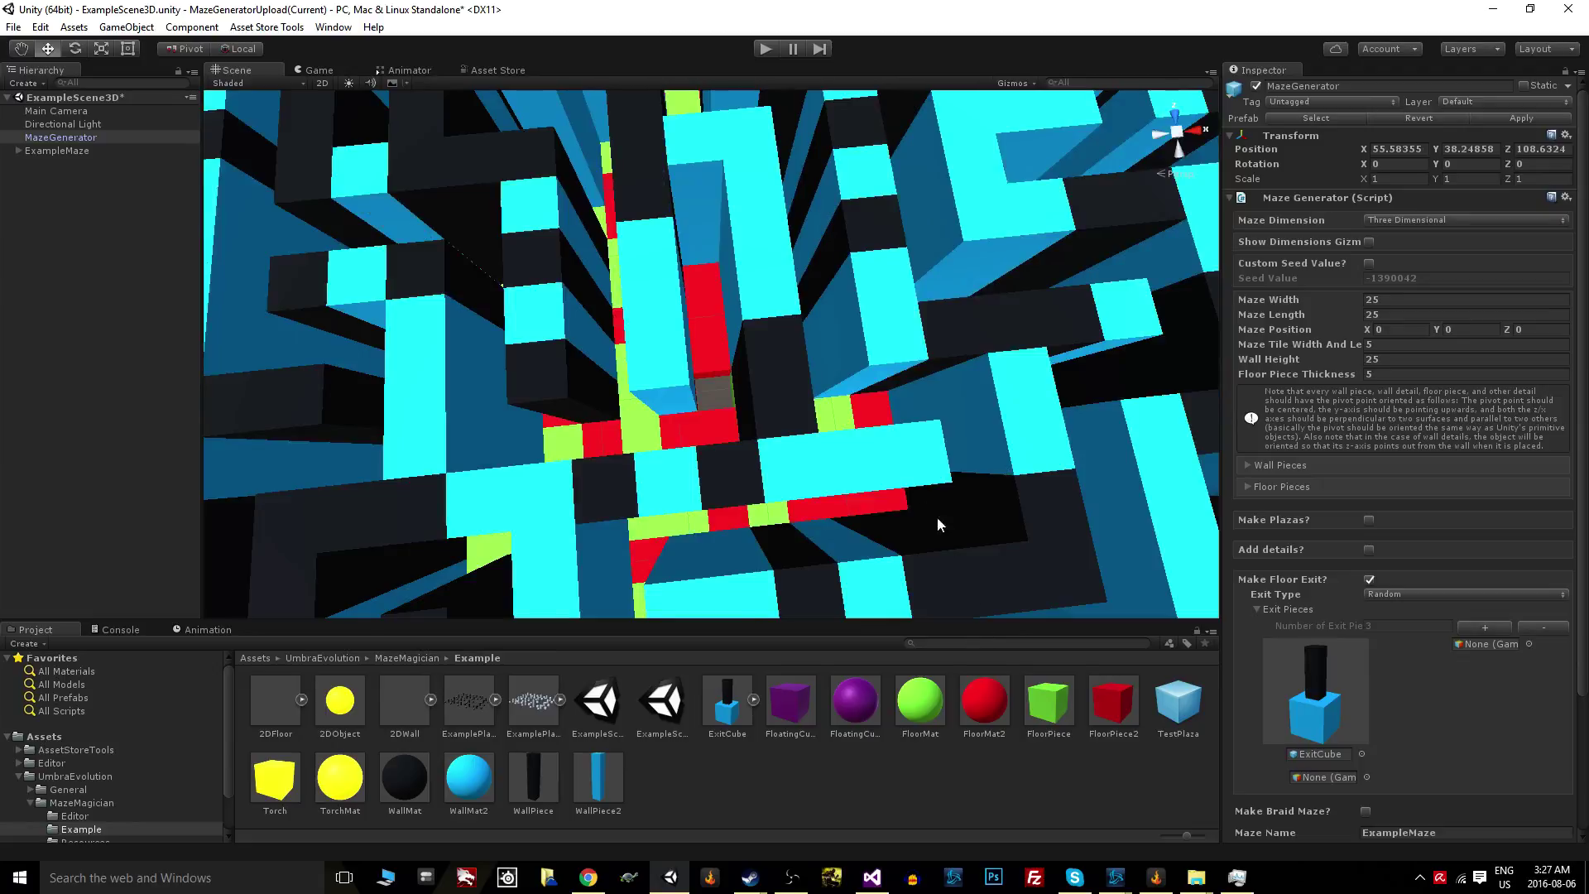
scroll(923, 503, down, 8)
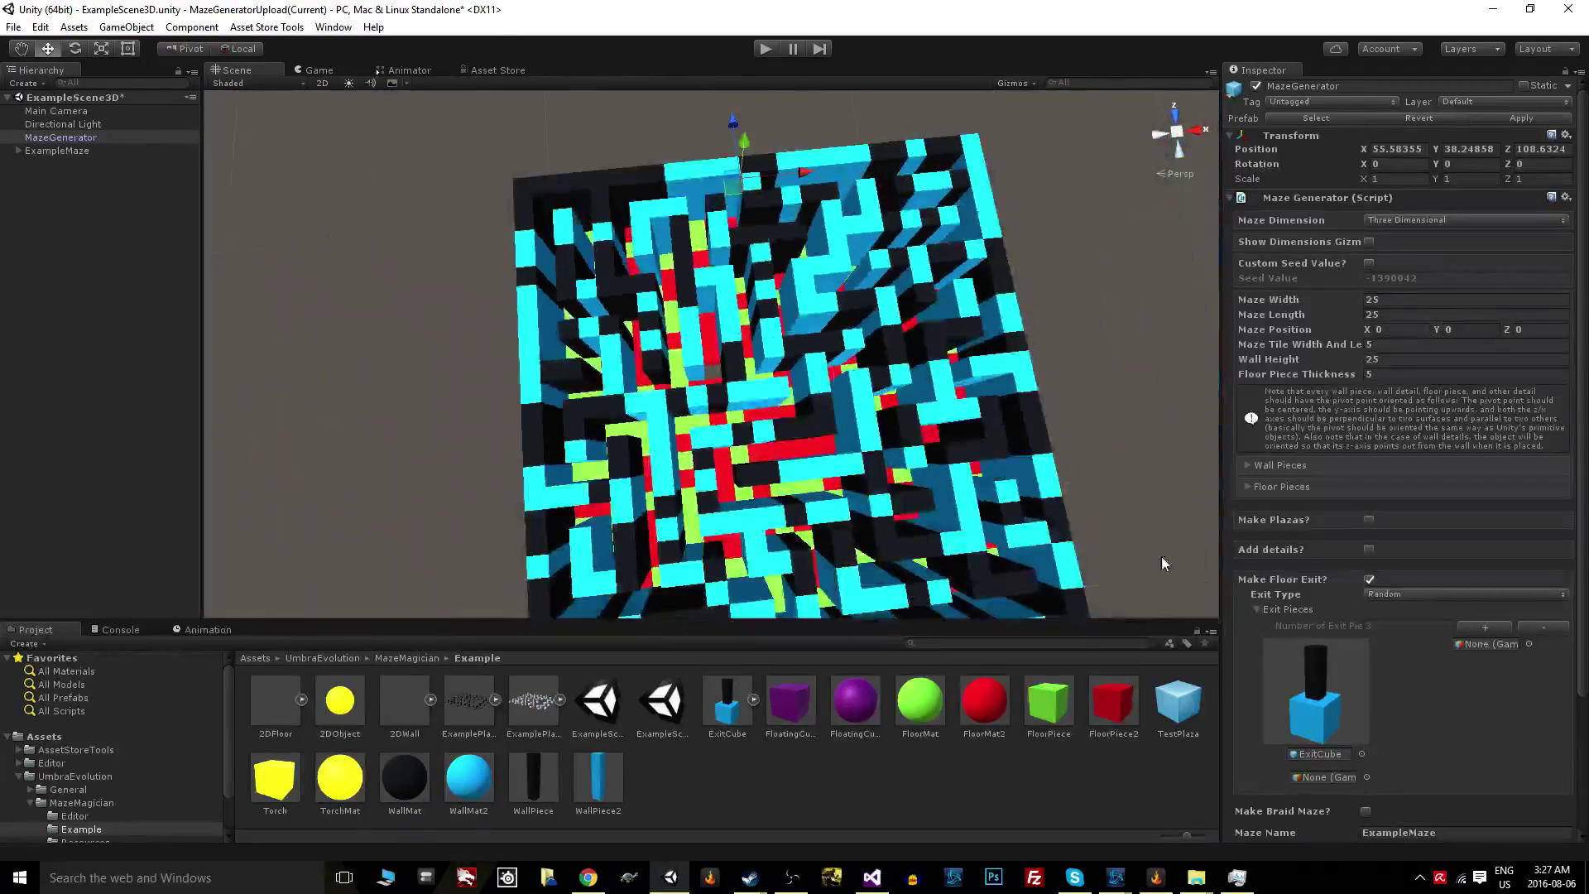
click(1369, 580)
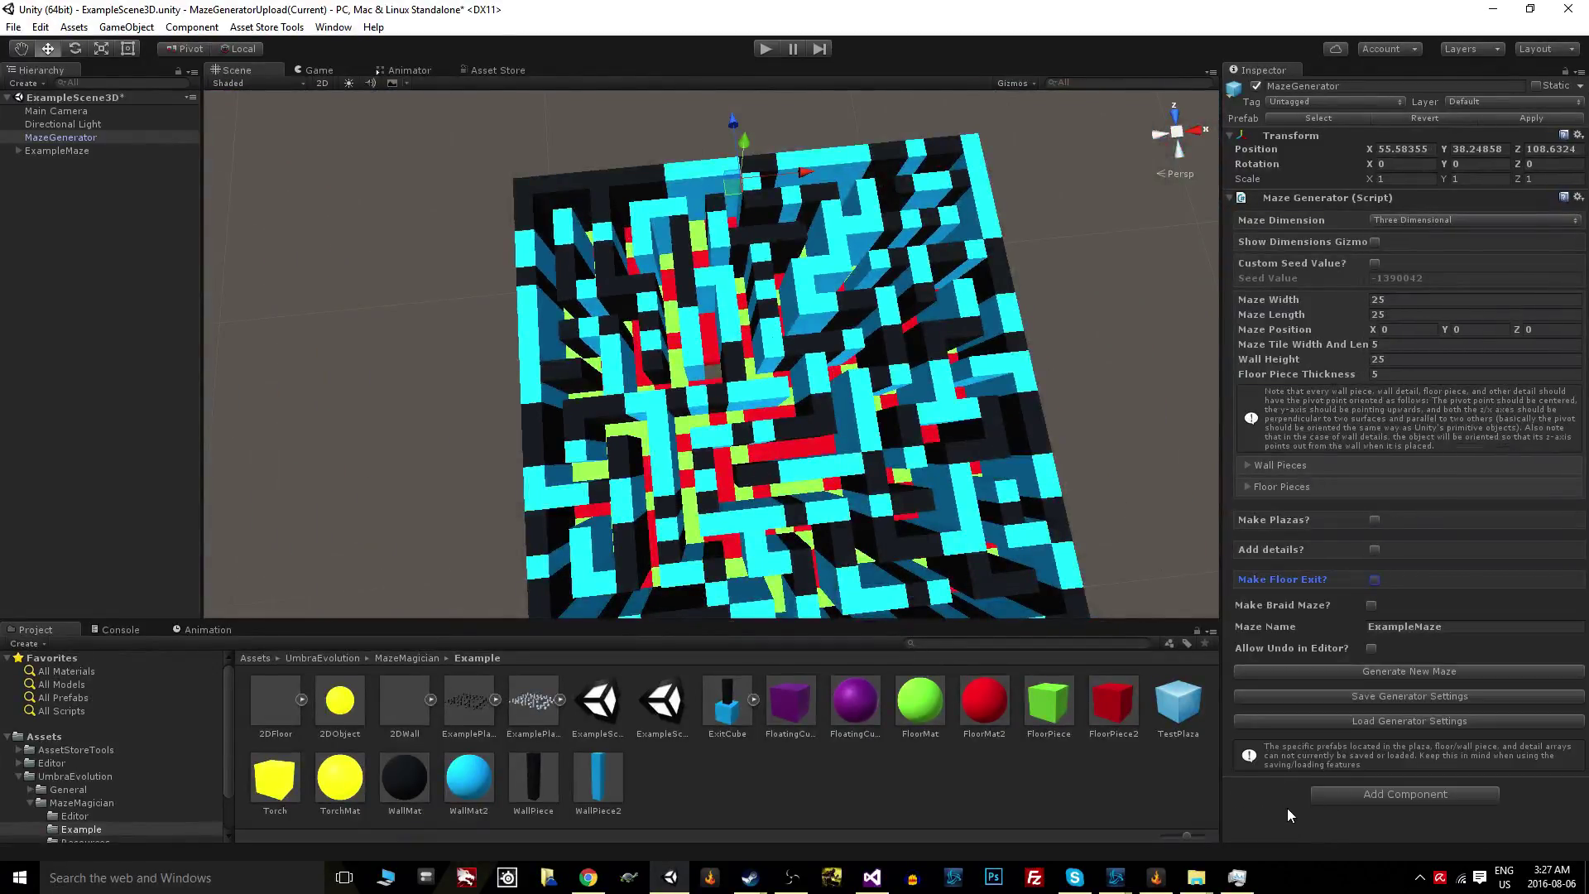